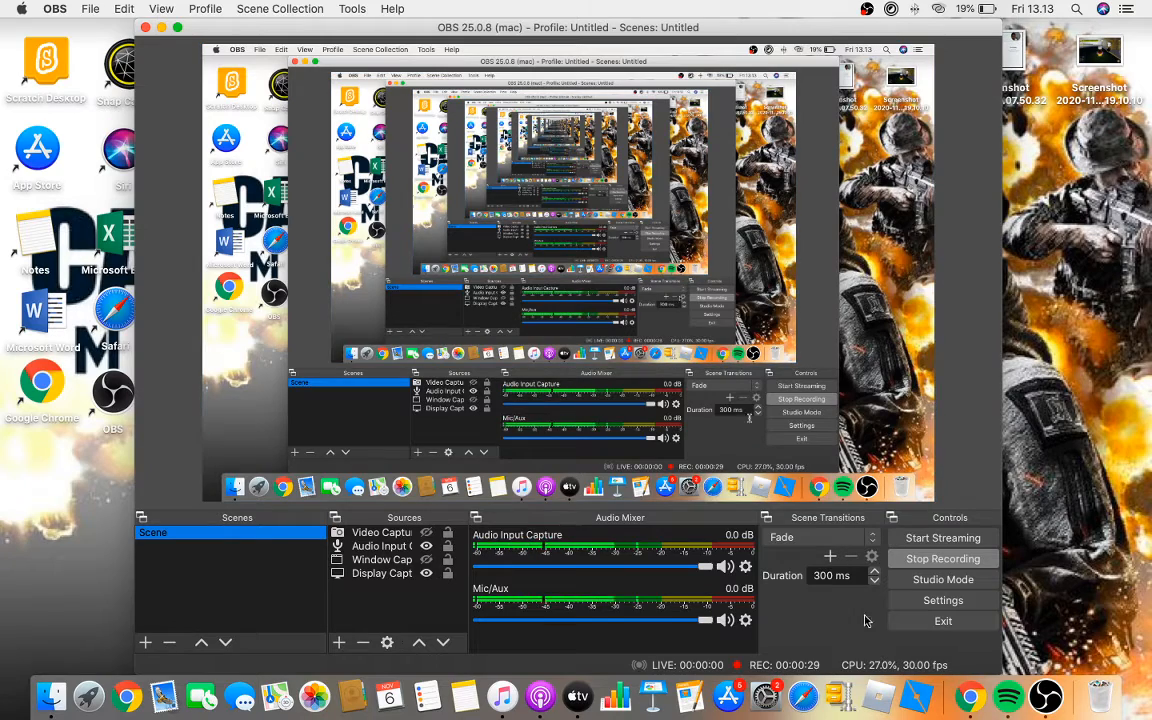
Switch to Google Chrome and search Google for "google forms"
{"action": "left_click", "coordinate": [972, 665]}
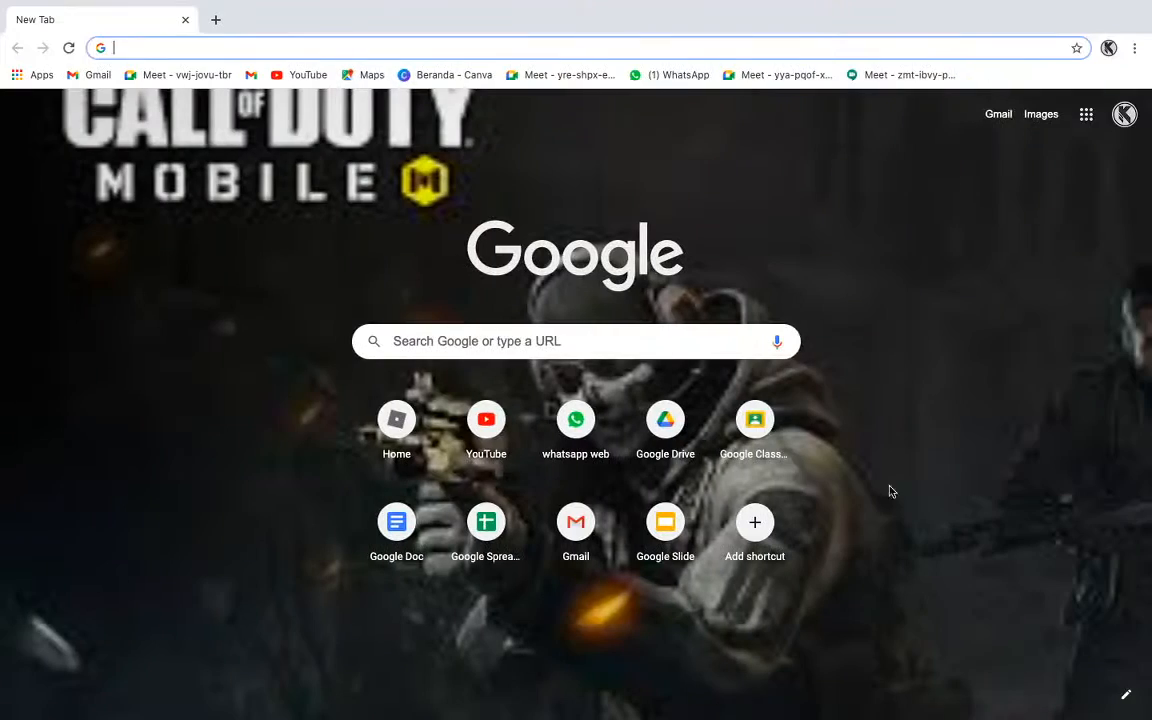
{"action": "left_click", "coordinate": [492, 345]}
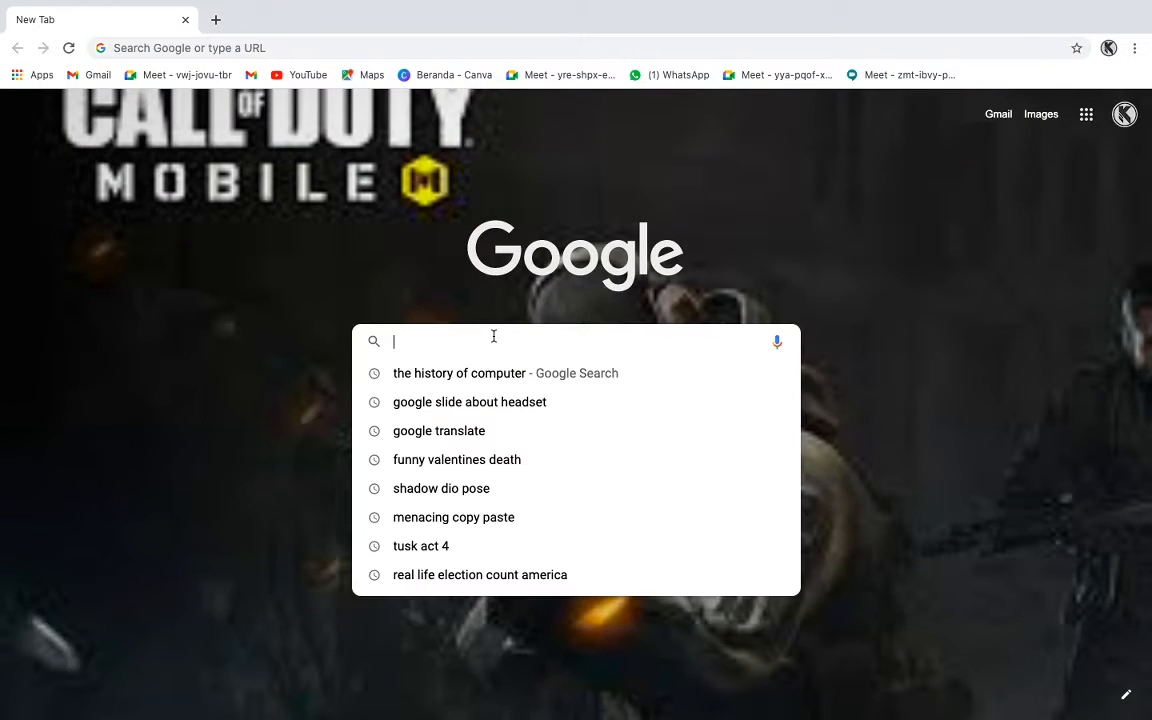
{"action": "type", "text": "google "}
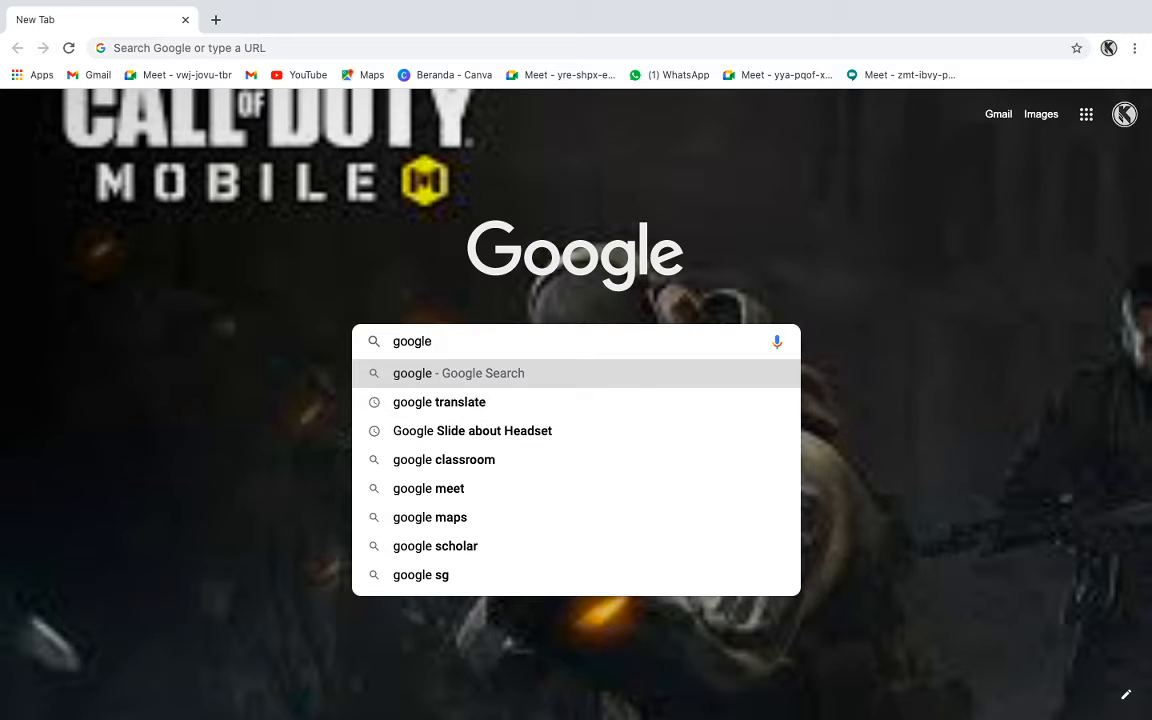
{"action": "type", "text": "forms"}
{"action": "key", "text": "Return"}
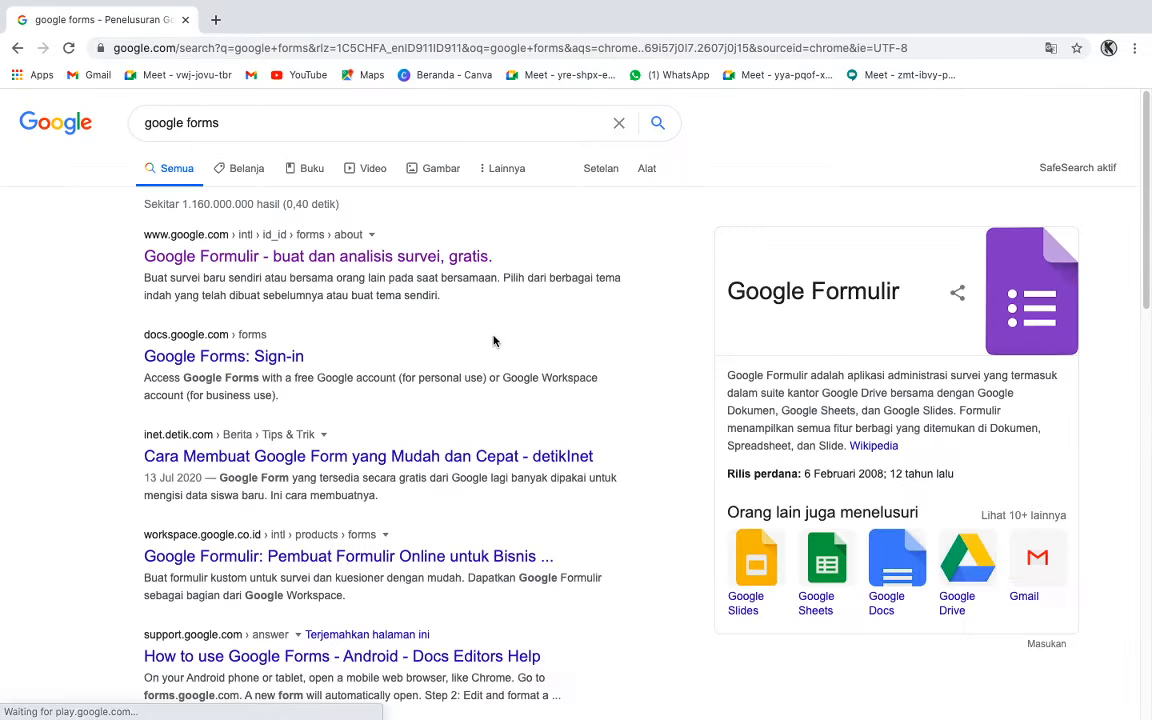
Look through the search results and the list of Google apps, and open Google Drive
{"action": "scroll", "coordinate": [512, 564], "scroll_direction": "down", "scroll_amount": 10}
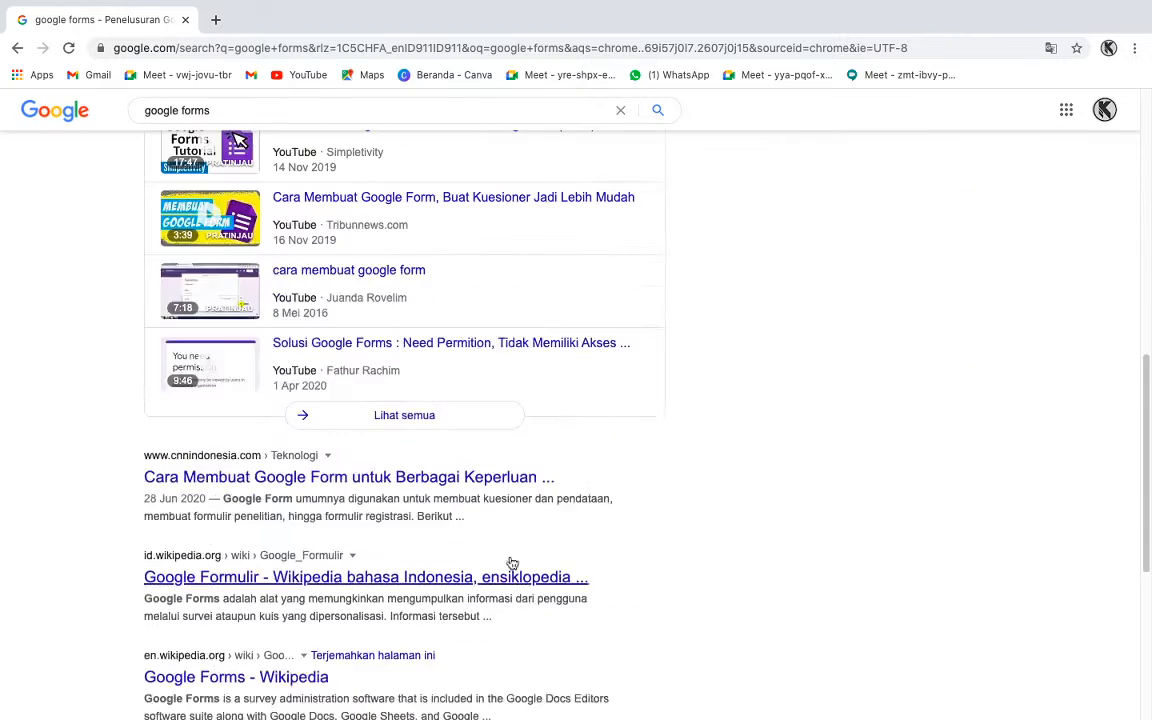
{"action": "scroll", "coordinate": [512, 564], "scroll_direction": "up", "scroll_amount": 10}
{"action": "left_click", "coordinate": [1066, 123]}
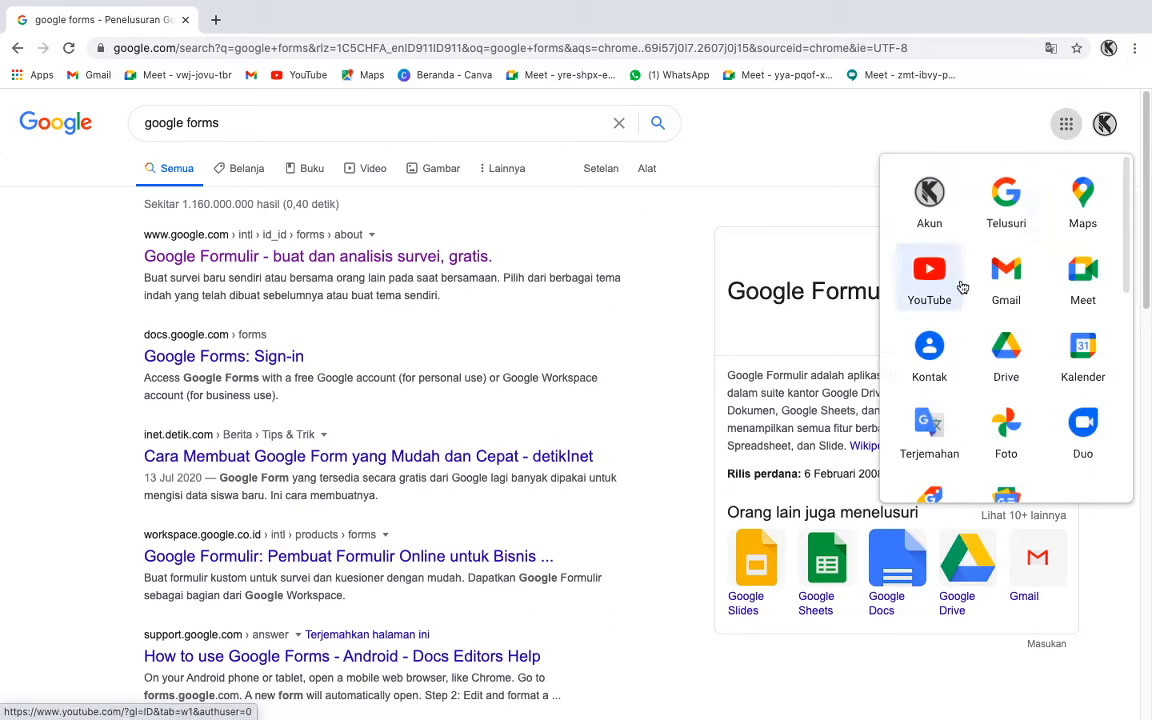
{"action": "scroll", "coordinate": [961, 290], "scroll_direction": "down", "scroll_amount": 5}
{"action": "scroll", "coordinate": [895, 316], "scroll_direction": "up", "scroll_amount": 4}
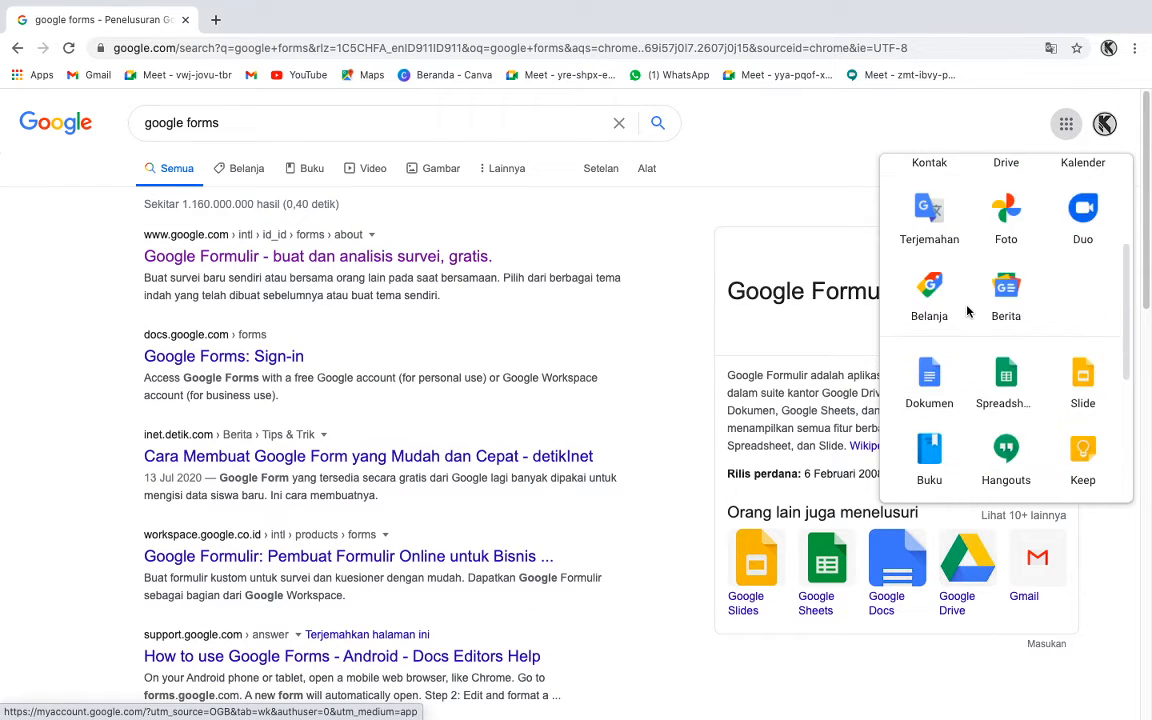
{"action": "scroll", "coordinate": [967, 312], "scroll_direction": "up", "scroll_amount": 1}
{"action": "left_click", "coordinate": [999, 207]}
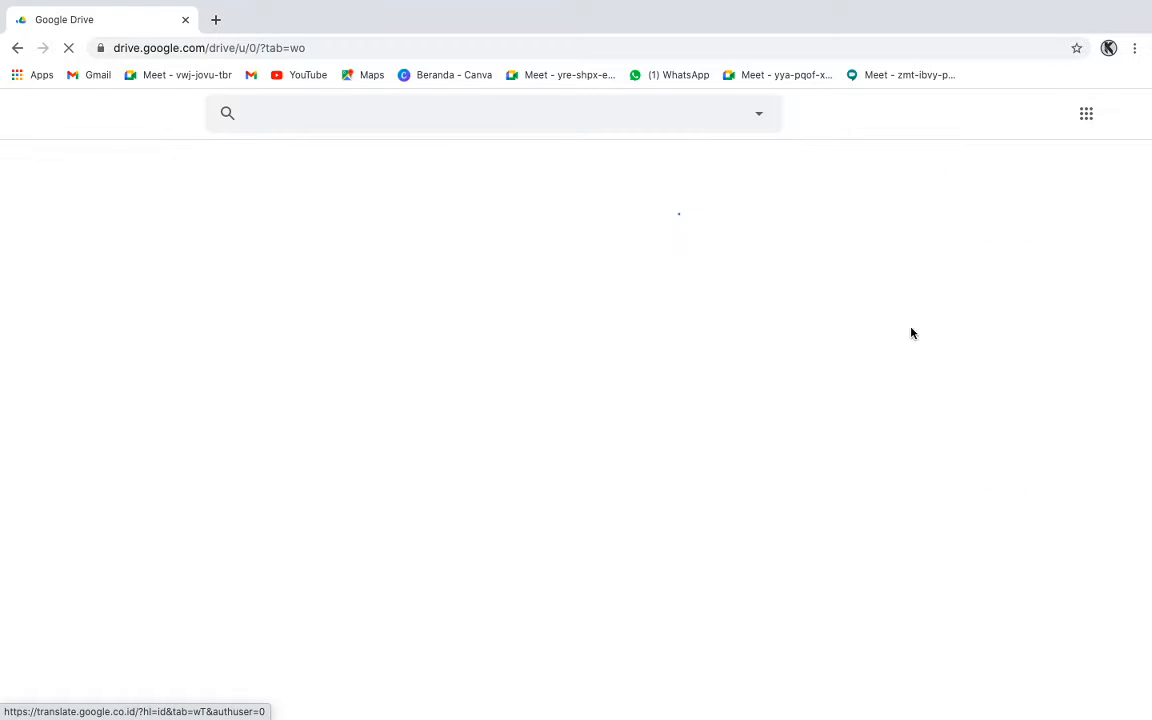
Look through the list of Google apps in Drive for Google Forms
{"action": "left_click", "coordinate": [1089, 117]}
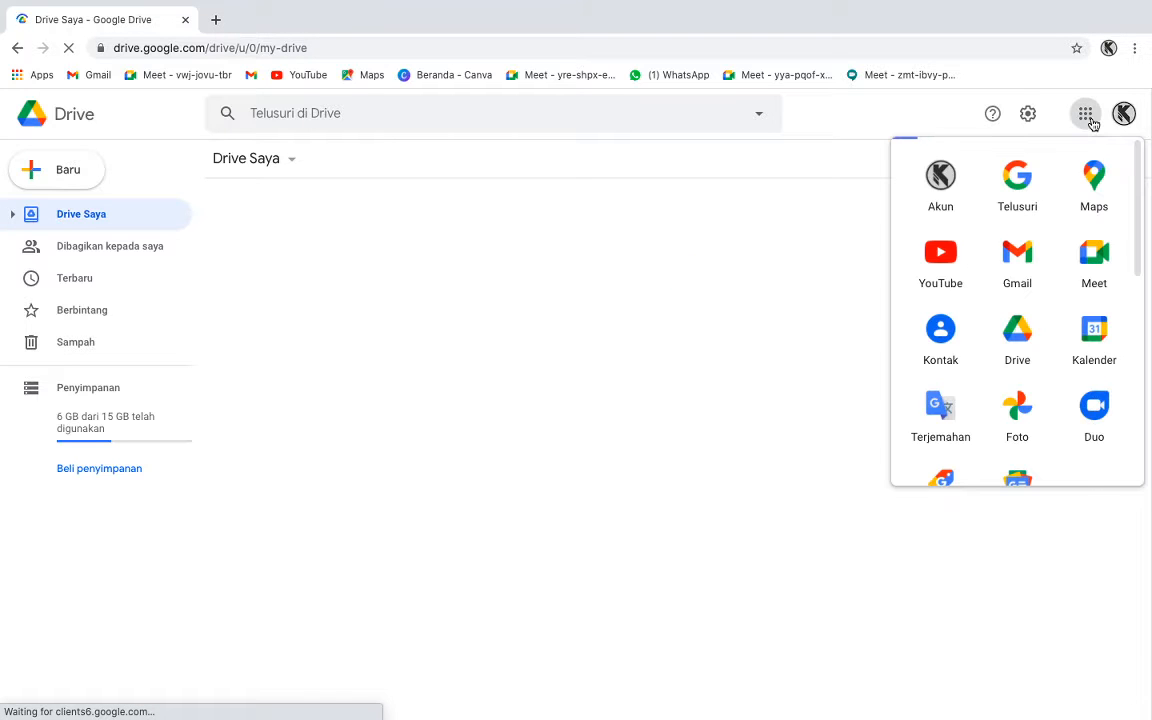
{"action": "scroll", "coordinate": [1040, 170], "scroll_direction": "down", "scroll_amount": 8}
{"action": "scroll", "coordinate": [1025, 210], "scroll_direction": "up", "scroll_amount": 5}
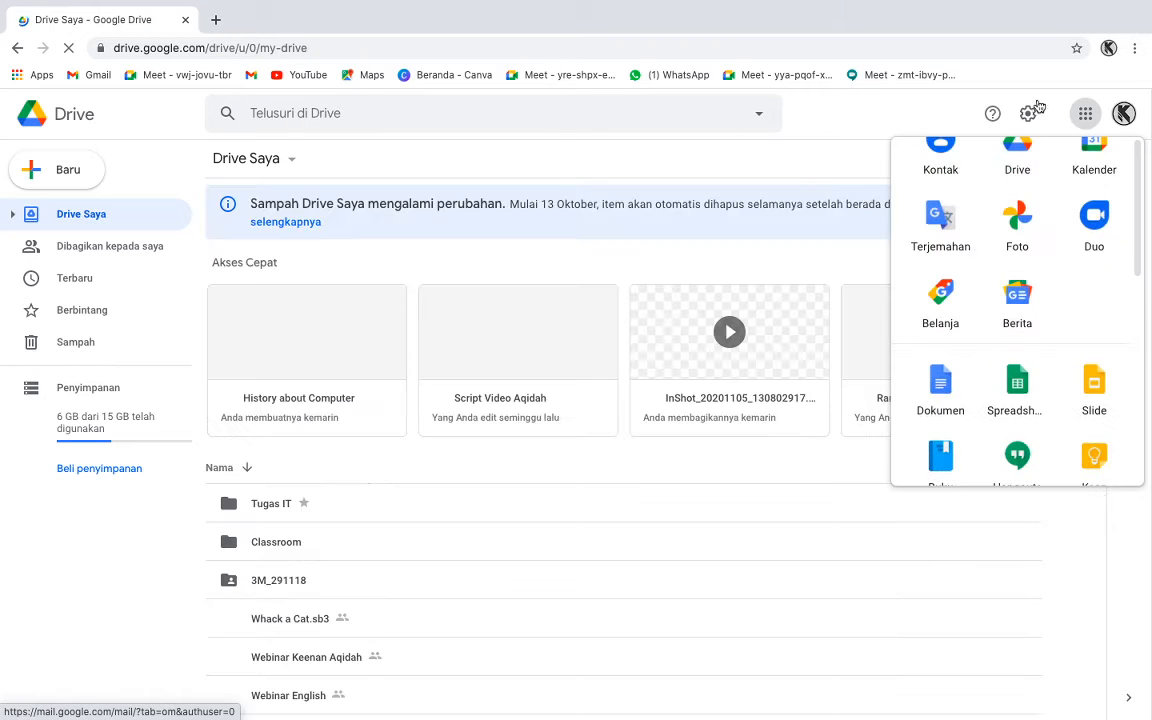
{"action": "scroll", "coordinate": [1022, 216], "scroll_direction": "up", "scroll_amount": 3}
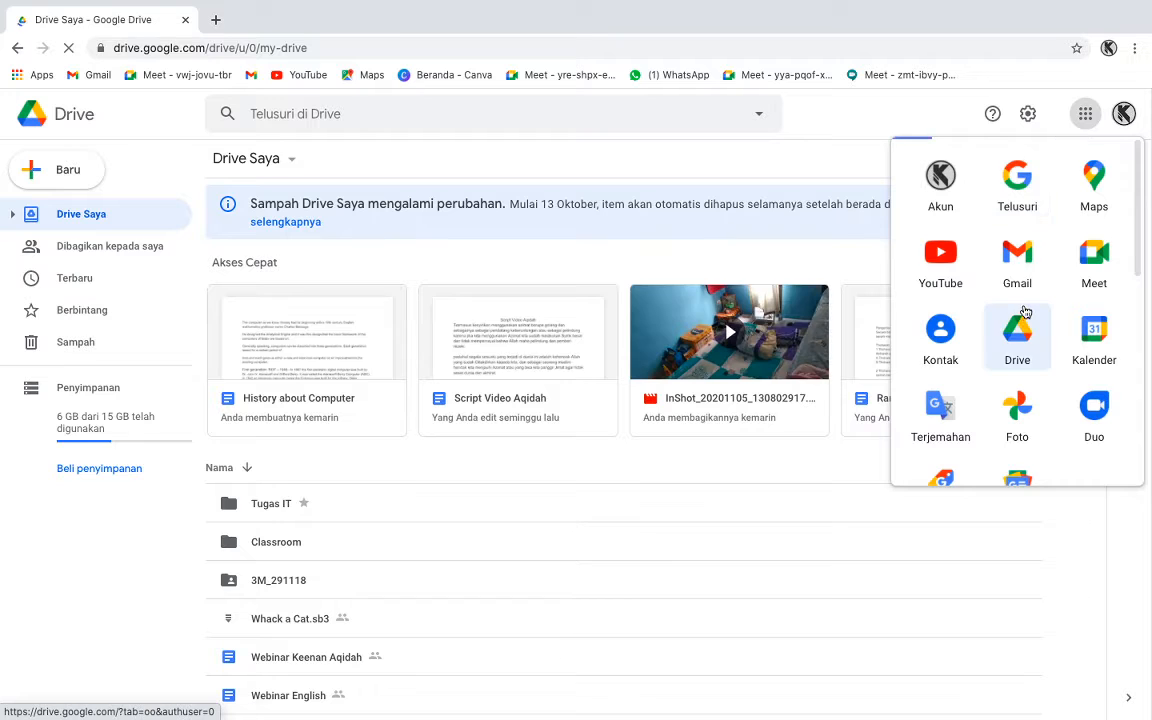
{"action": "scroll", "coordinate": [1023, 322], "scroll_direction": "down", "scroll_amount": 5}
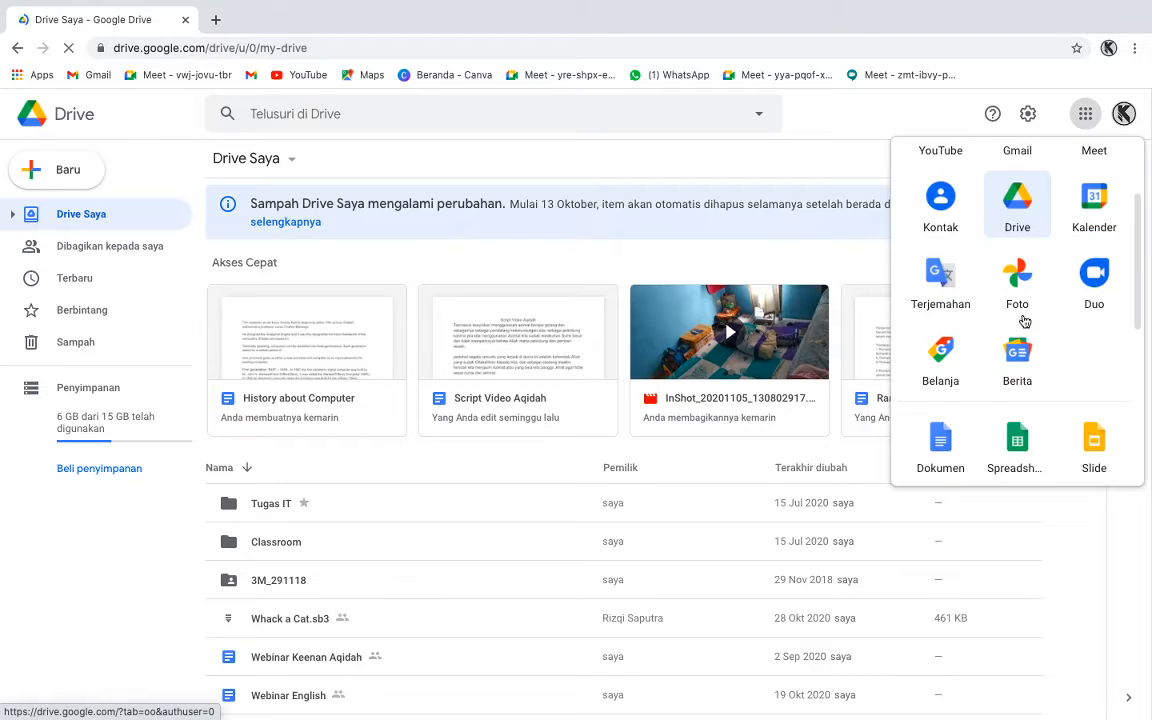
{"action": "scroll", "coordinate": [1023, 325], "scroll_direction": "down", "scroll_amount": 4}
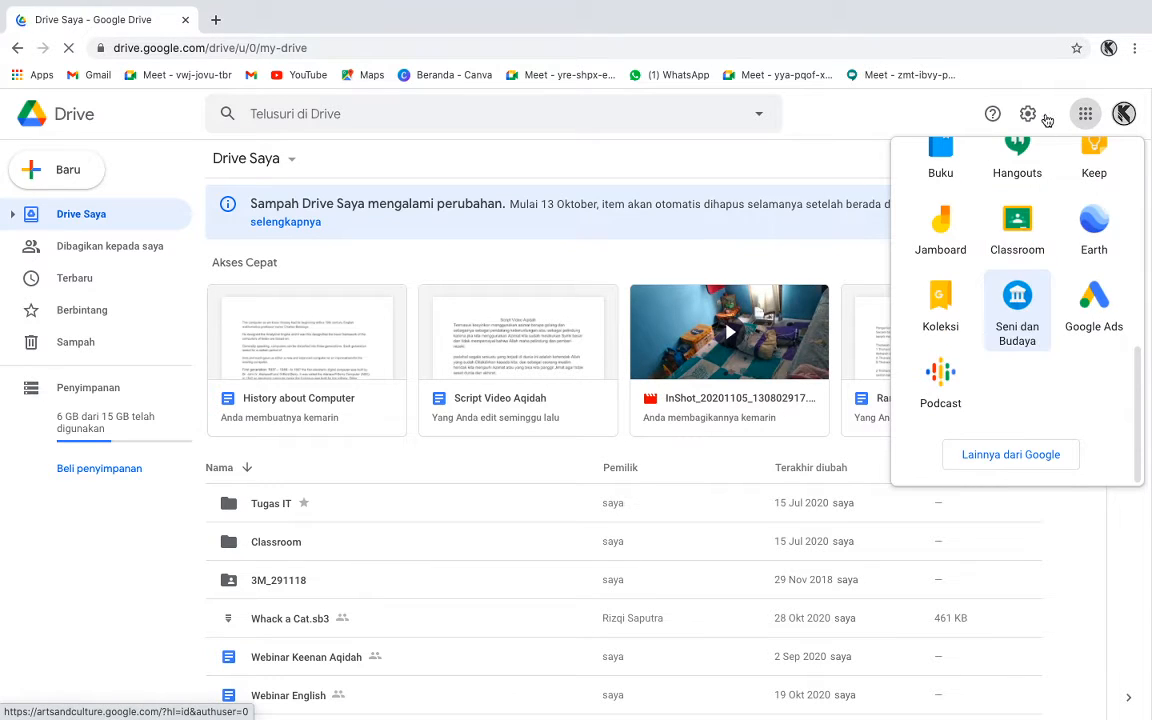
{"action": "left_click", "coordinate": [1100, 117]}
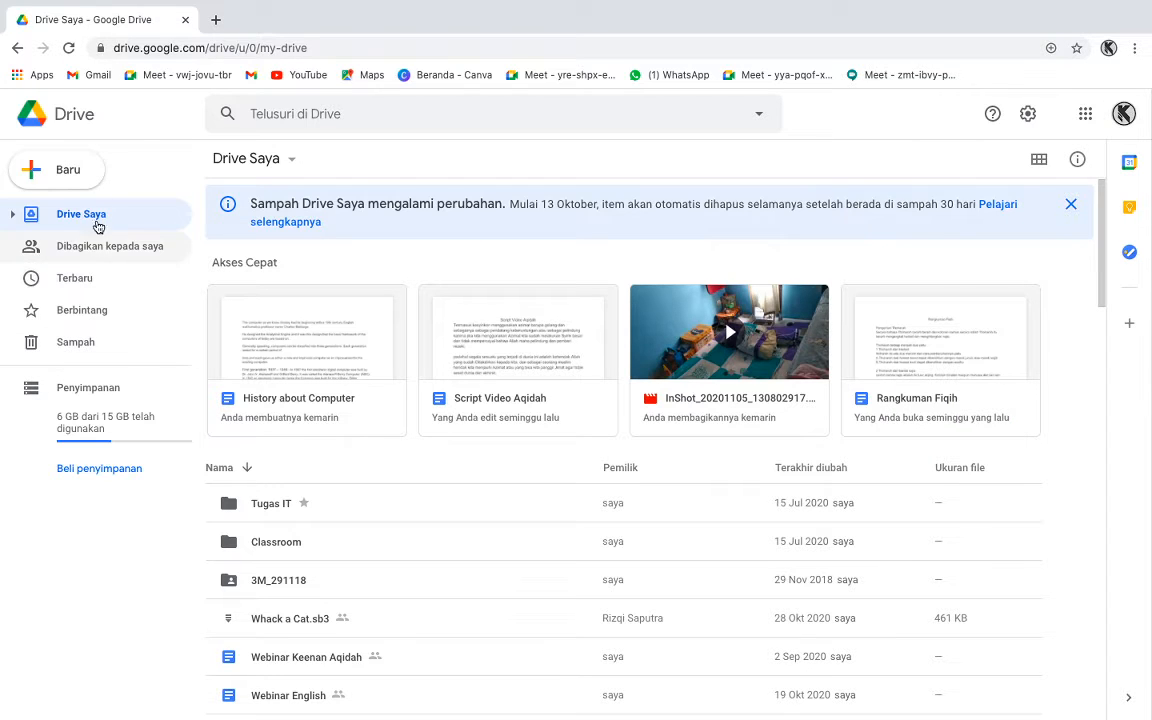
{"action": "left_click", "coordinate": [1024, 117]}
{"action": "left_click", "coordinate": [1024, 117]}
{"action": "left_click", "coordinate": [992, 115]}
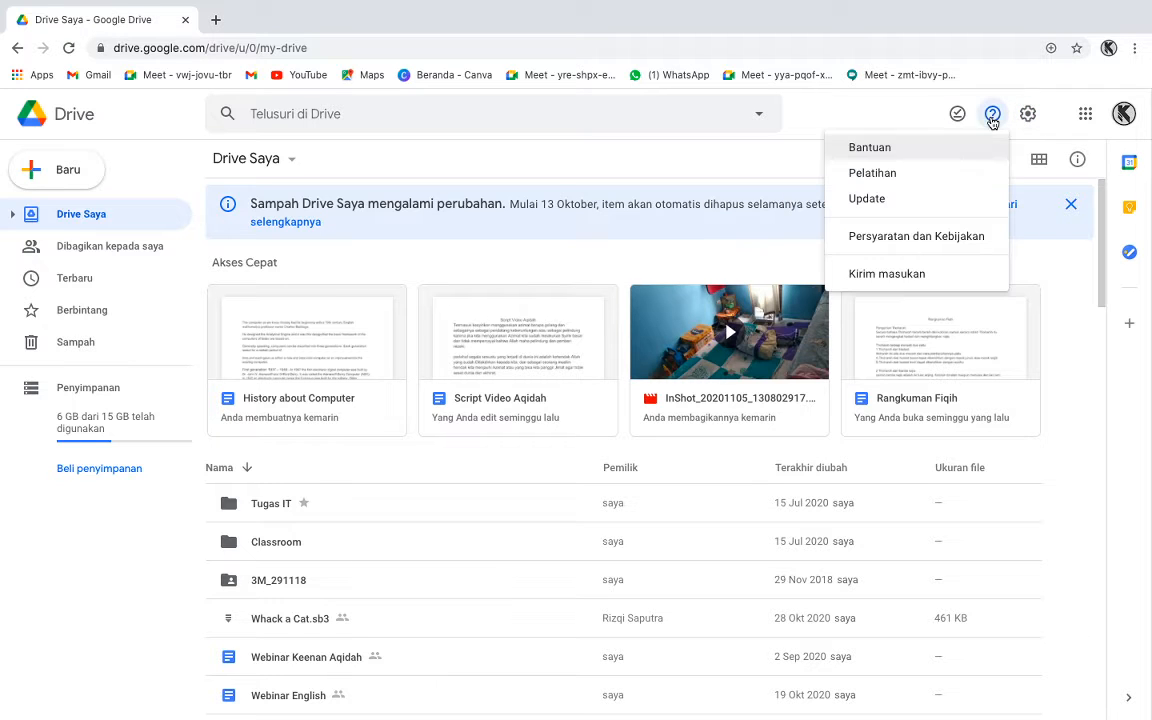
{"action": "left_click", "coordinate": [956, 117]}
{"action": "left_click", "coordinate": [896, 116]}
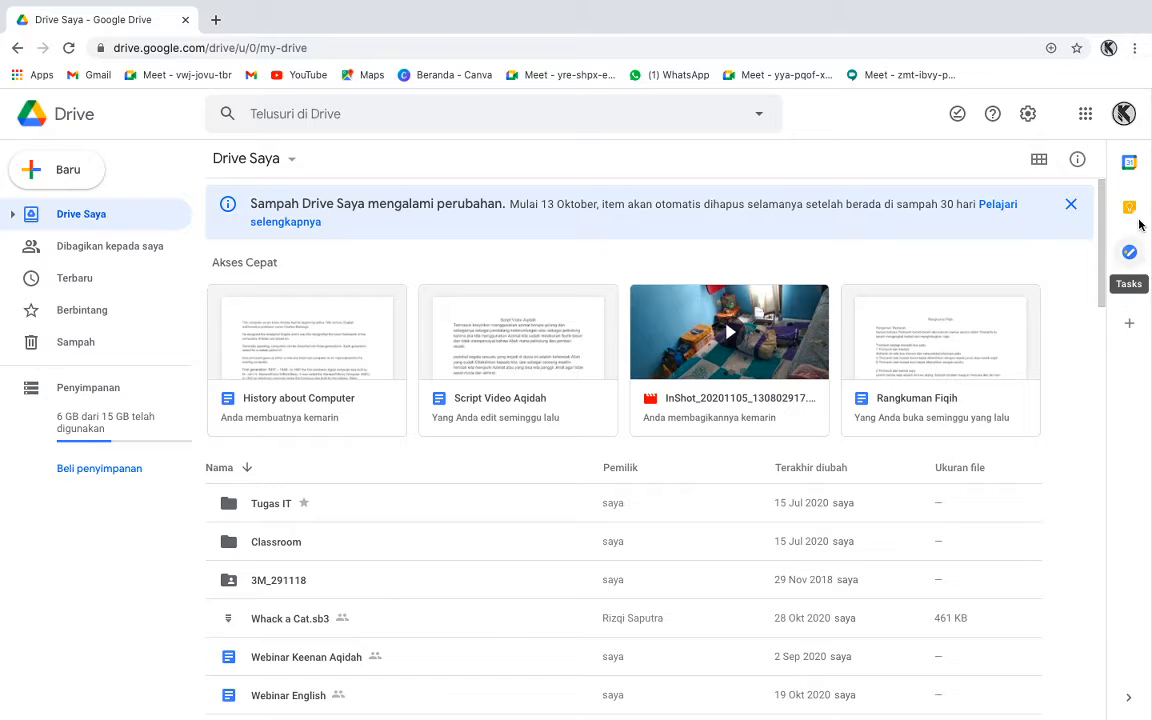
Replace the Drive tab with a new tab and search Google for "forms"
{"action": "left_click", "coordinate": [214, 19]}
{"action": "left_click", "coordinate": [184, 20]}
{"action": "left_click", "coordinate": [569, 340]}
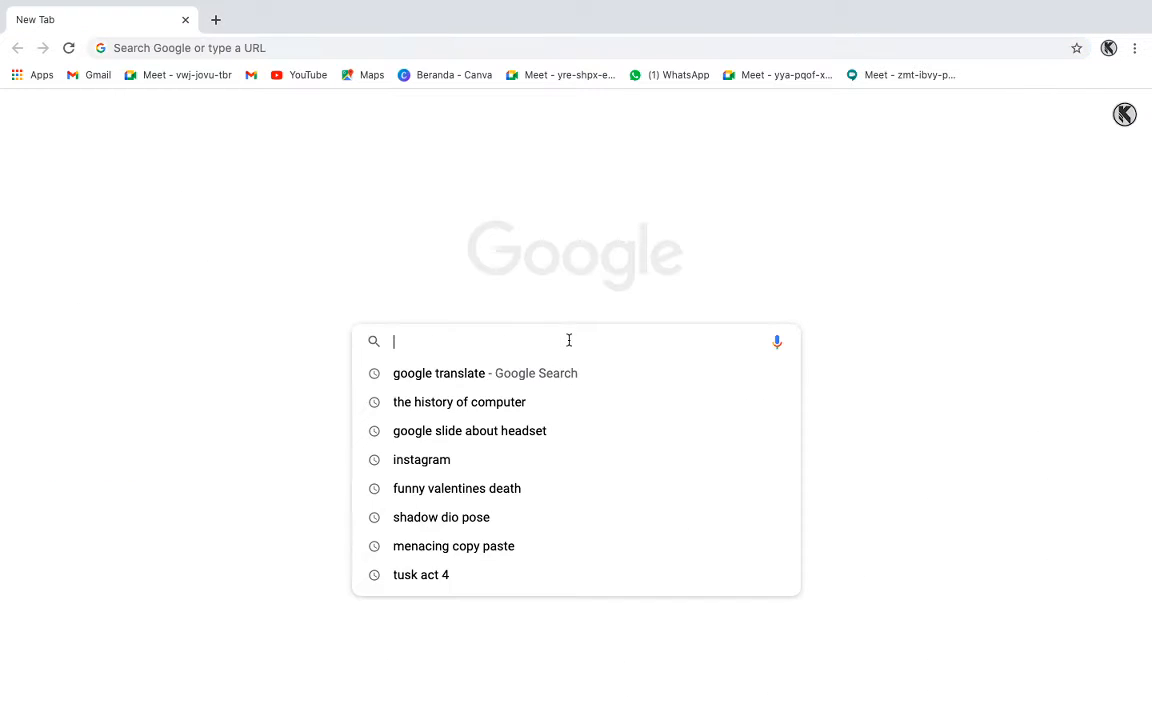
{"action": "type", "text": "form"}
{"action": "key", "text": "BackSpace"}
{"action": "key", "text": "BackSpace"}
{"action": "type", "text": "orms"}
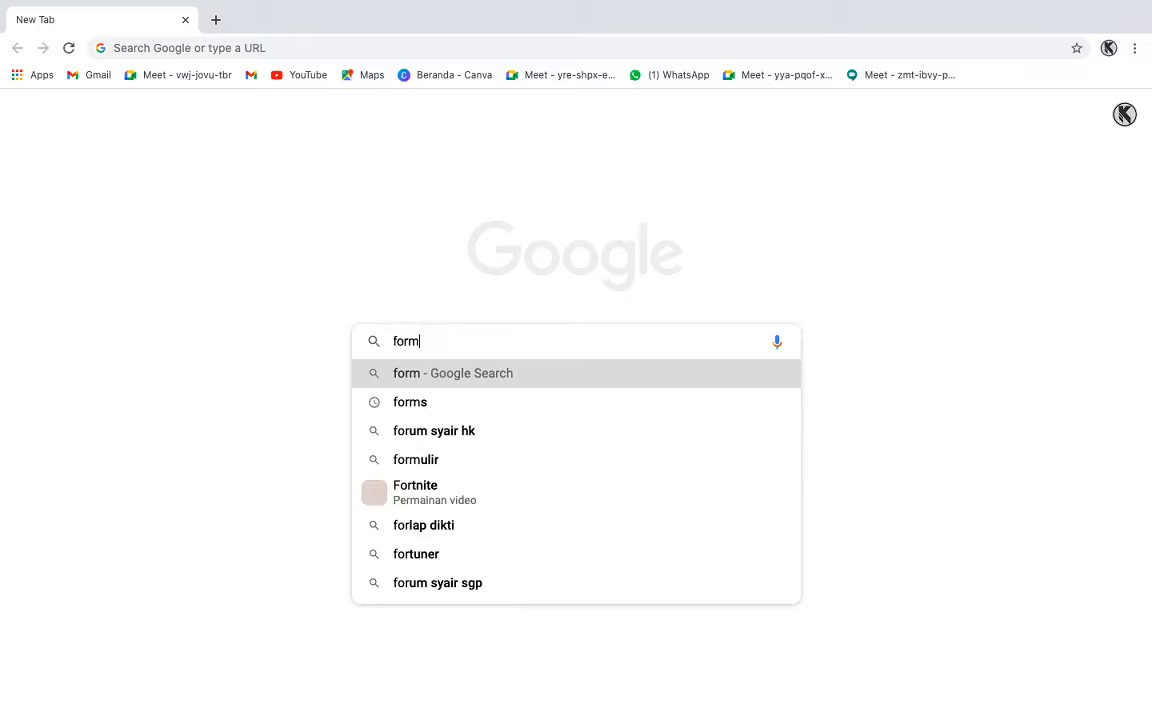
{"action": "key", "text": "Return"}
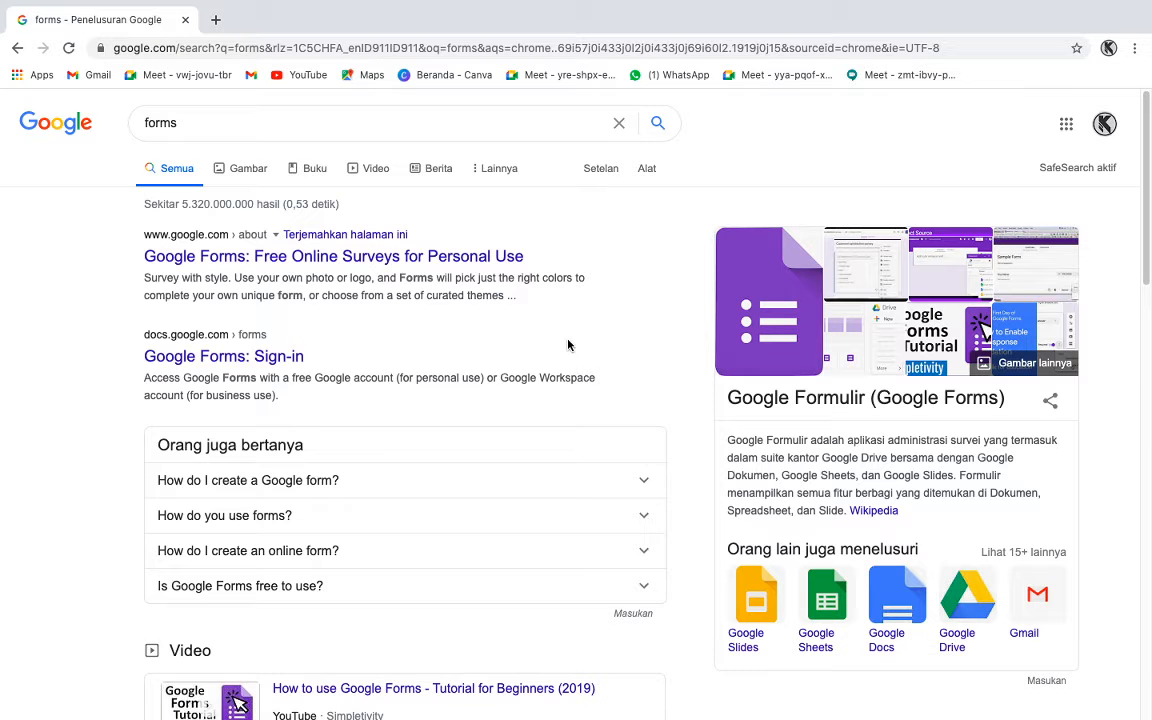
Open Google Forms from its sign-in search result and create a blank form
{"action": "scroll", "coordinate": [568, 345], "scroll_direction": "down", "scroll_amount": 2}
{"action": "scroll", "coordinate": [576, 368], "scroll_direction": "up", "scroll_amount": 2}
{"action": "left_click", "coordinate": [252, 359]}
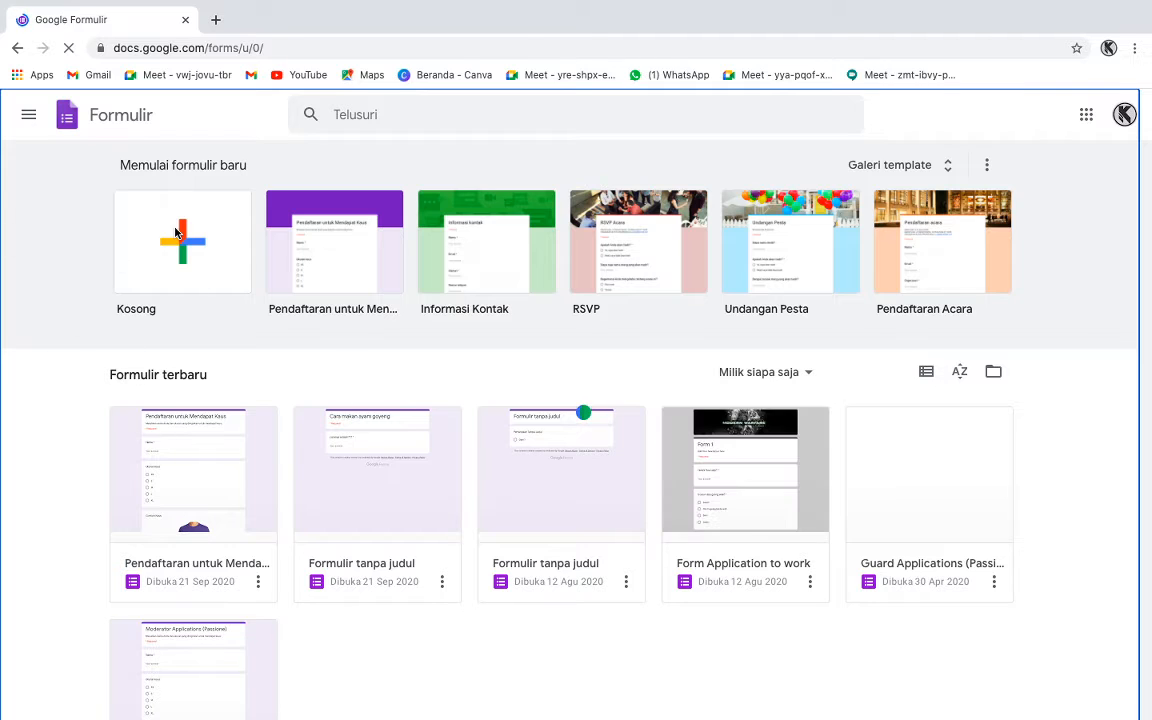
{"action": "left_click", "coordinate": [175, 233]}
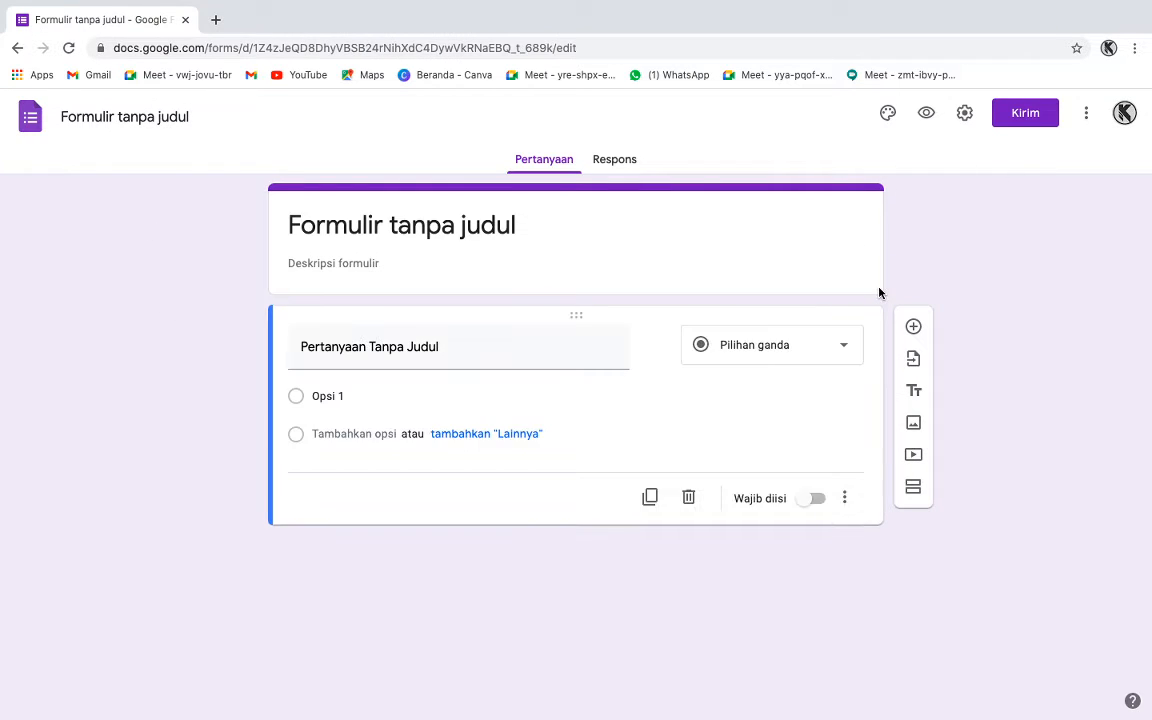
Clear the default text of the first question and the default form title
{"action": "left_click", "coordinate": [440, 349]}
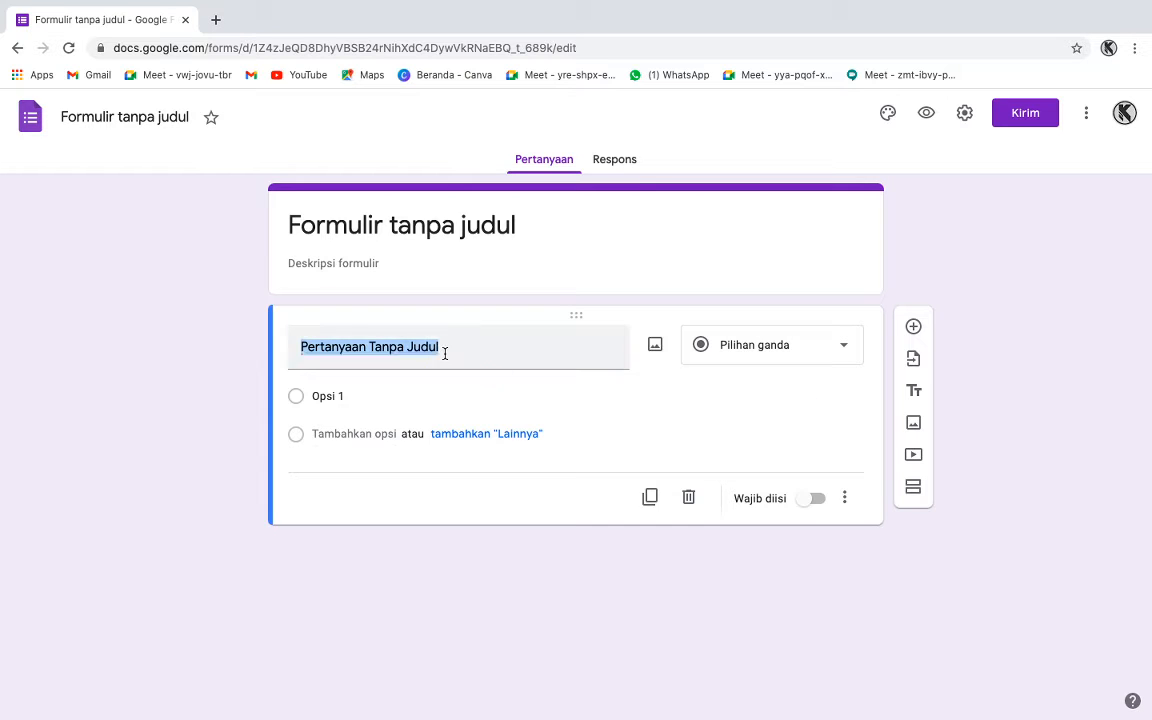
{"action": "key", "text": "BackSpace"}
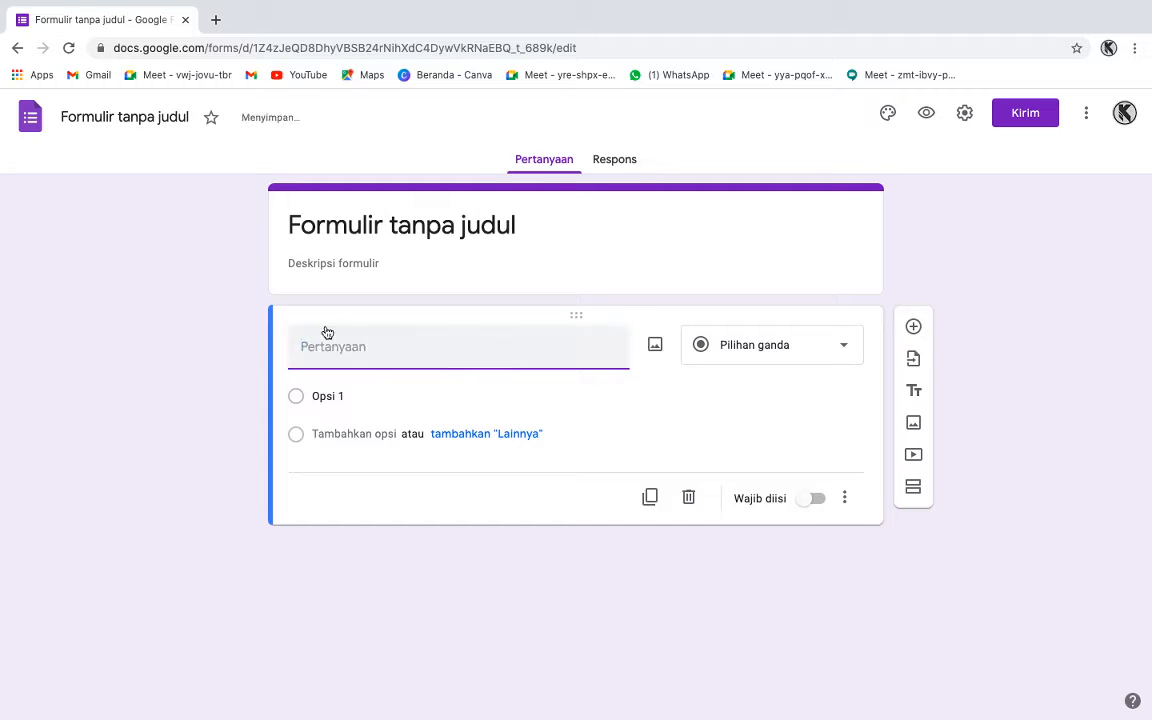
{"action": "left_click", "coordinate": [420, 240]}
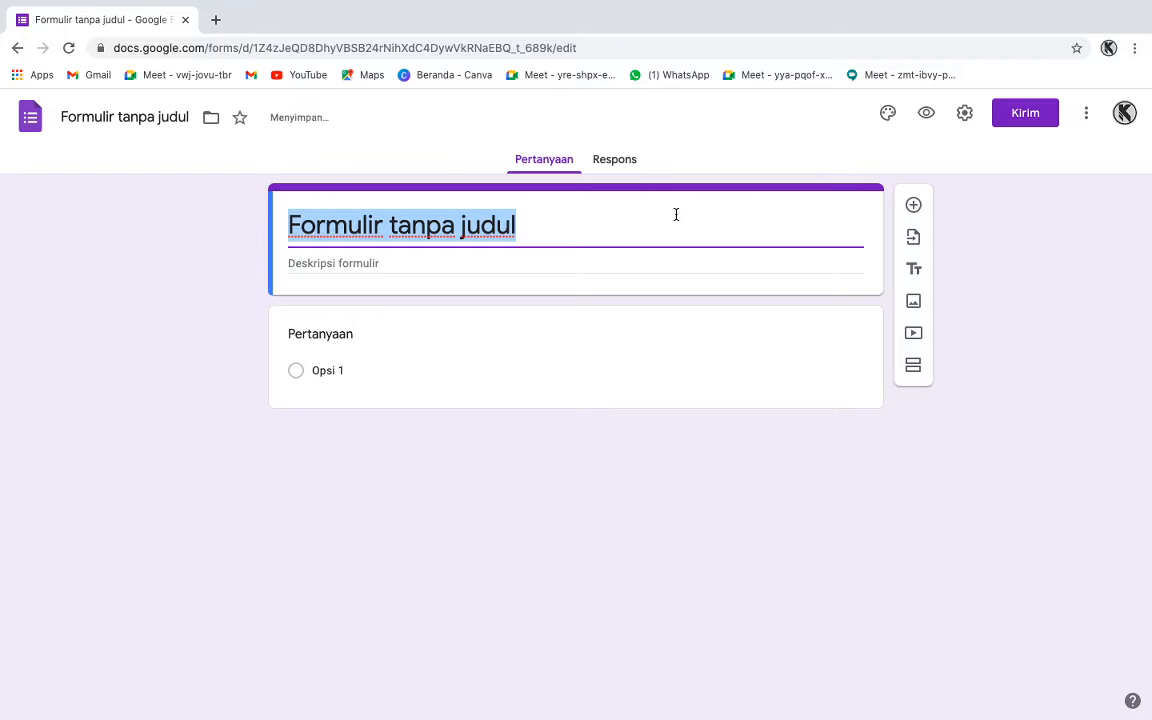
{"action": "key", "text": "BackSpace"}
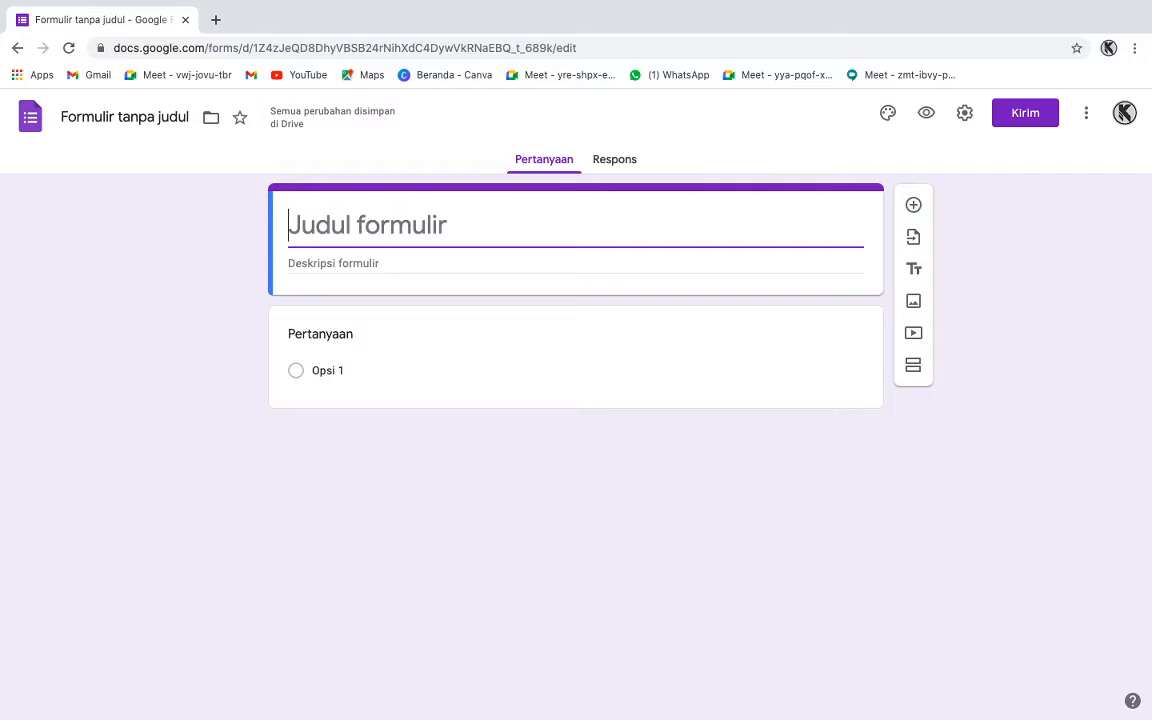
{"action": "type", "text": "EZ"}
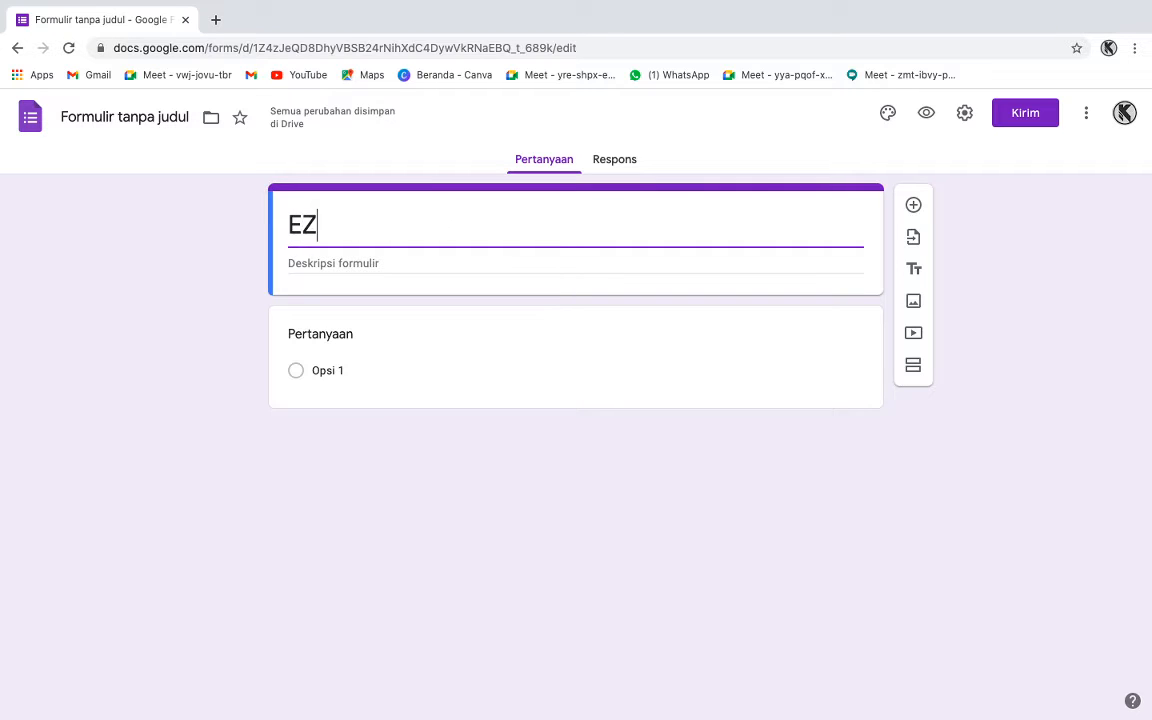
{"action": "key", "text": "BackSpace"}
{"action": "type", "text": "Ajaja"}
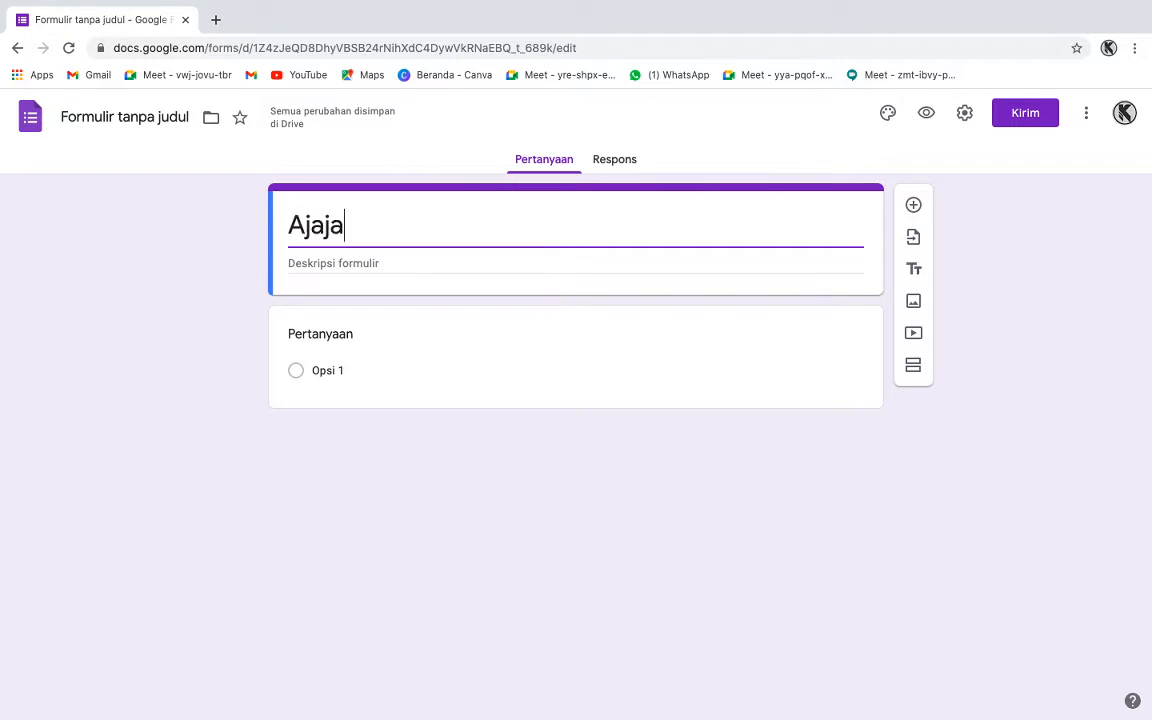
{"action": "type", "text": "jajajaj\\"}
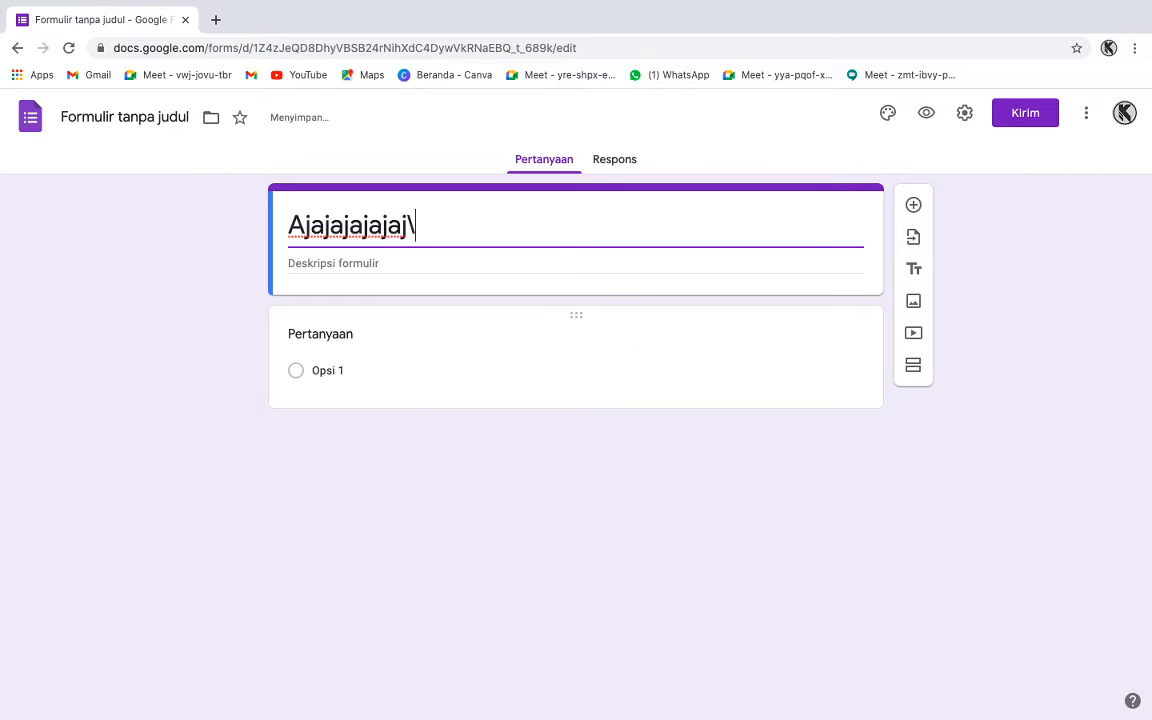
{"action": "key", "text": "BackSpace"}
{"action": "key", "text": "BackSpace"}
{"action": "key", "text": "BackSpace"}
{"action": "key", "text": "BackSpace"}
{"action": "key", "text": "BackSpace"}
{"action": "key", "text": "BackSpace"}
{"action": "key", "text": "BackSpace"}
{"action": "key", "text": "BackSpace"}
{"action": "key", "text": "BackSpace"}
{"action": "key", "text": "BackSpace"}
{"action": "key", "text": "BackSpace"}
{"action": "key", "text": "BackSpace"}
{"action": "key", "text": "BackSpace"}
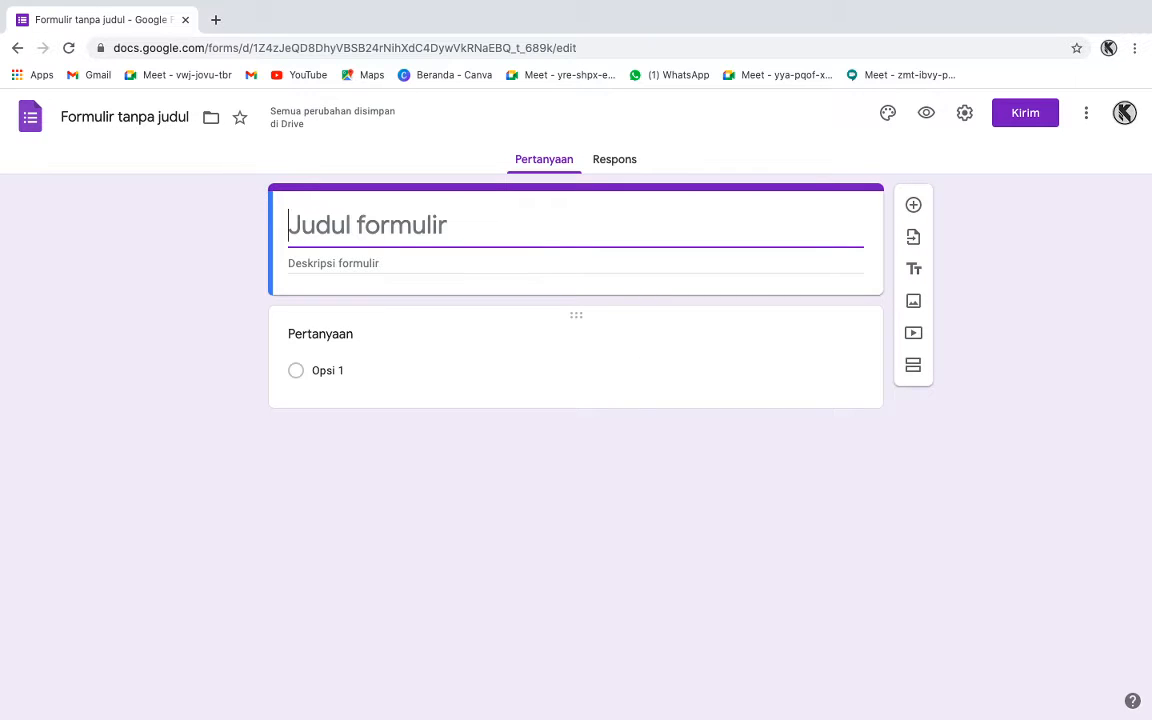
Enter "OkForms" as the form title
{"action": "type", "text": "O"}
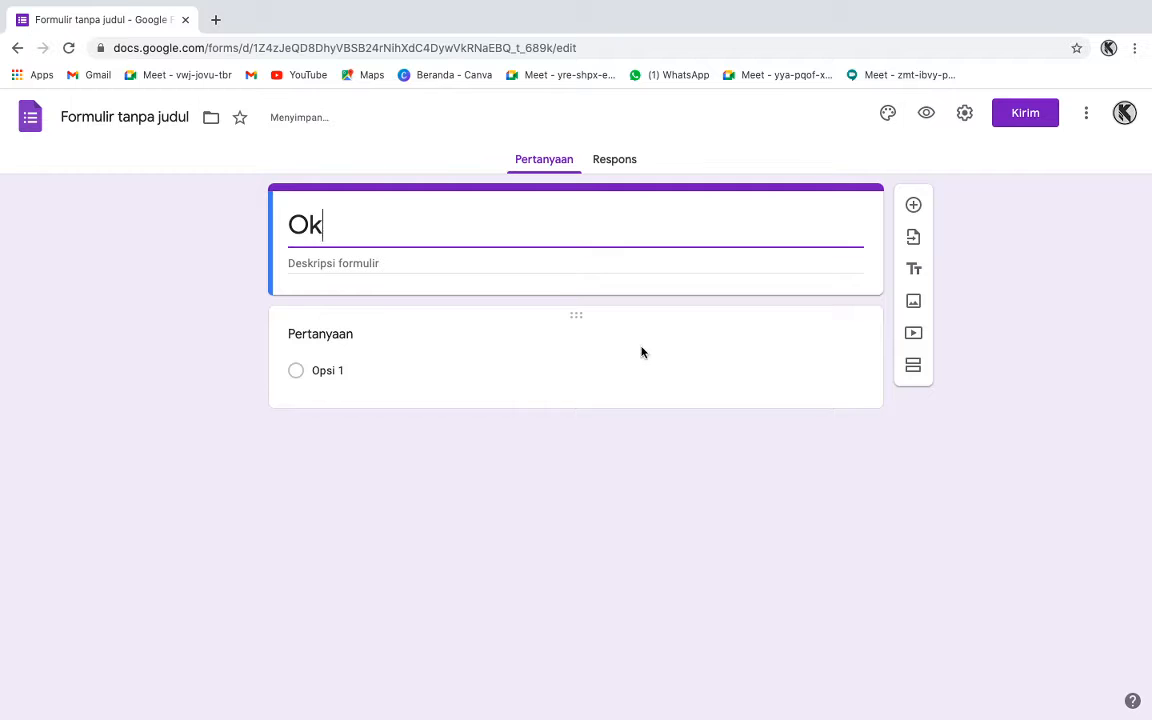
{"action": "type", "text": "k"}
{"action": "double_click", "coordinate": [361, 220]}
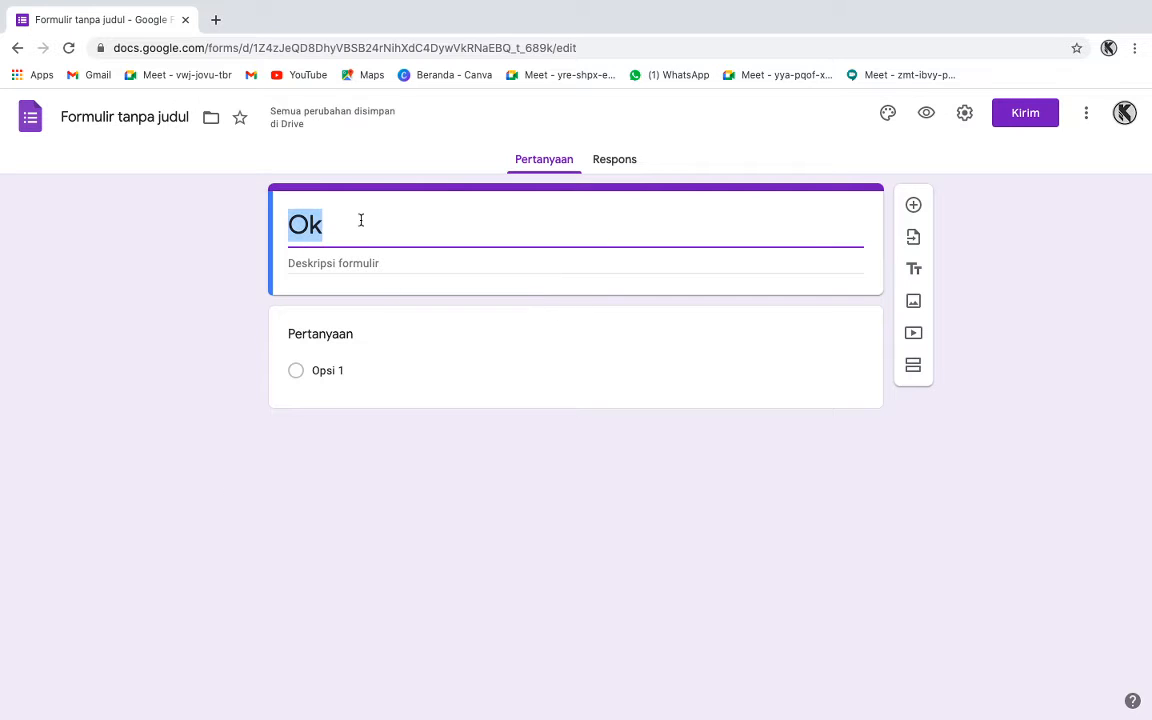
{"action": "left_click", "coordinate": [363, 223]}
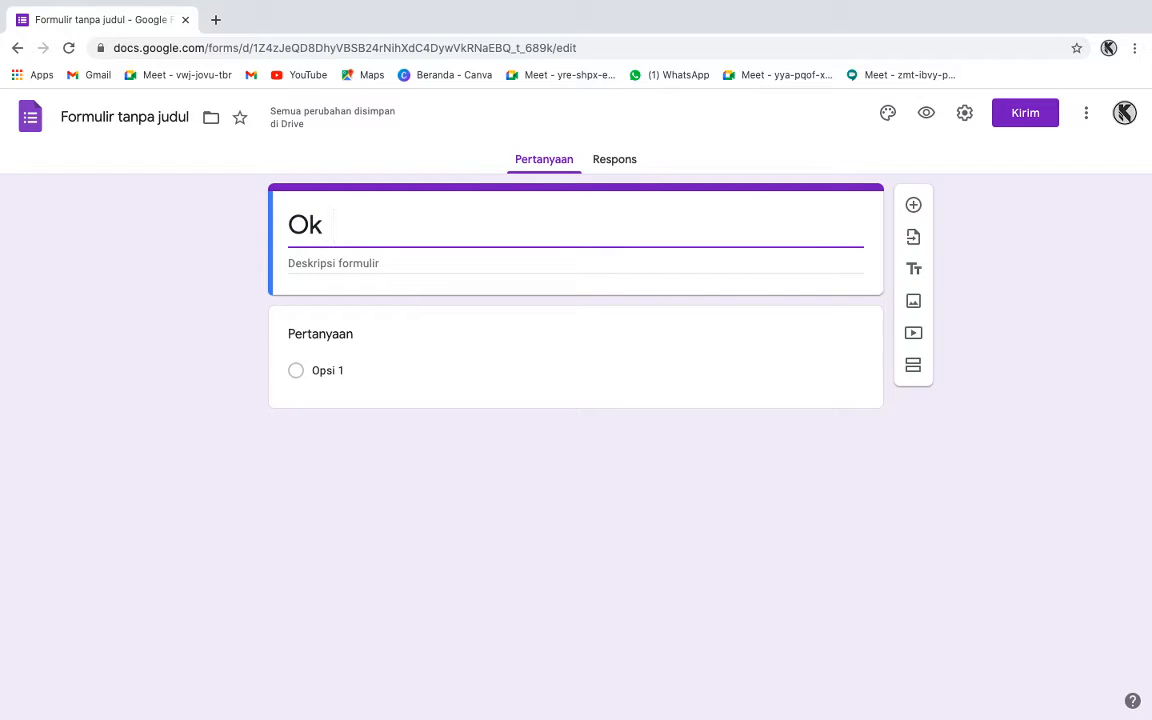
{"action": "type", "text": "Forms"}
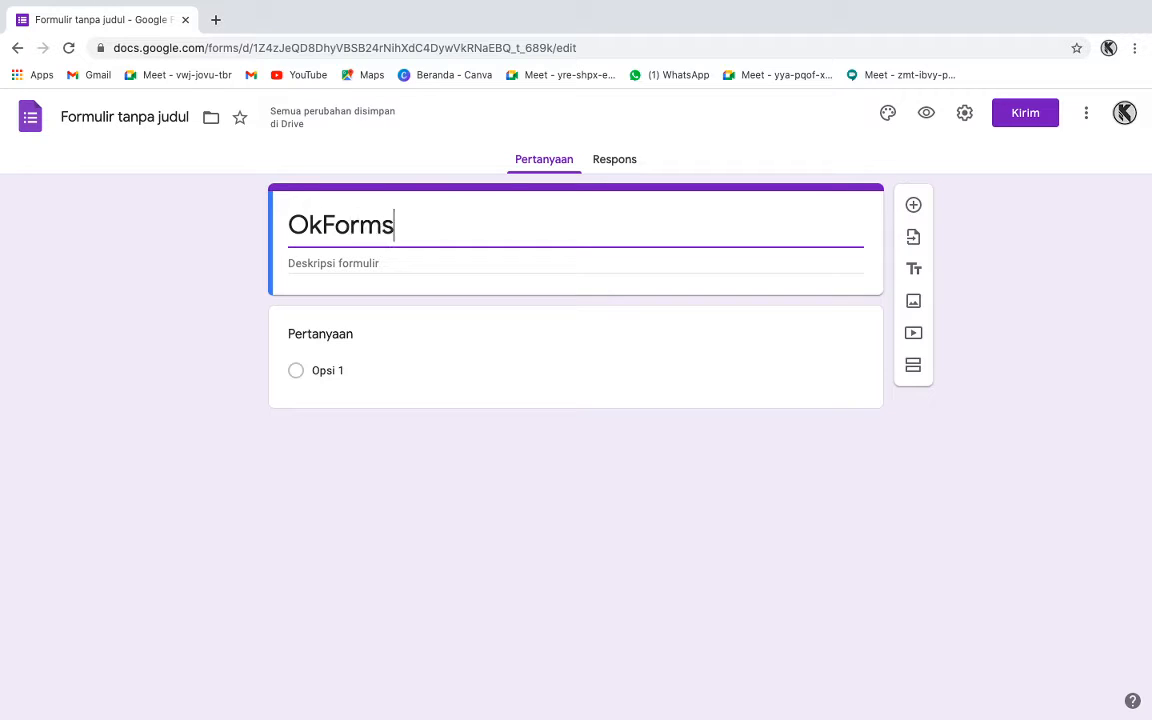
Enter "why do you want to sign in to OkForms" as the first question and set its type to Pilihan ganda
{"action": "left_click", "coordinate": [303, 342]}
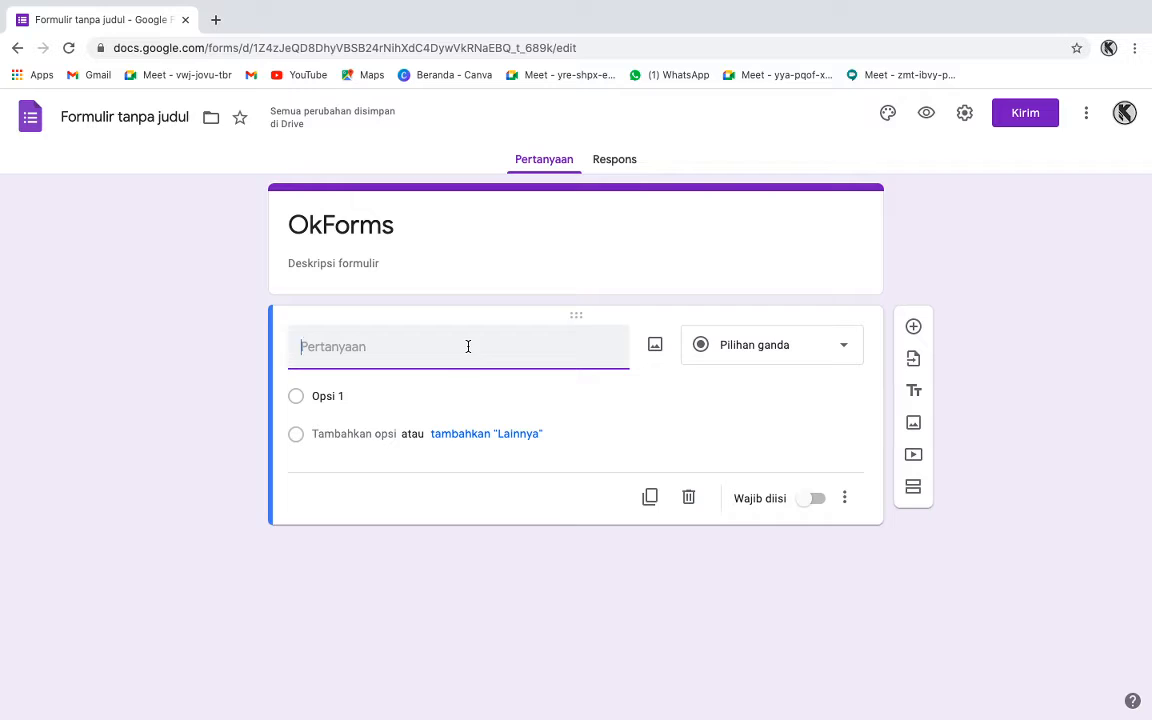
{"action": "type", "text": "why do you want t"}
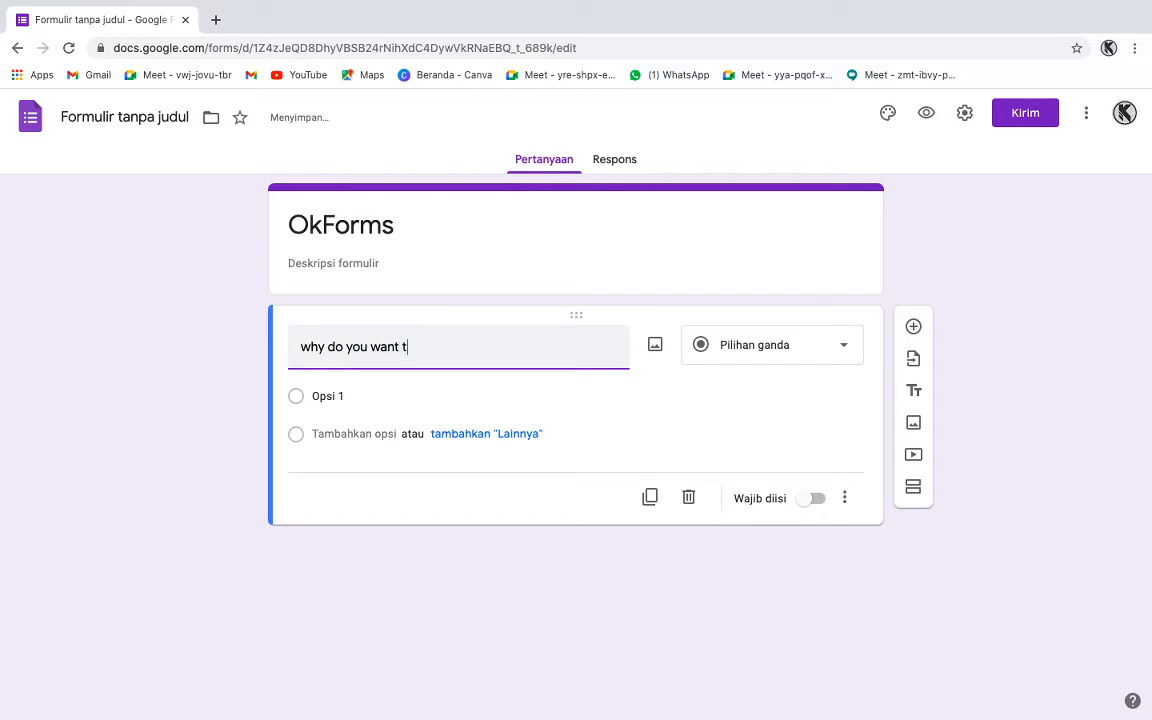
{"action": "type", "text": "o sign in to OkForms"}
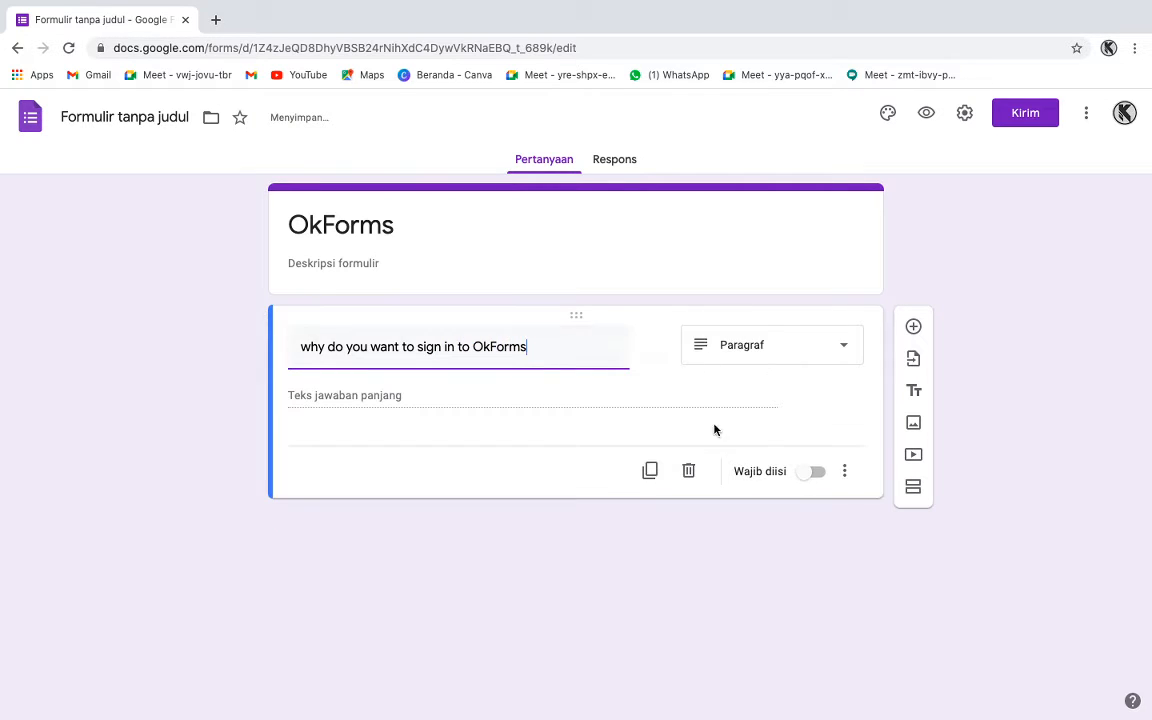
{"action": "left_click", "coordinate": [757, 346]}
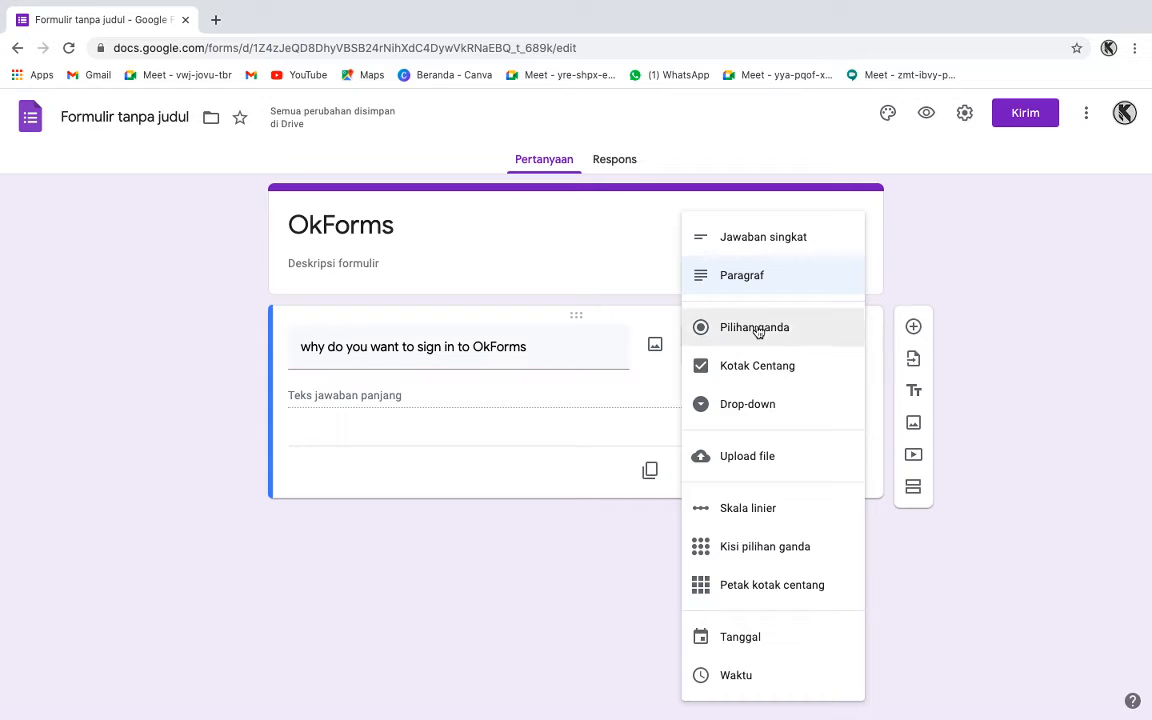
{"action": "left_click", "coordinate": [736, 344]}
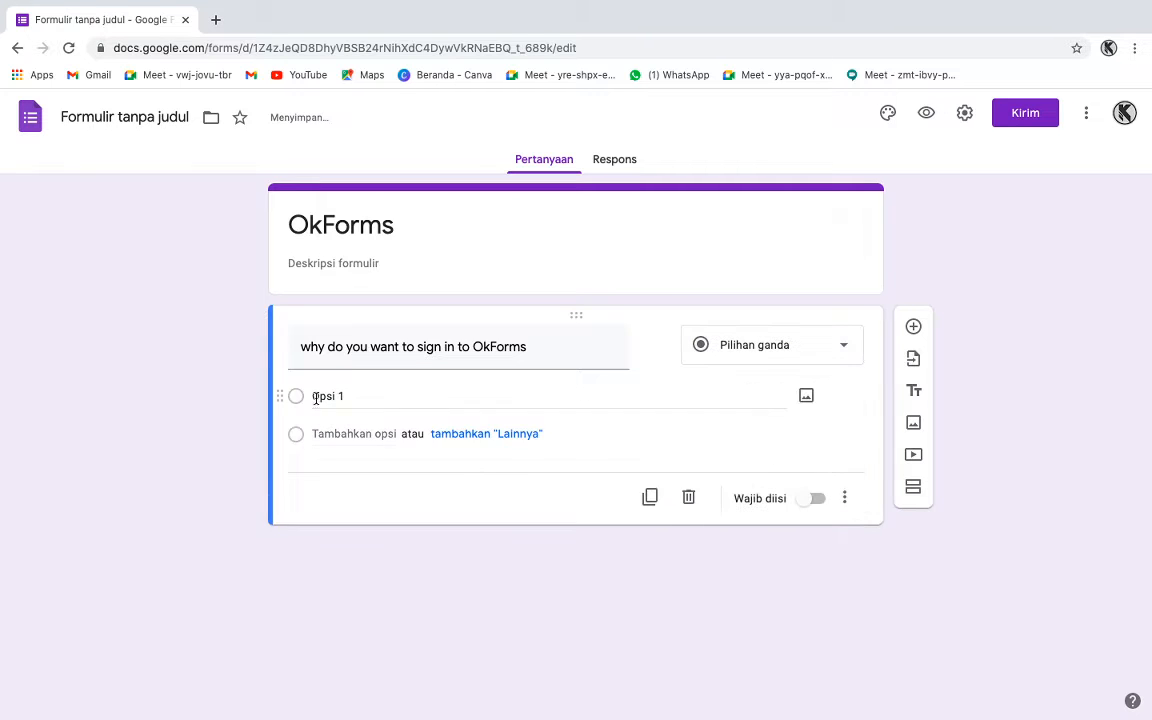
Fill in the first question's answer options "Yes", "Cause Yes", "cause No" and "cause bored ez"
{"action": "left_click", "coordinate": [320, 397]}
{"action": "key", "text": "BackSpace"}
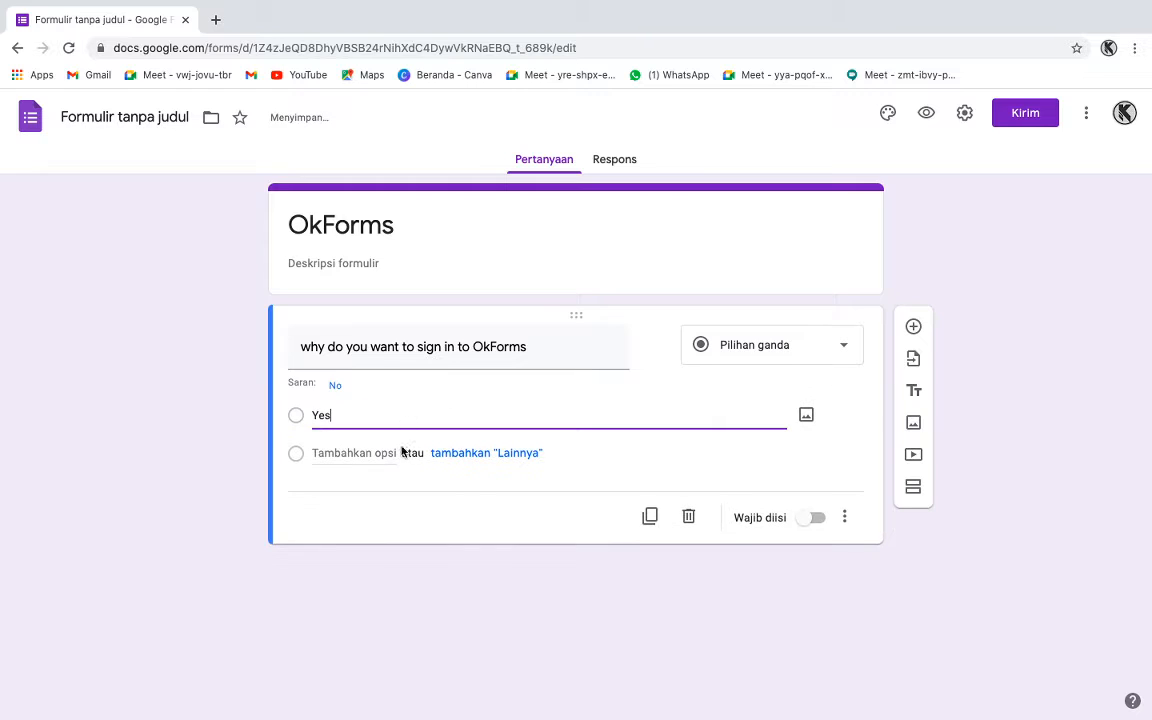
{"action": "left_click", "coordinate": [373, 453]}
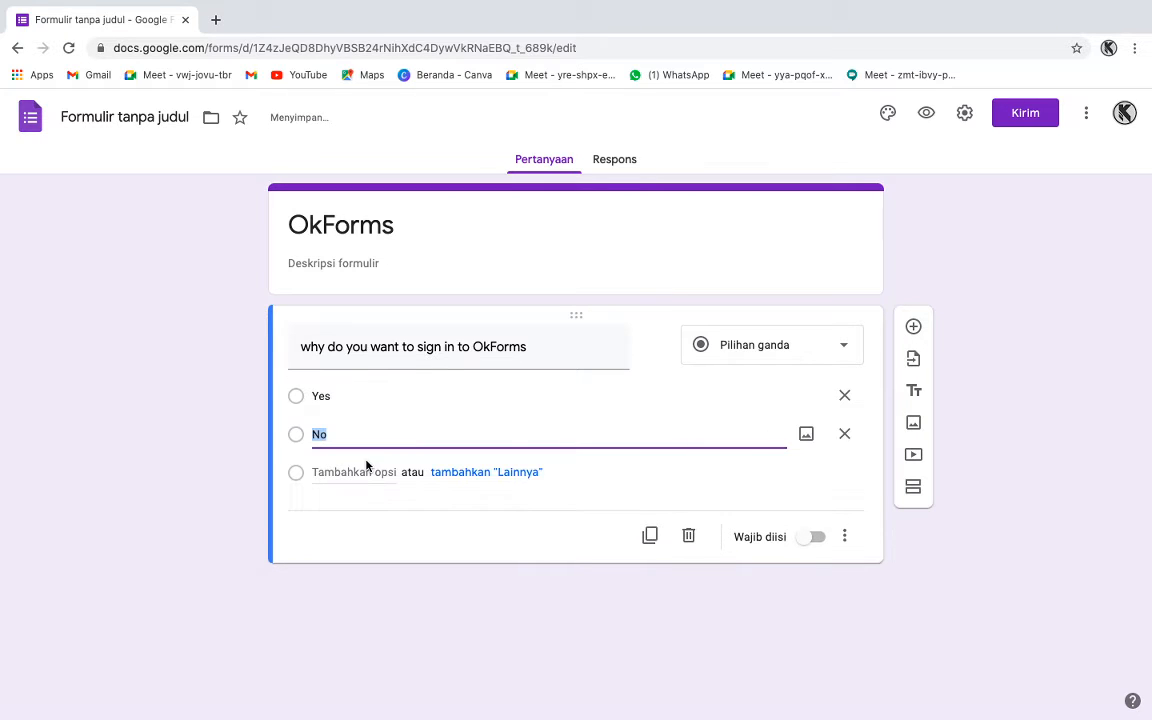
{"action": "type", "text": "Cause Yes"}
{"action": "key", "text": "Return"}
{"action": "type", "text": "ca"}
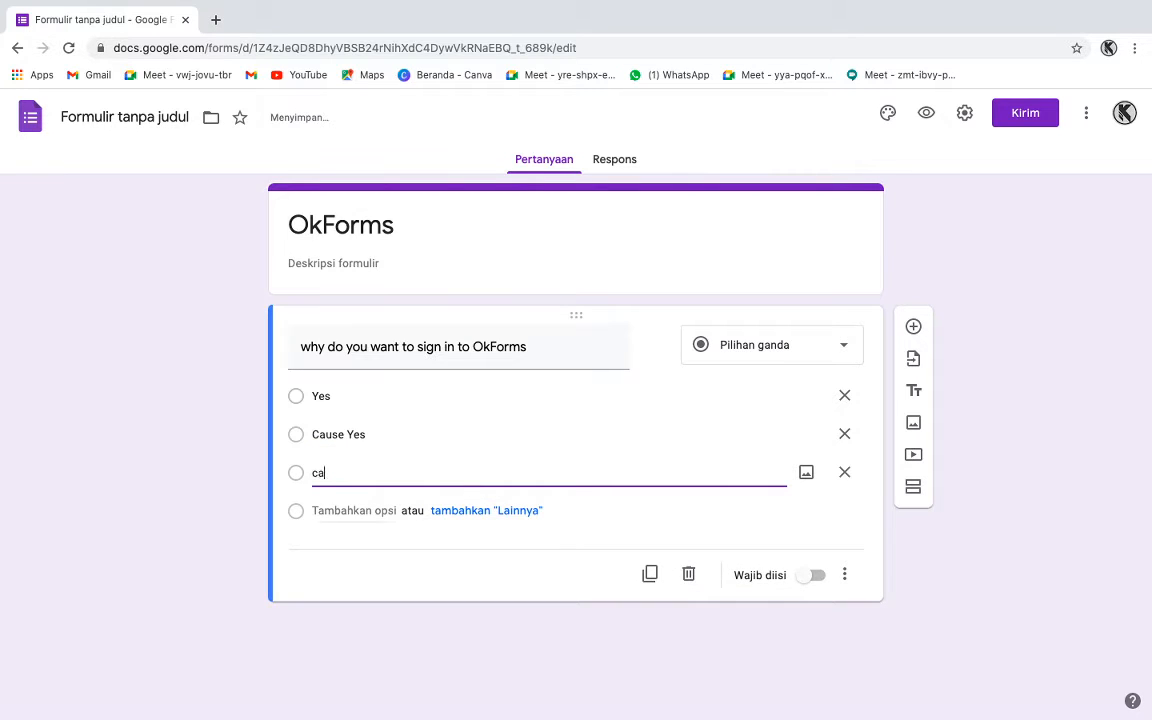
{"action": "type", "text": "use No"}
{"action": "left_click", "coordinate": [318, 511]}
{"action": "type", "text": "cause"}
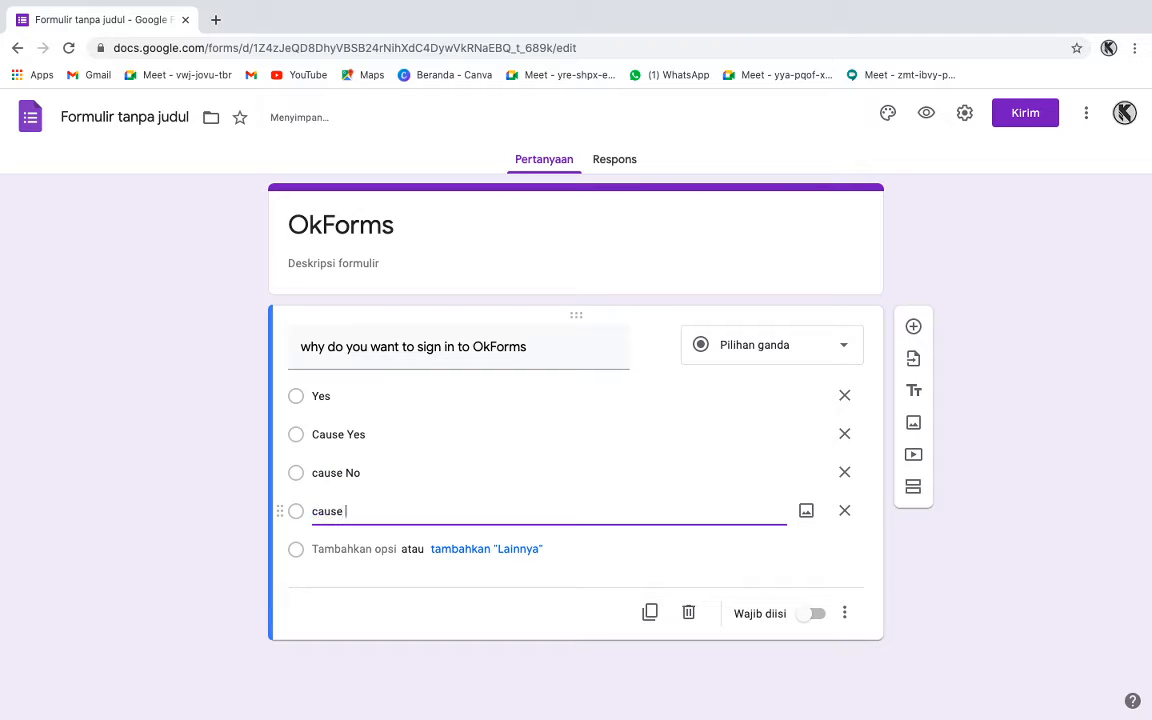
{"action": "type", "text": " bored ez"}
{"action": "key", "text": "Return"}
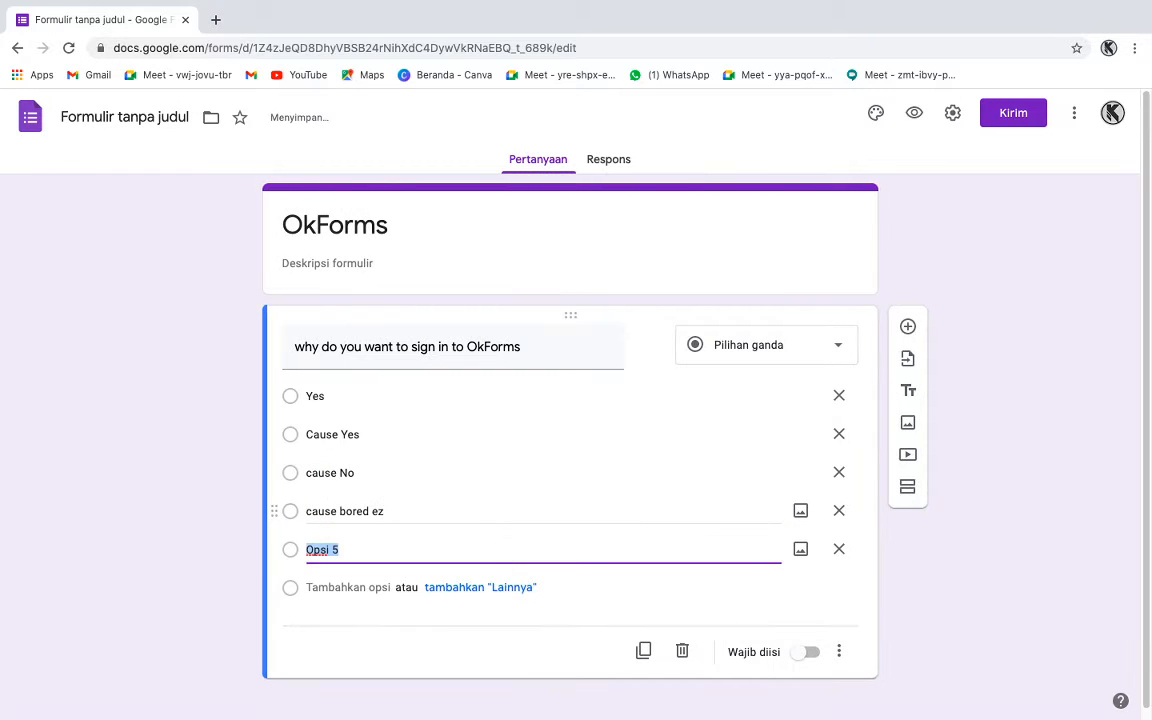
Remove the surplus fifth option and make the first question required
{"action": "left_click", "coordinate": [839, 549]}
{"action": "left_click", "coordinate": [946, 433]}
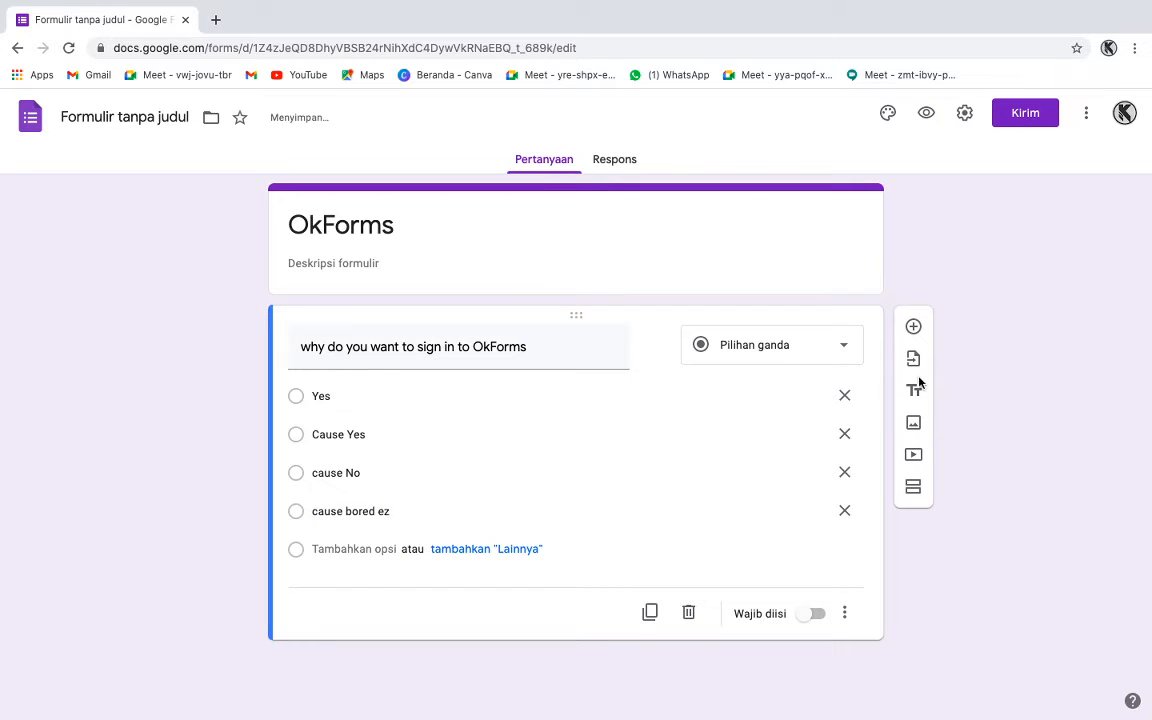
{"action": "left_click", "coordinate": [810, 614]}
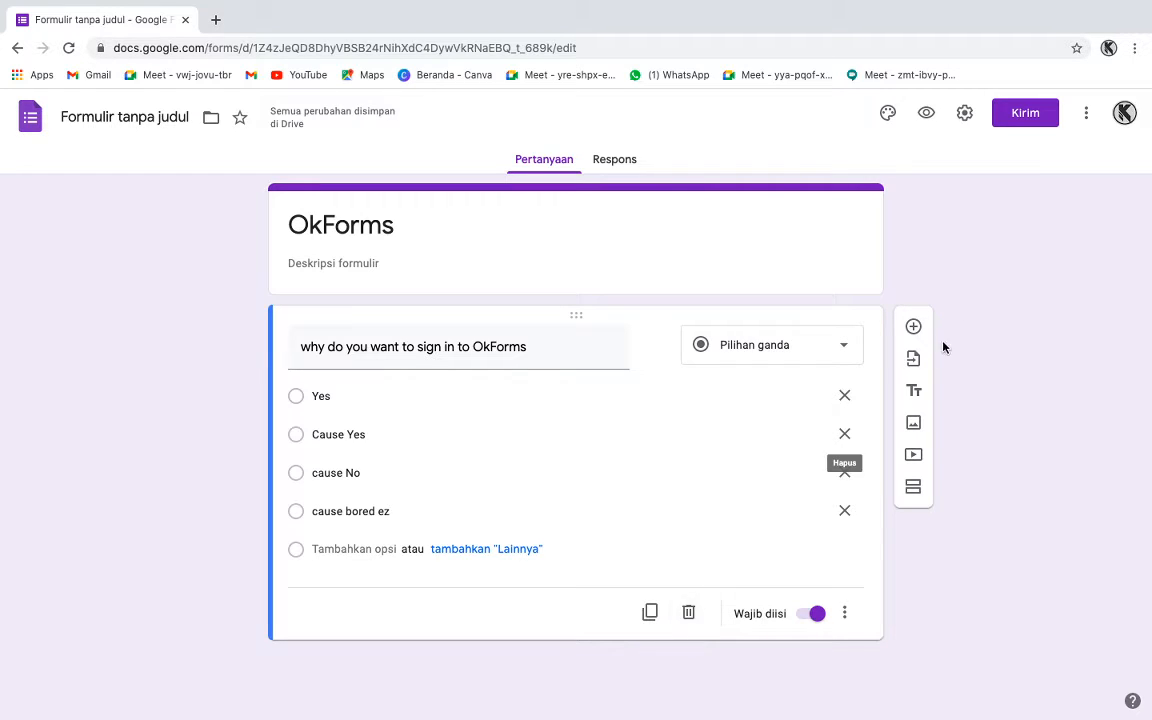
Add a second question "OkForms is bad right?" with the Jawaban singkat type and make it required
{"action": "left_click", "coordinate": [913, 327]}
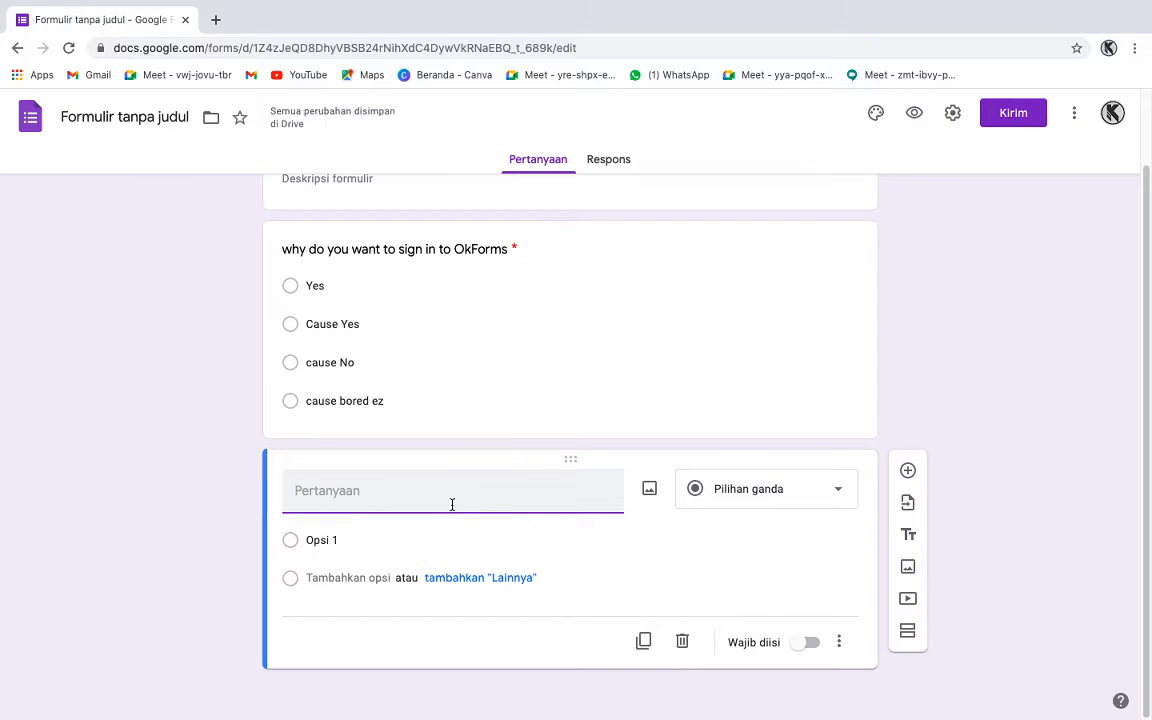
{"action": "type", "text": "Ok"}
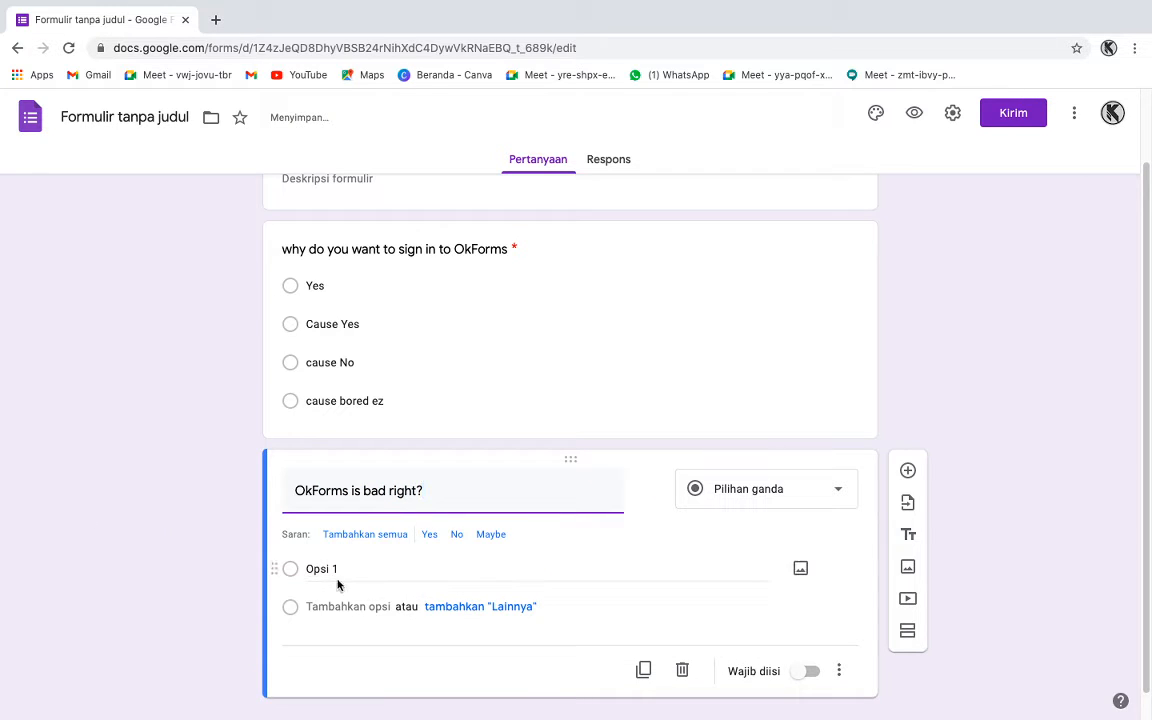
{"action": "left_click", "coordinate": [702, 500]}
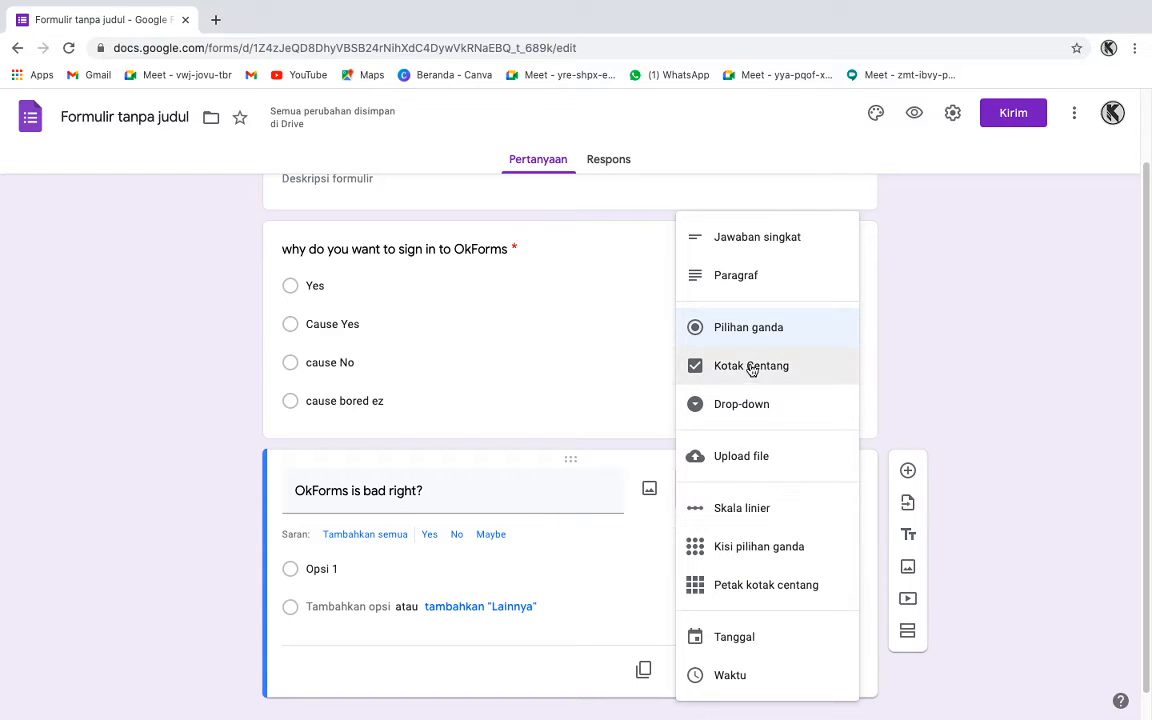
{"action": "left_click", "coordinate": [761, 229]}
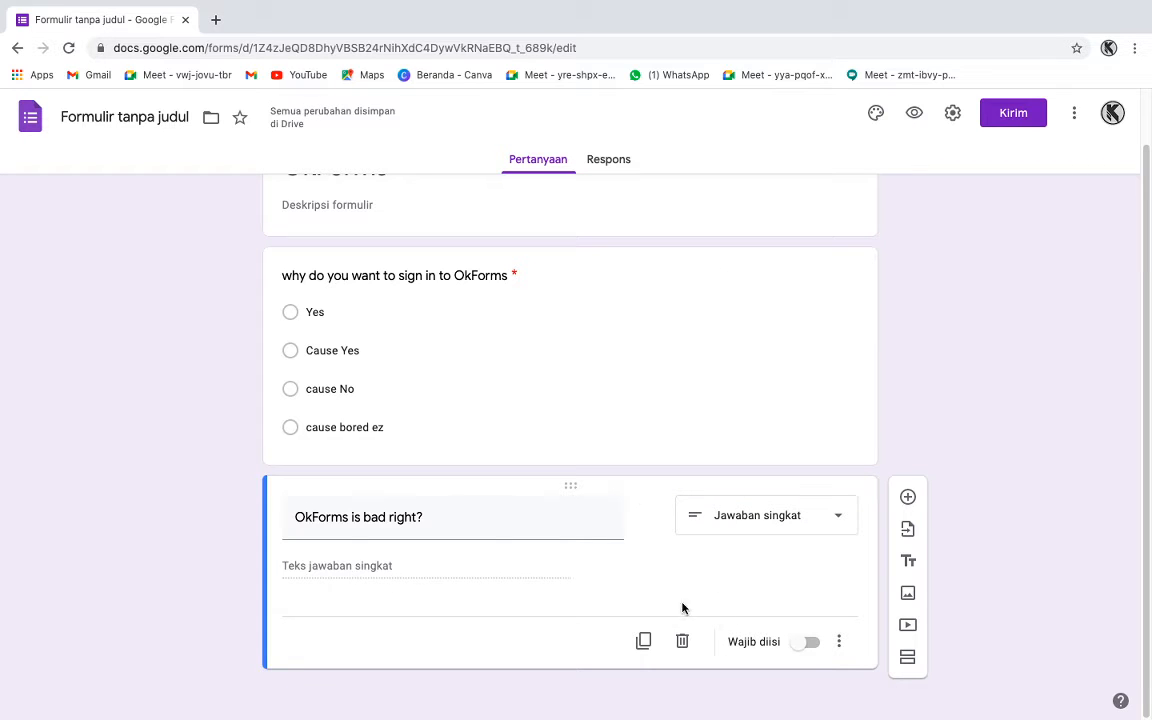
{"action": "left_click", "coordinate": [802, 643]}
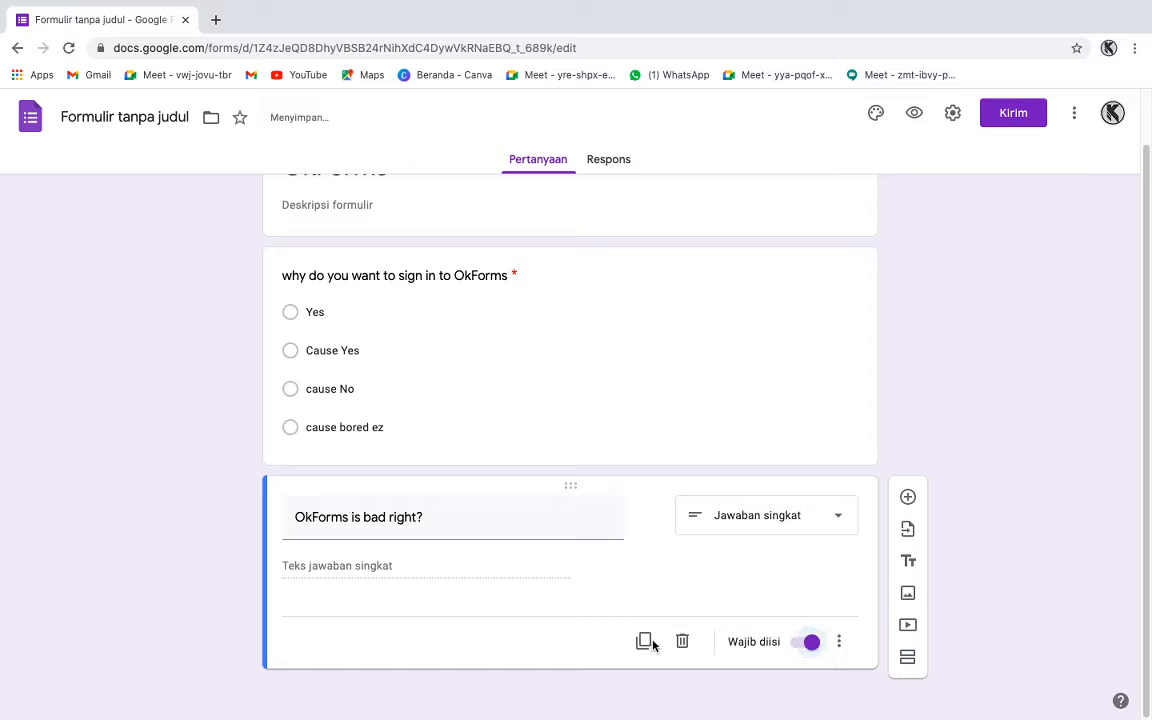
Turn on response validation for the second question and add a new blank question below it
{"action": "left_click", "coordinate": [838, 642]}
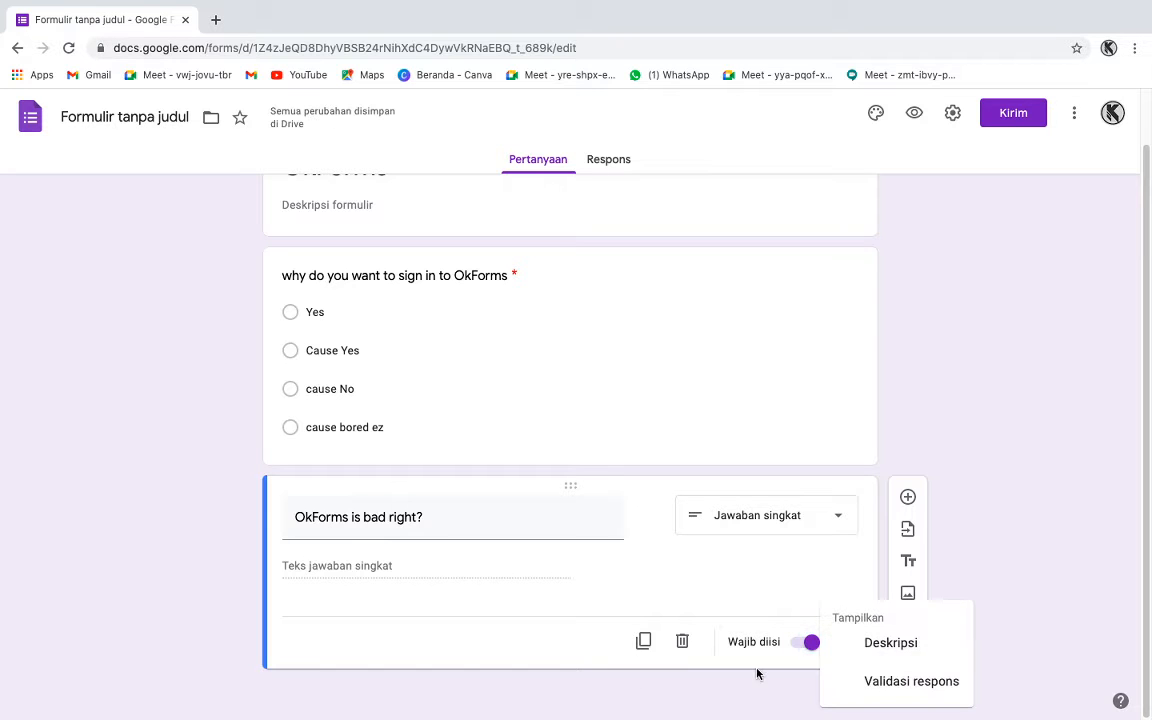
{"action": "left_click", "coordinate": [875, 681]}
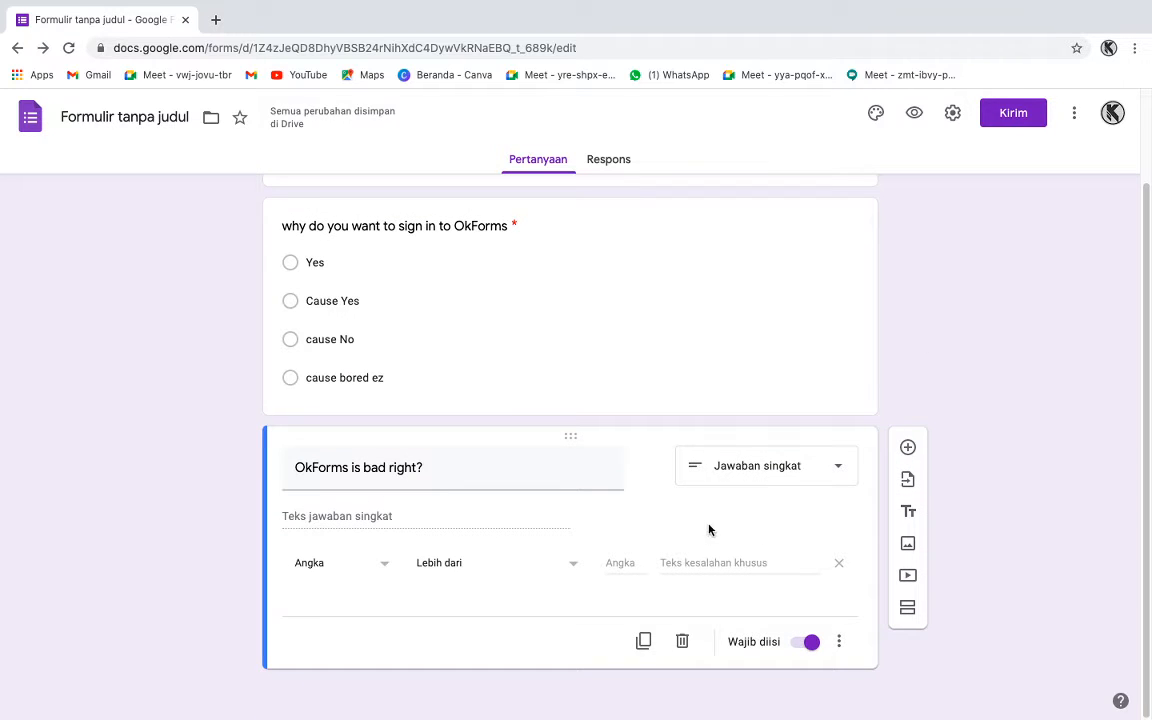
{"action": "left_click", "coordinate": [909, 449]}
Switch to OBS to check the recording, and return to the form in Chrome
{"action": "key", "text": "ctrl+Up"}
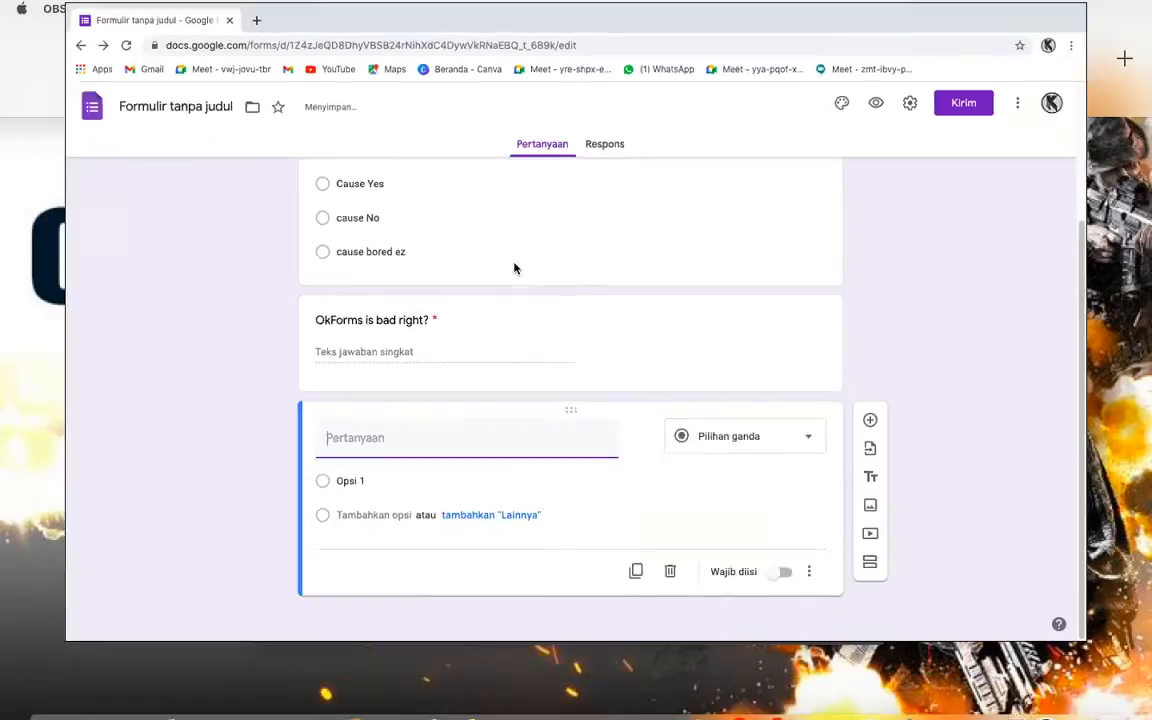
{"action": "left_click", "coordinate": [428, 72]}
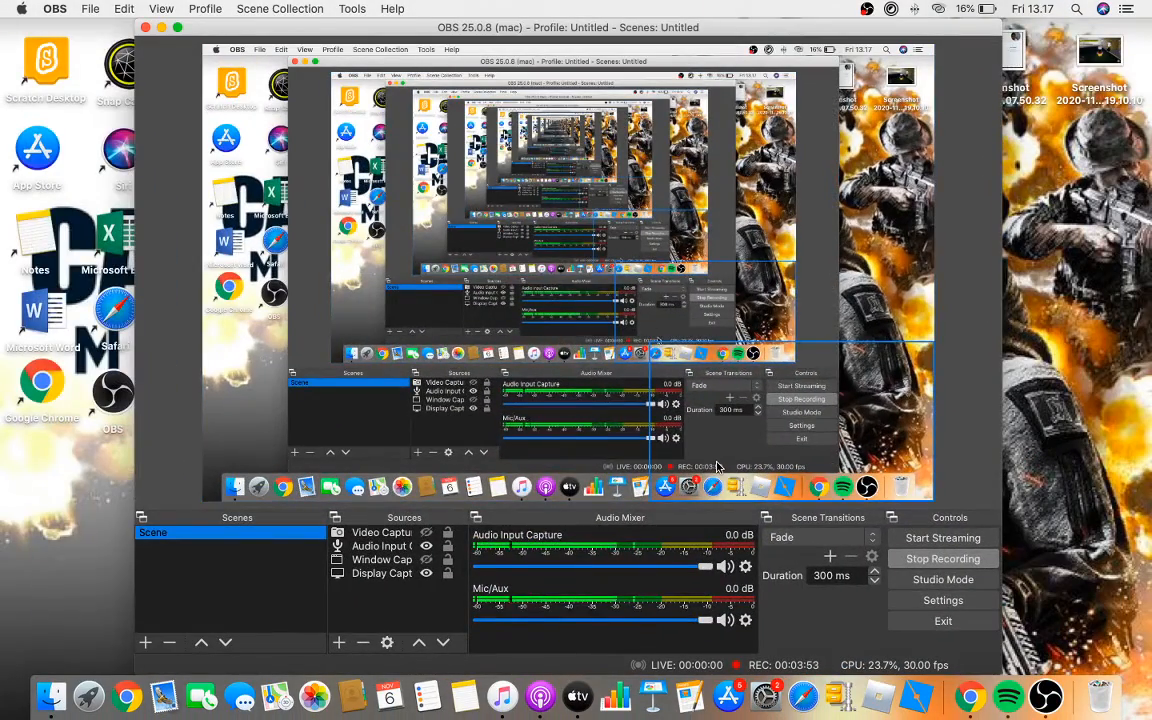
{"action": "key", "text": "ctrl+Up"}
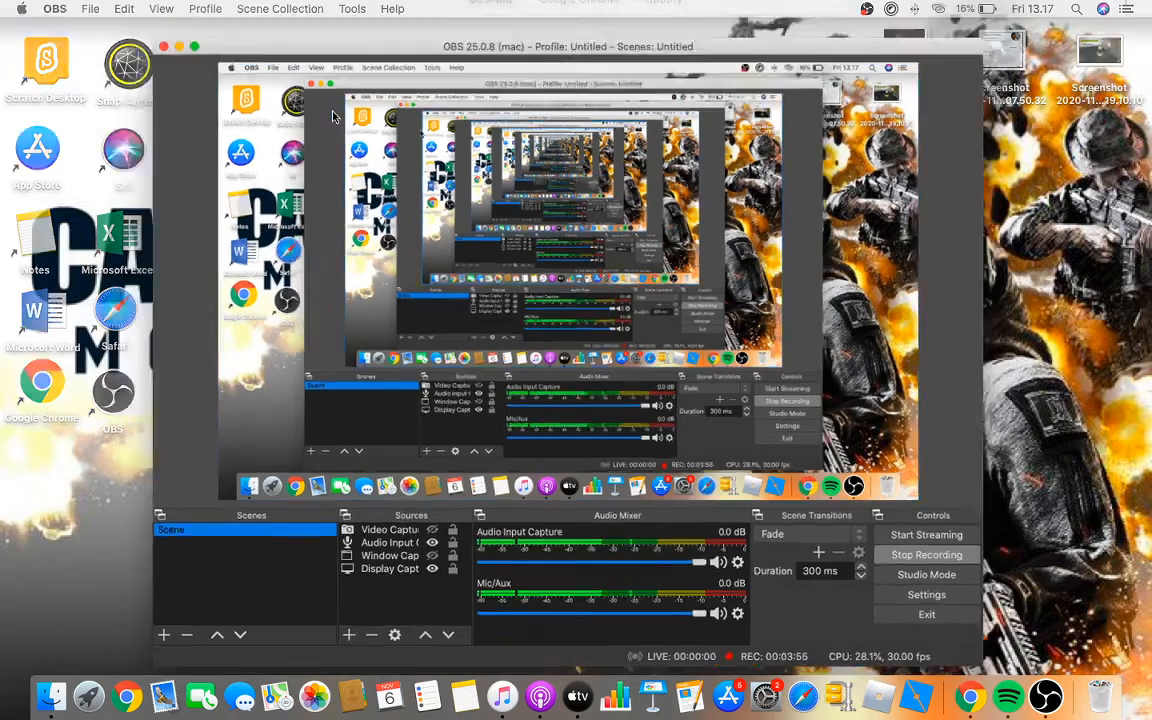
{"action": "left_click", "coordinate": [615, 85]}
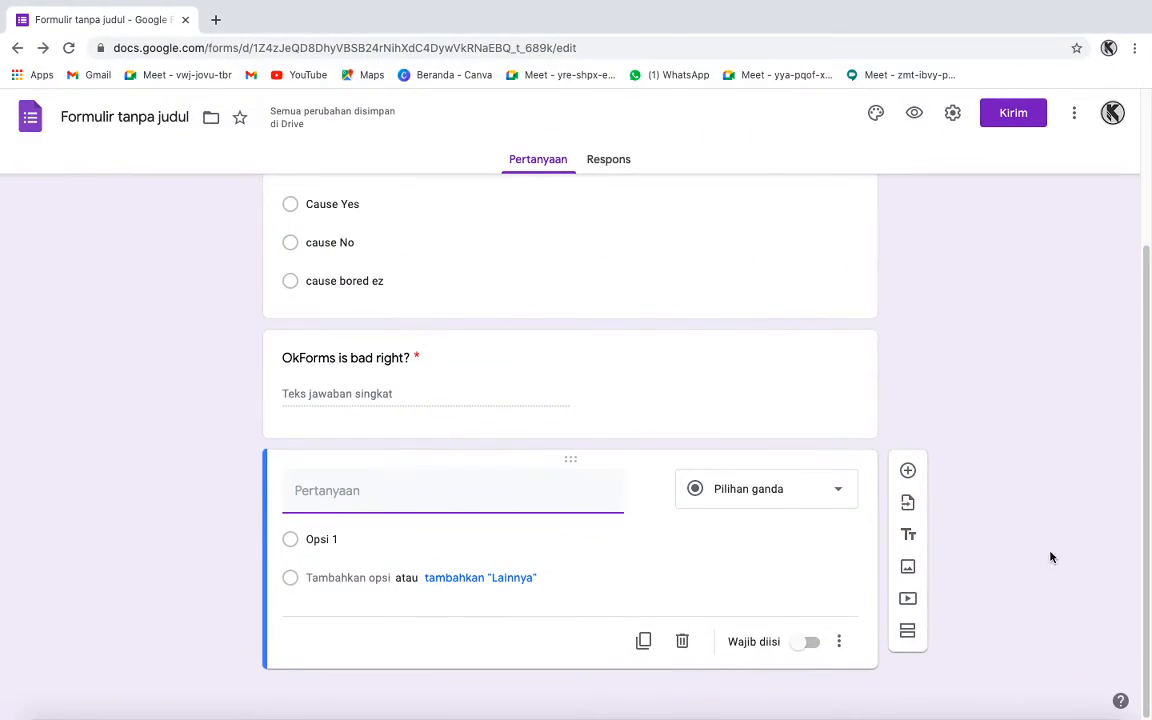
Insert the first Kantor dan Sekolah theme picture, the blue light-streak image, as the form's header
{"action": "scroll", "coordinate": [894, 323], "scroll_direction": "up", "scroll_amount": 3}
{"action": "scroll", "coordinate": [888, 321], "scroll_direction": "down", "scroll_amount": 3}
{"action": "left_click", "coordinate": [877, 114]}
{"action": "left_click", "coordinate": [993, 273]}
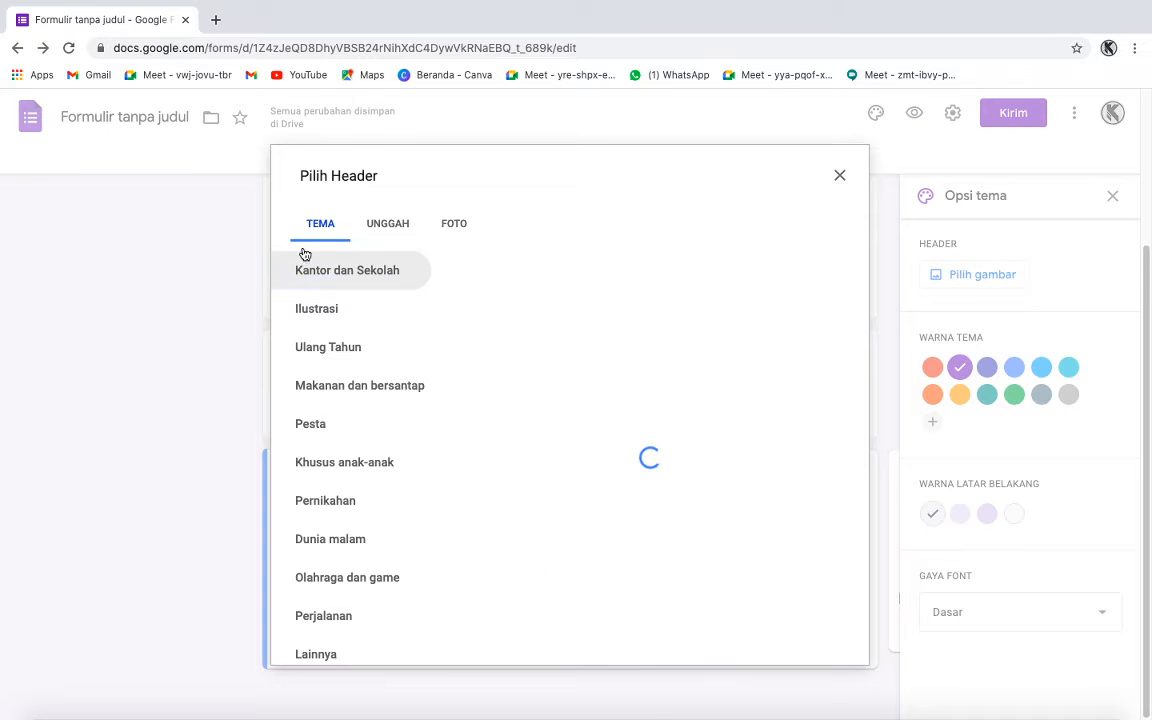
{"action": "left_click", "coordinate": [386, 224]}
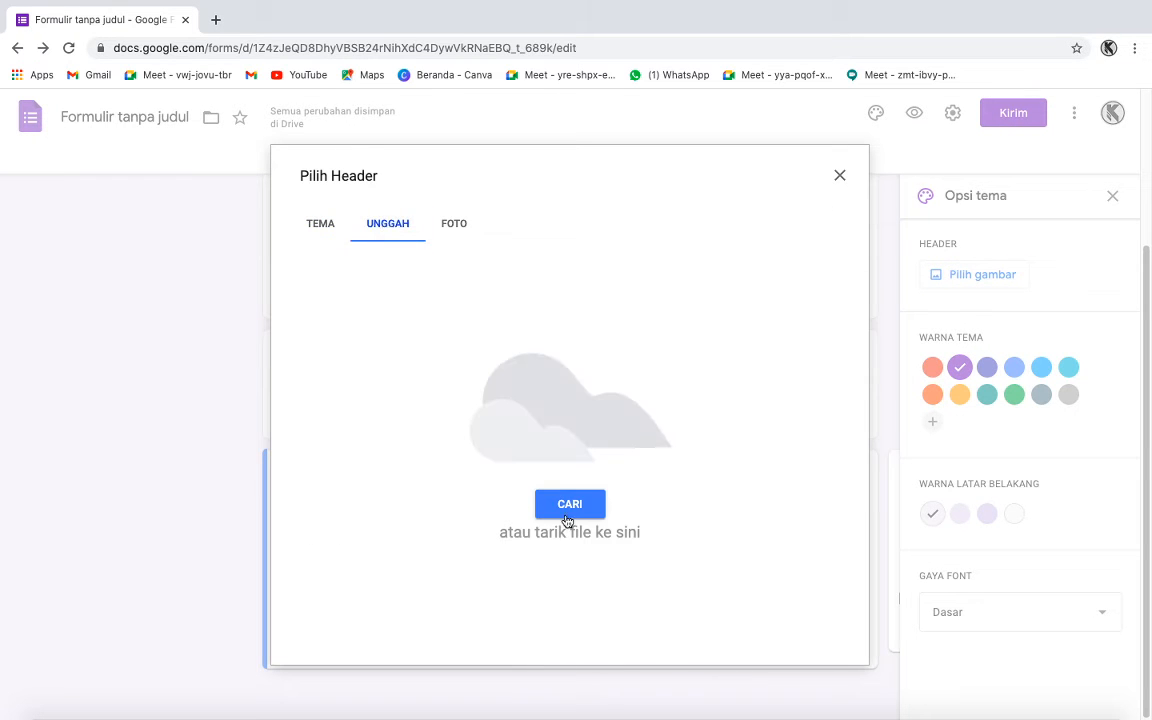
{"action": "left_click", "coordinate": [332, 231]}
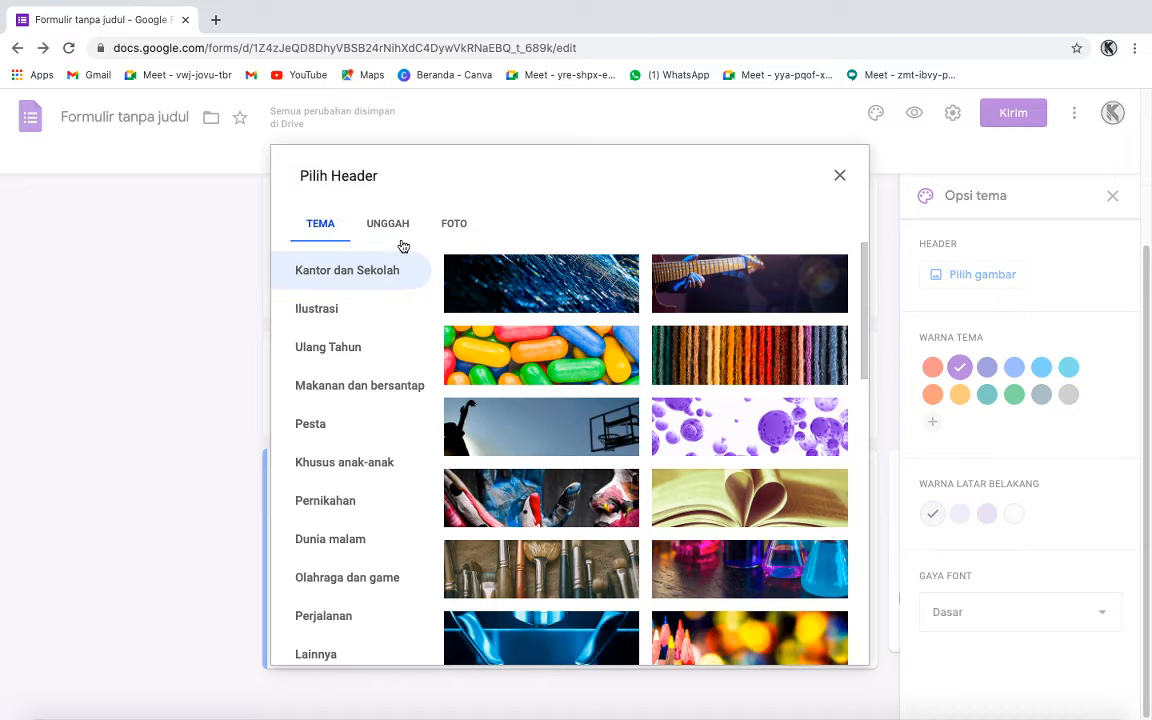
{"action": "left_click", "coordinate": [576, 301]}
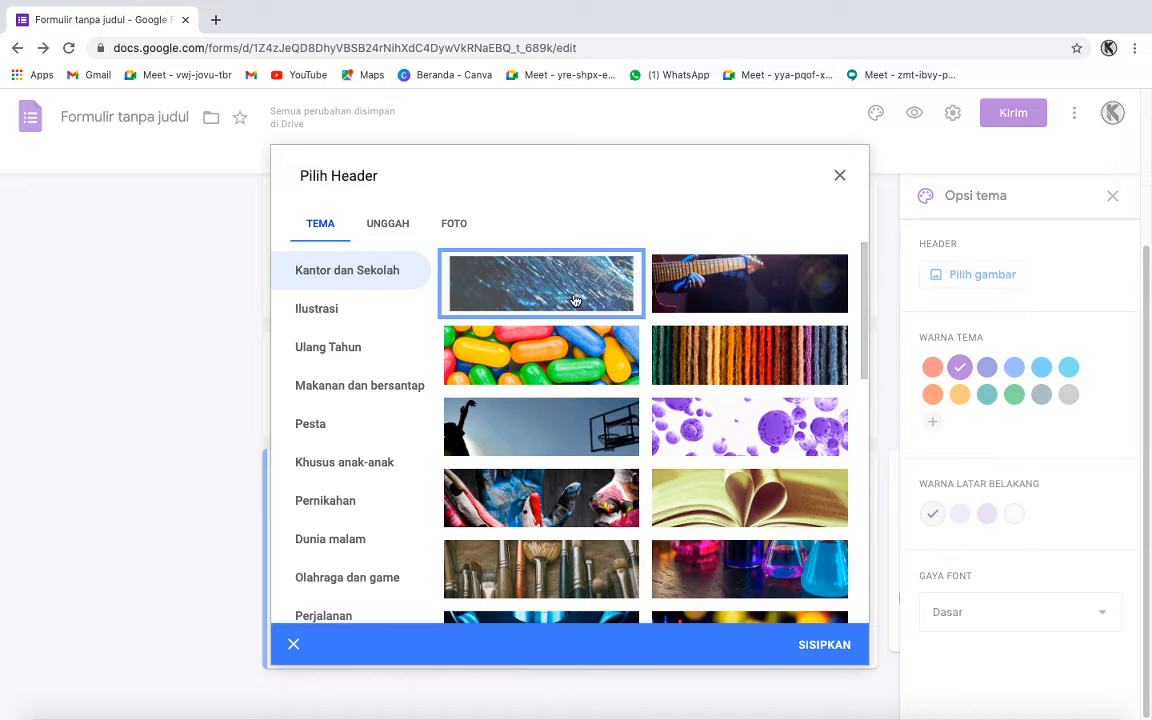
{"action": "left_click", "coordinate": [818, 643]}
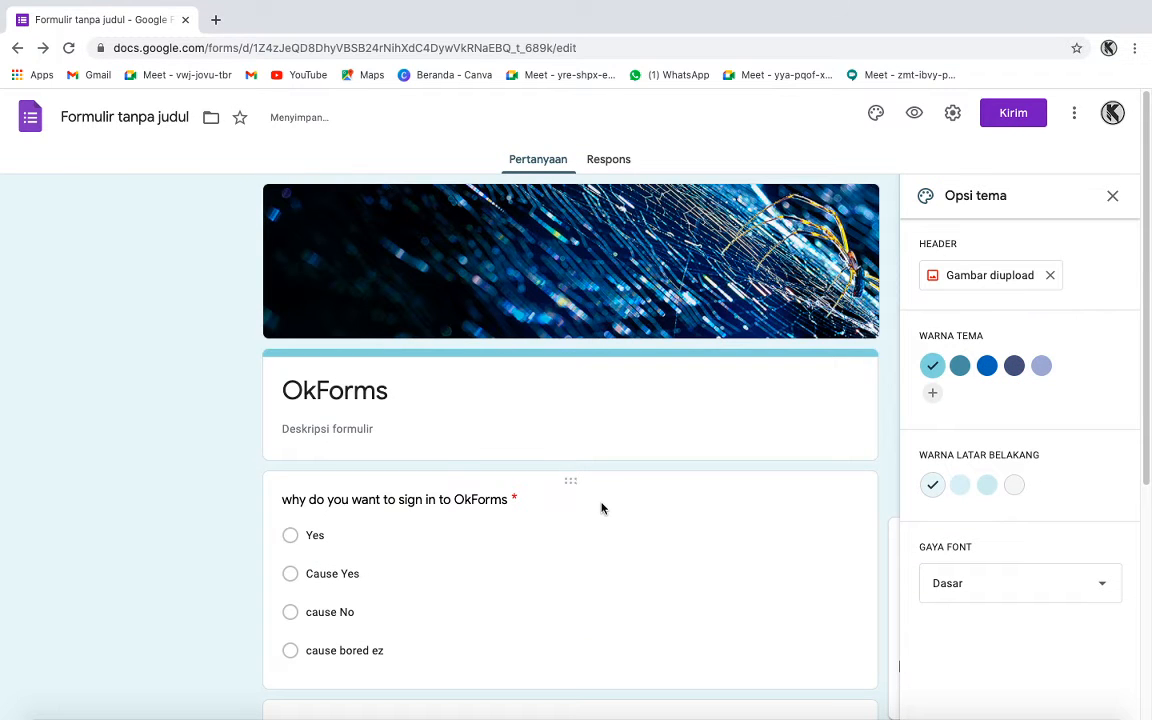
Try the dark teal theme colour with the different background shades, ending on the darkest teal background
{"action": "left_click", "coordinate": [959, 366]}
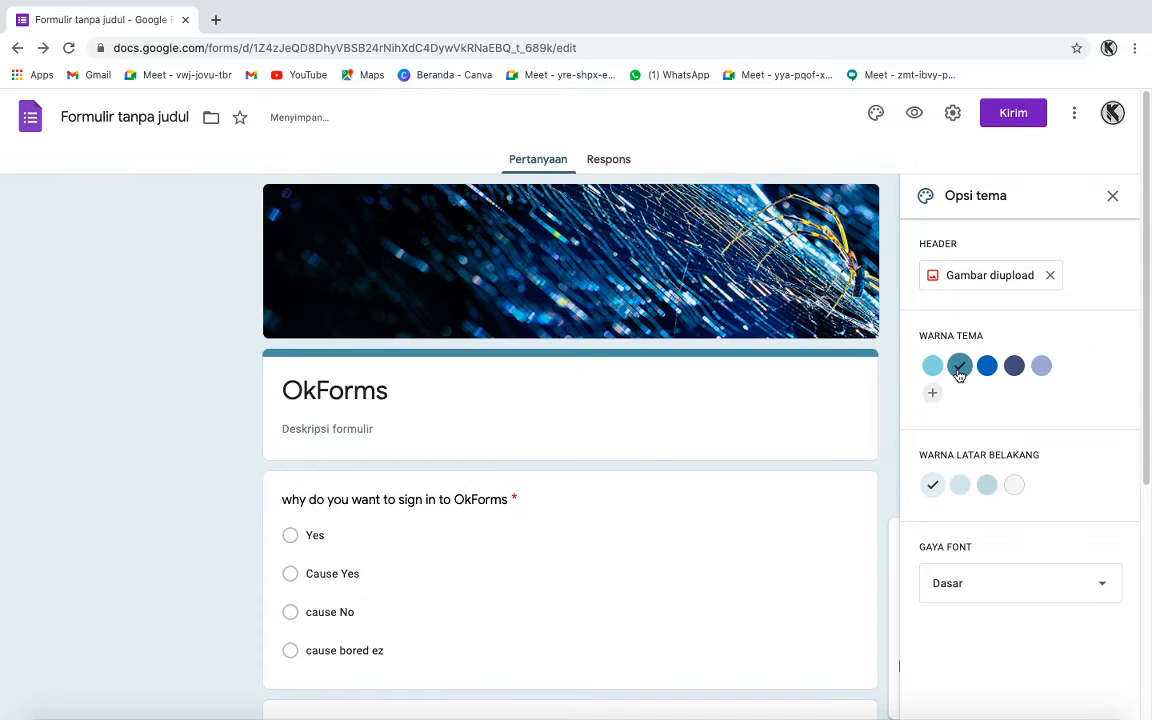
{"action": "scroll", "coordinate": [461, 377], "scroll_direction": "down", "scroll_amount": 4}
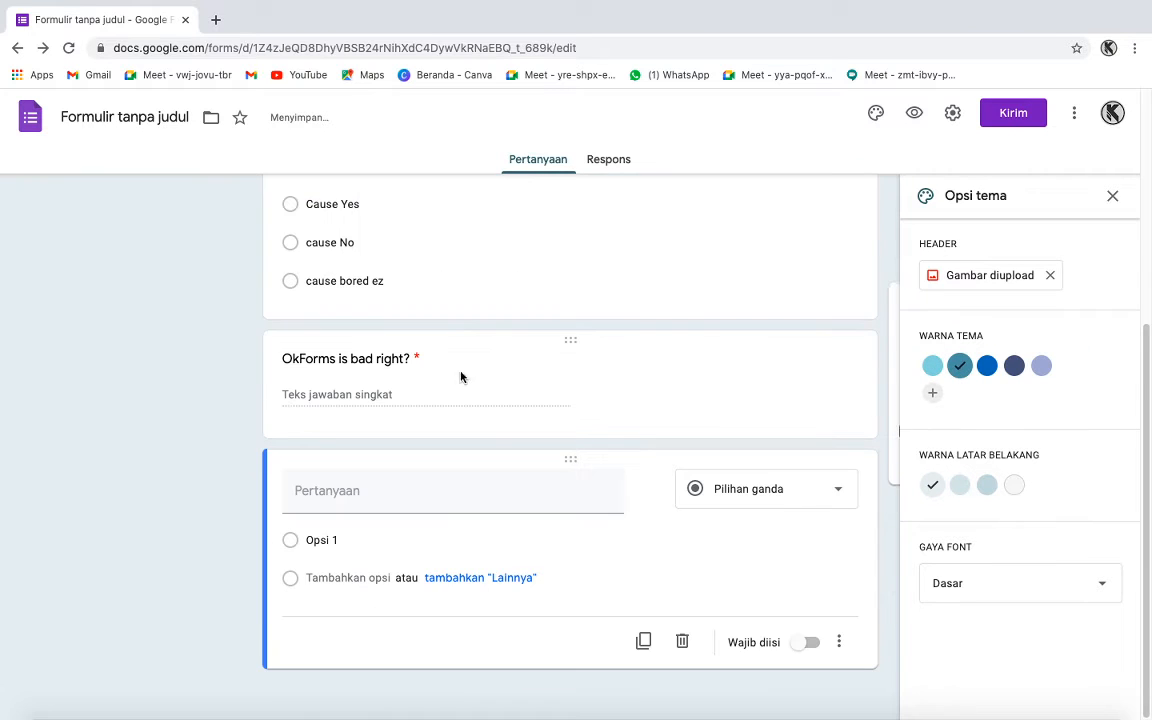
{"action": "left_click", "coordinate": [987, 485]}
{"action": "scroll", "coordinate": [102, 427], "scroll_direction": "up", "scroll_amount": 5}
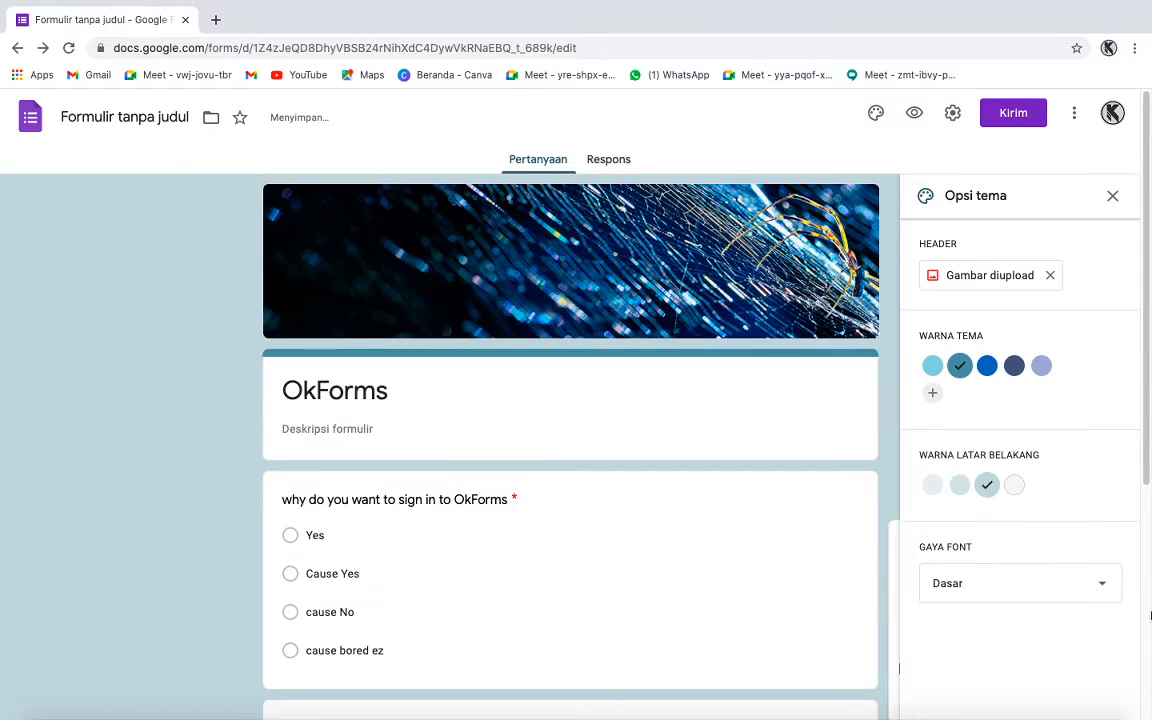
{"action": "left_click", "coordinate": [1014, 485]}
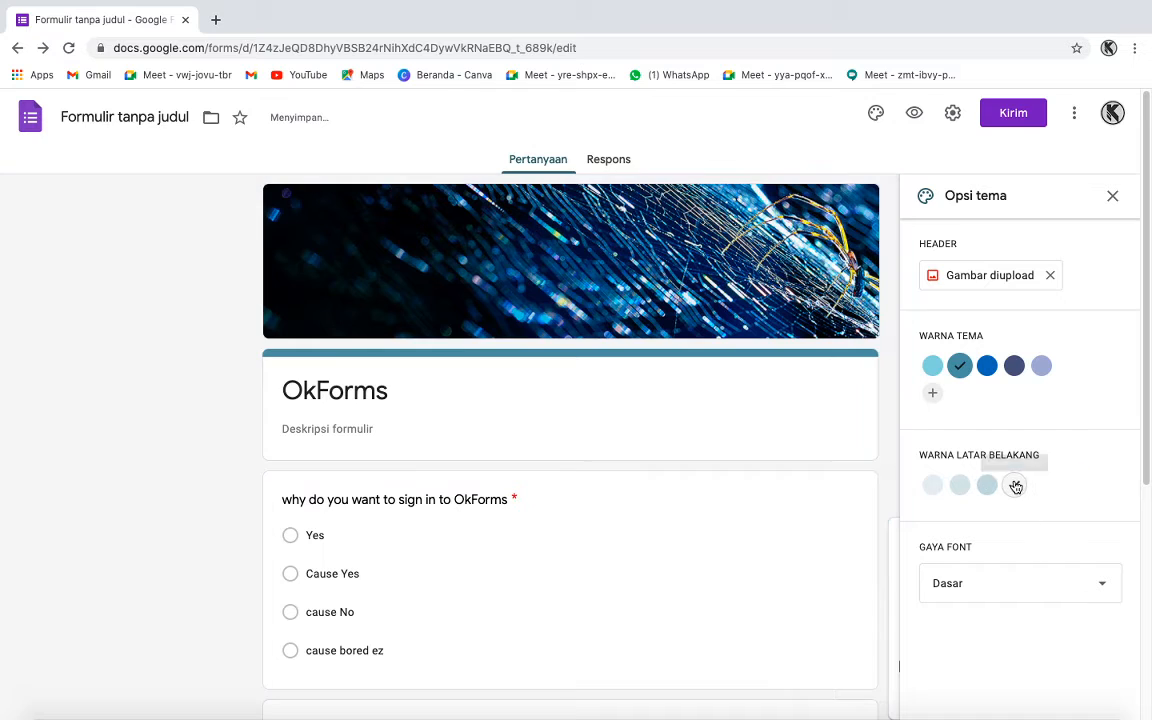
{"action": "left_click", "coordinate": [934, 487]}
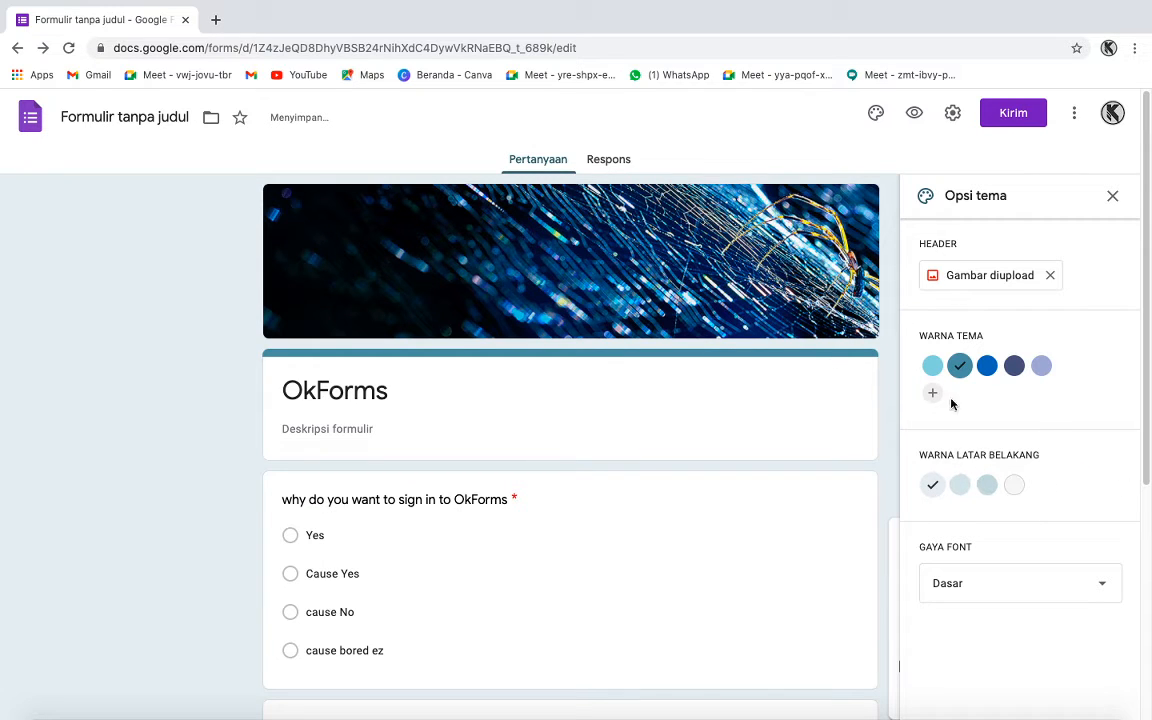
{"action": "left_click", "coordinate": [960, 486]}
{"action": "left_click", "coordinate": [987, 485]}
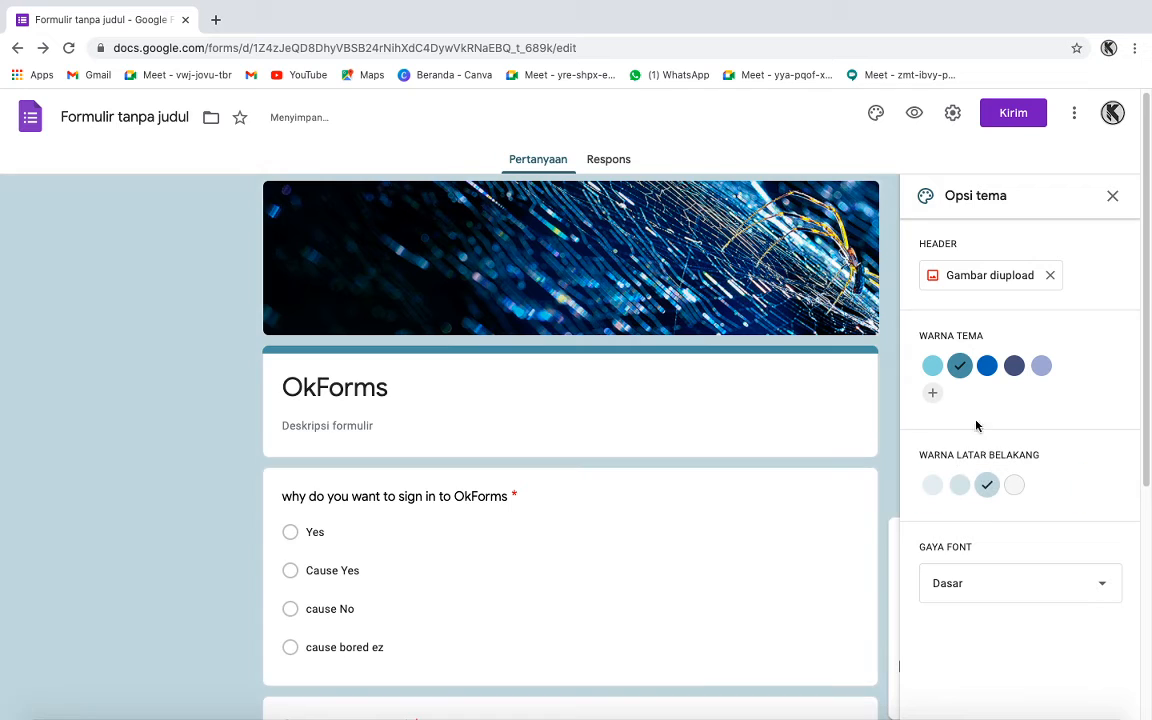
Try the bright blue theme colour and set the form's theme colour to dark navy
{"action": "left_click", "coordinate": [987, 365]}
{"action": "left_click", "coordinate": [1012, 367]}
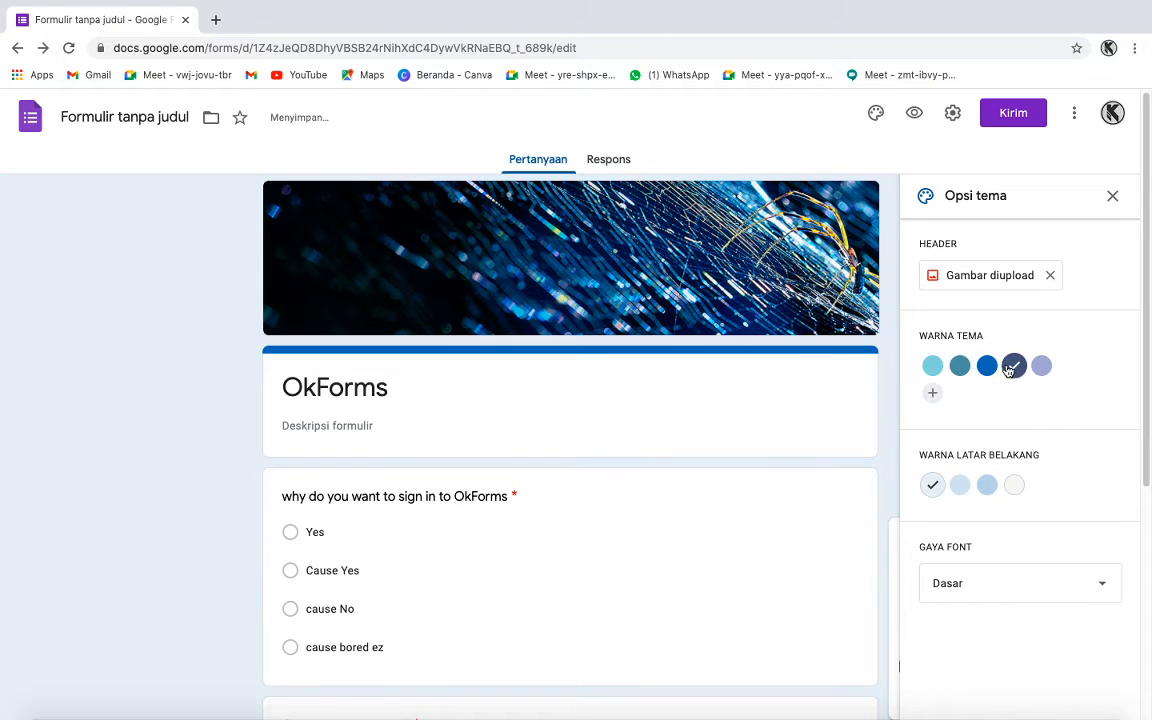
Try the lavender theme colour, and add the custom dark brown #423333 as the form's theme colour
{"action": "left_click", "coordinate": [1041, 366]}
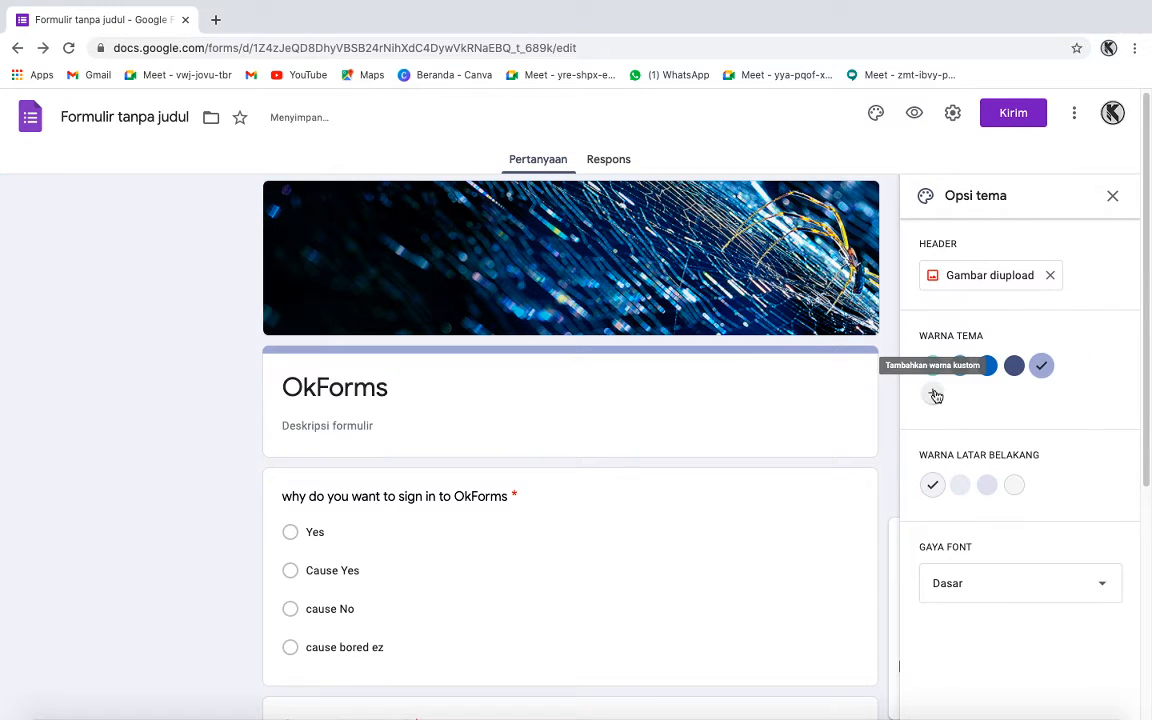
{"action": "left_click", "coordinate": [933, 394]}
{"action": "left_click", "coordinate": [969, 432]}
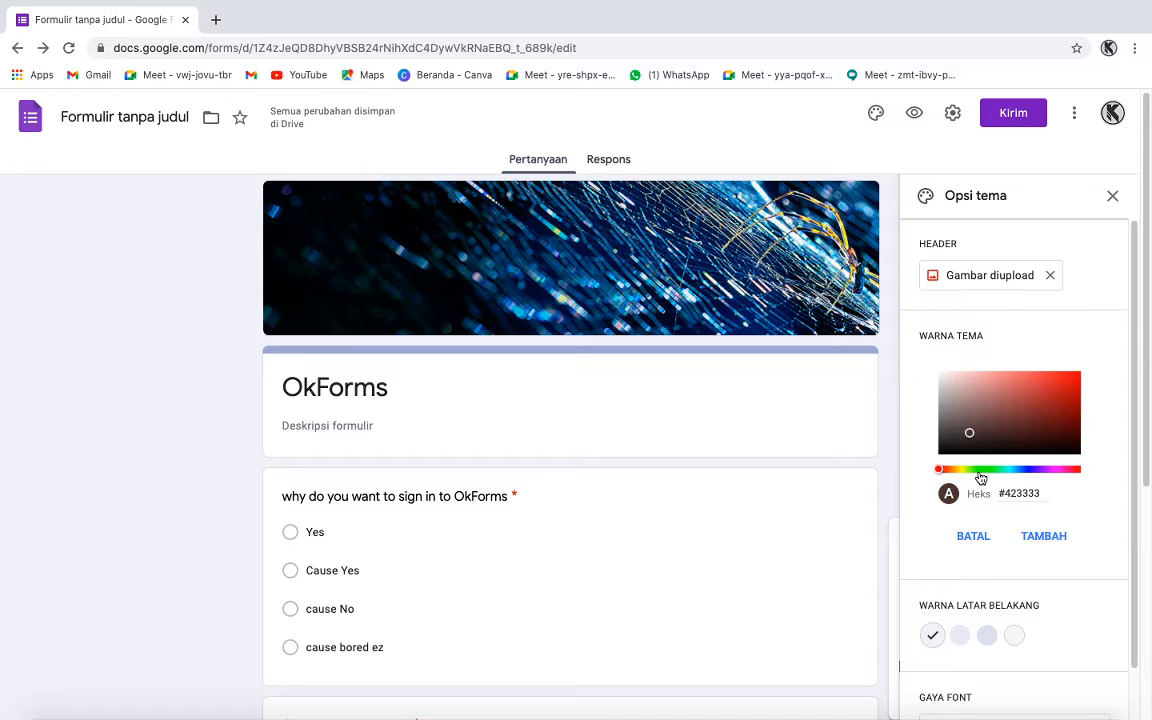
{"action": "left_click", "coordinate": [1058, 541]}
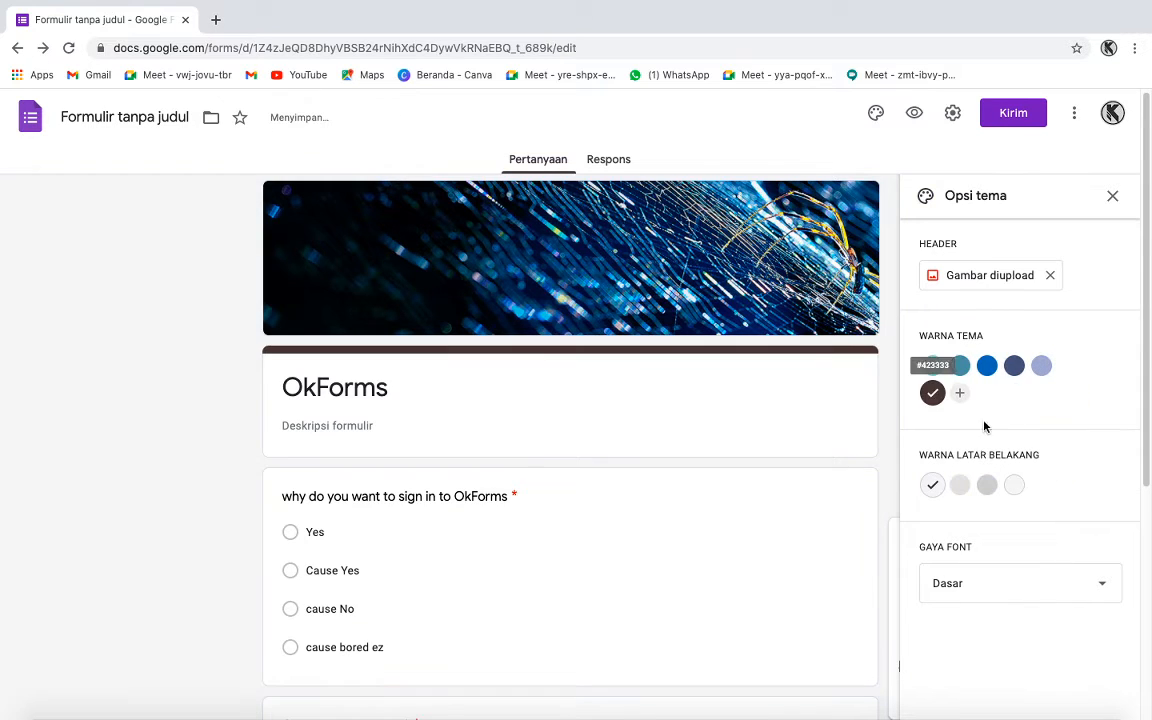
Try the other background shades and the light cyan theme colour, and return to the #423333 theme colour
{"action": "scroll", "coordinate": [437, 482], "scroll_direction": "down", "scroll_amount": 4}
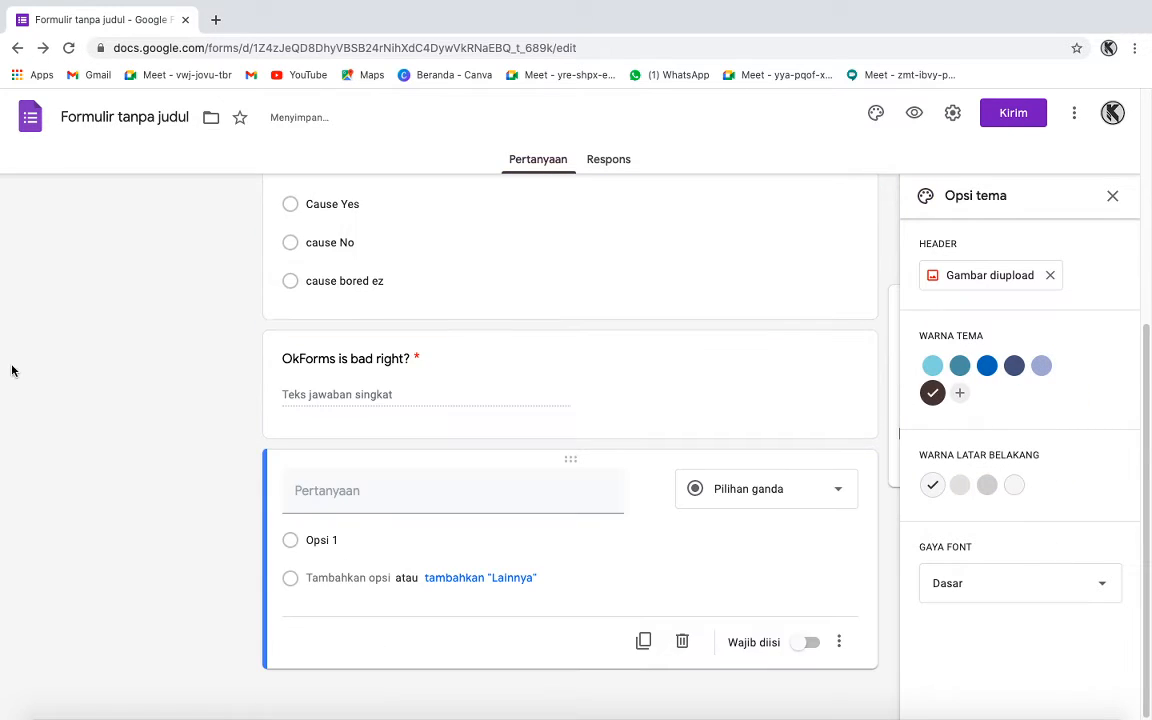
{"action": "left_click", "coordinate": [959, 485]}
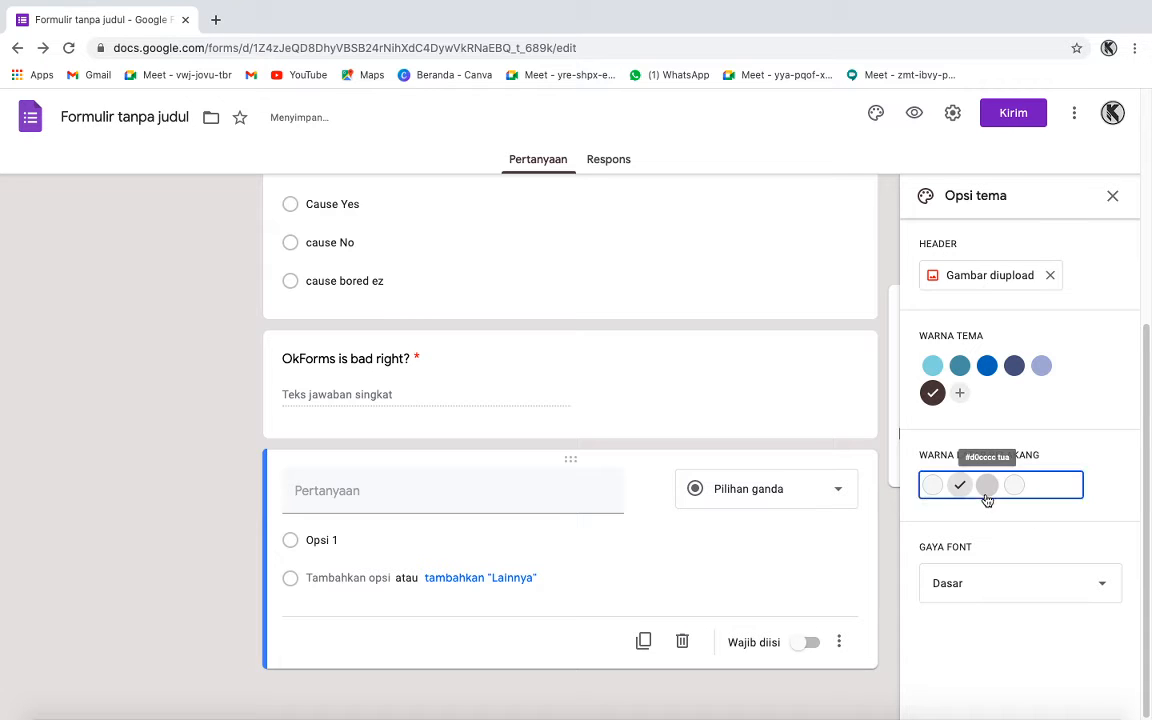
{"action": "left_click", "coordinate": [987, 485]}
{"action": "left_click", "coordinate": [1014, 485]}
{"action": "left_click", "coordinate": [930, 392]}
{"action": "left_click", "coordinate": [933, 365]}
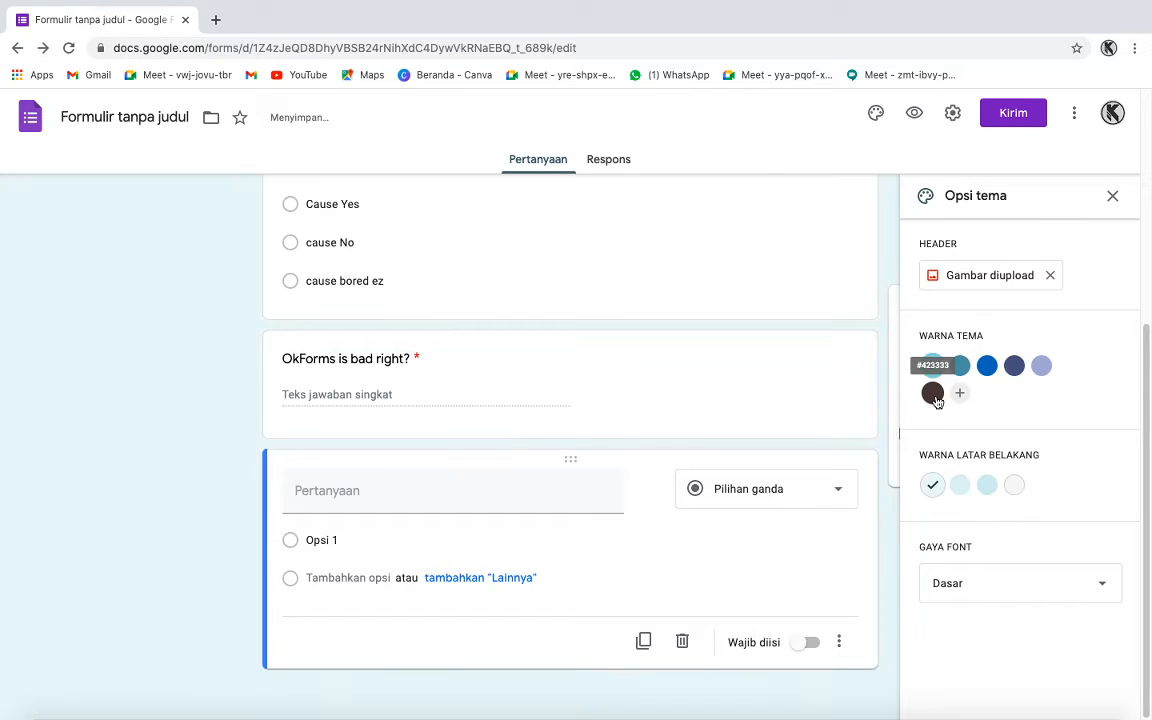
{"action": "left_click", "coordinate": [933, 394]}
{"action": "scroll", "coordinate": [1111, 334], "scroll_direction": "up", "scroll_amount": 2}
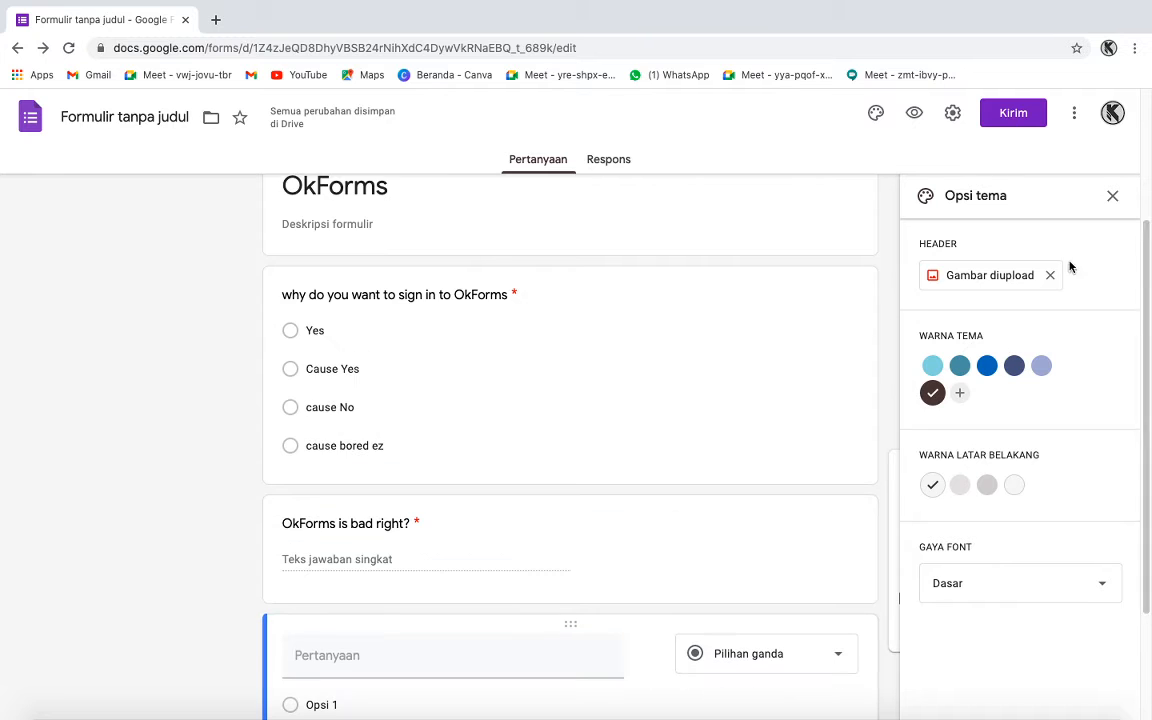
Set the form's font style to Formal and close the theme options
{"action": "left_click", "coordinate": [1049, 584]}
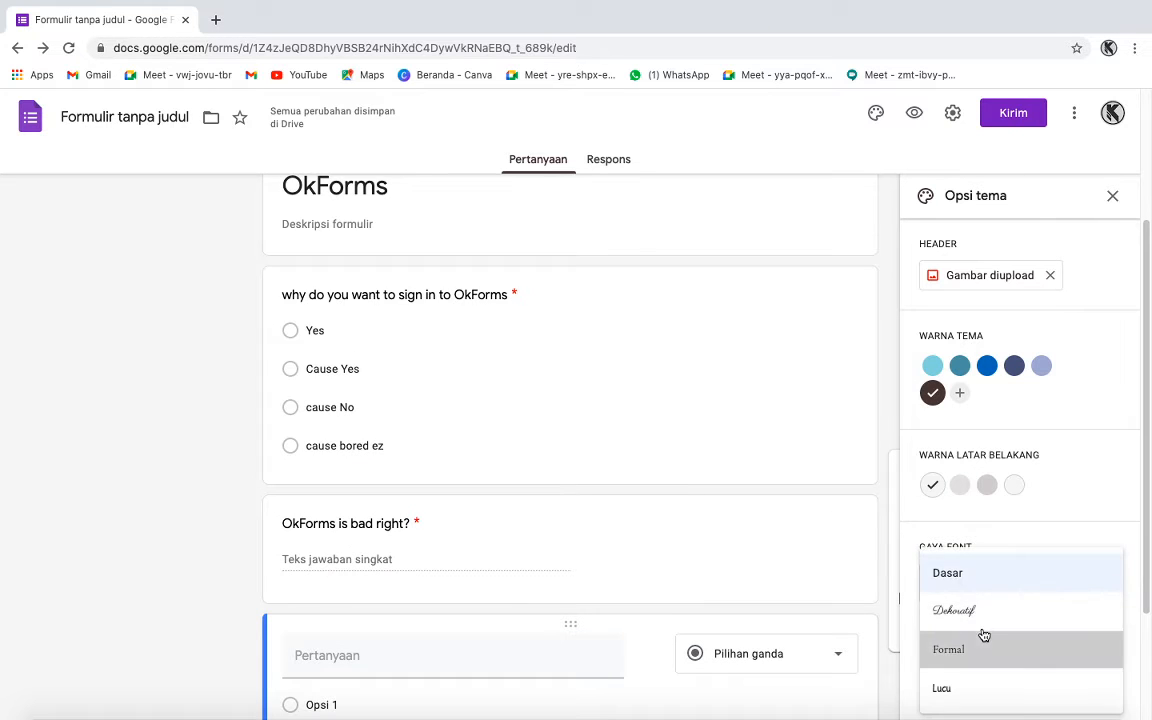
{"action": "left_click", "coordinate": [981, 636]}
{"action": "scroll", "coordinate": [686, 358], "scroll_direction": "up", "scroll_amount": 2}
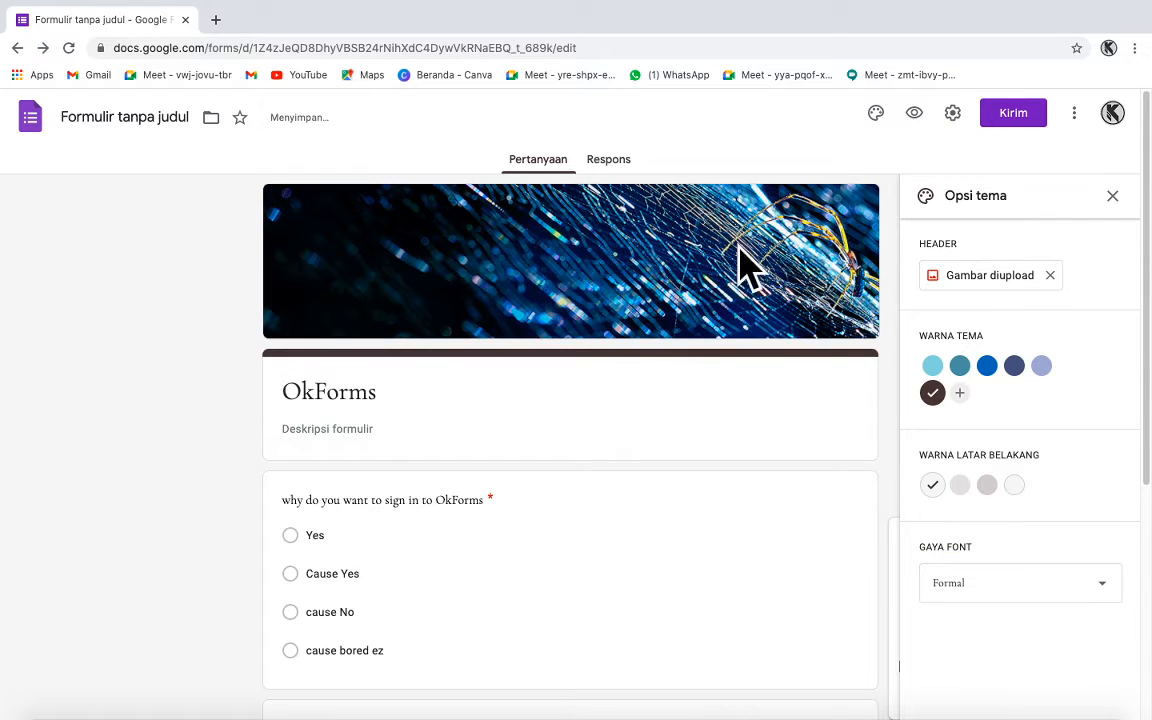
{"action": "left_click", "coordinate": [1111, 196]}
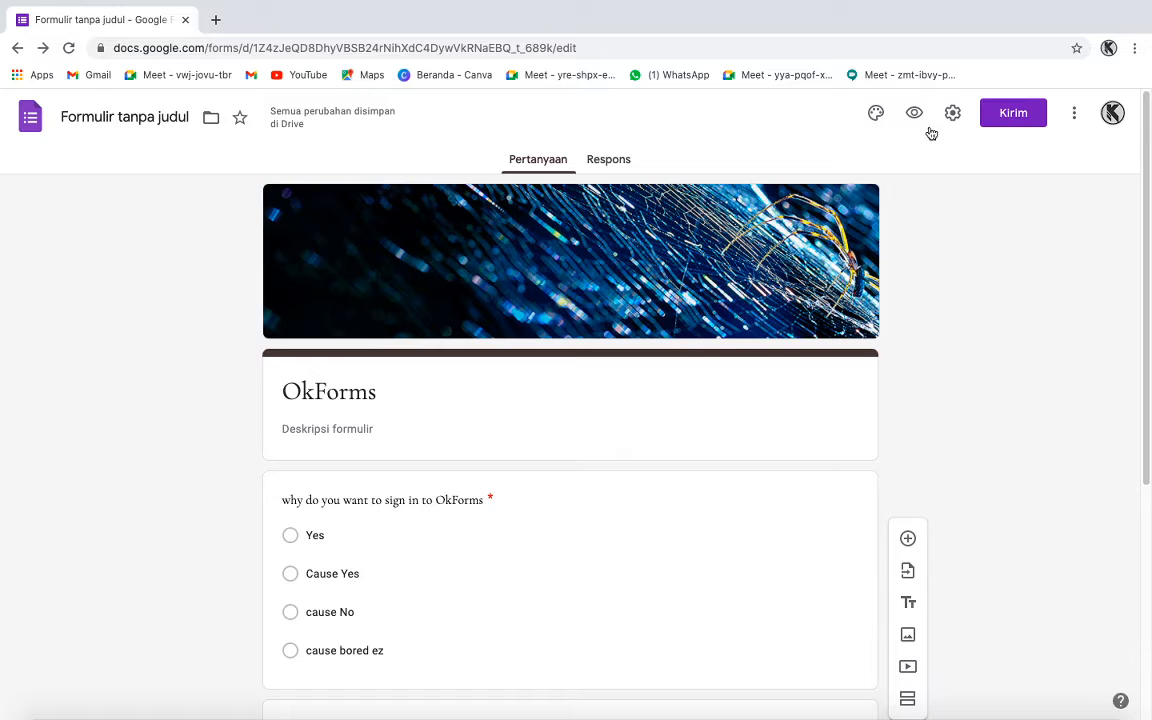
Preview the form and test the answers of the first question, ending on Cause Yes
{"action": "left_click", "coordinate": [914, 115]}
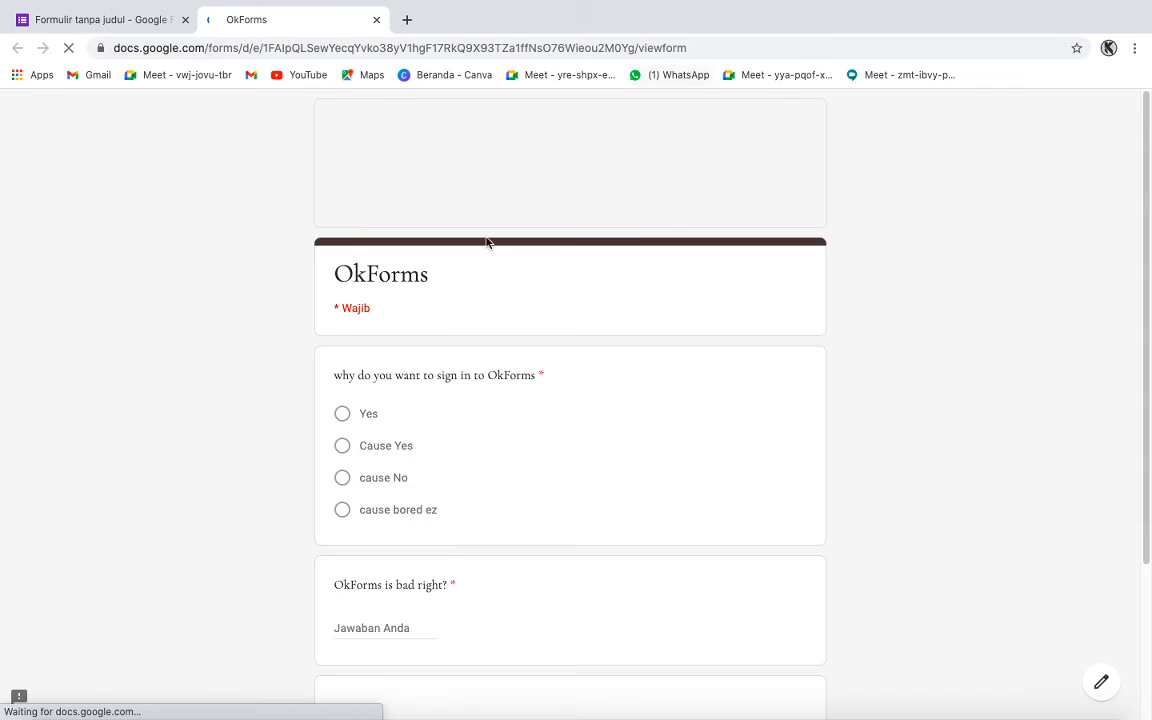
{"action": "scroll", "coordinate": [403, 352], "scroll_direction": "down", "scroll_amount": 3}
{"action": "left_click", "coordinate": [342, 211]}
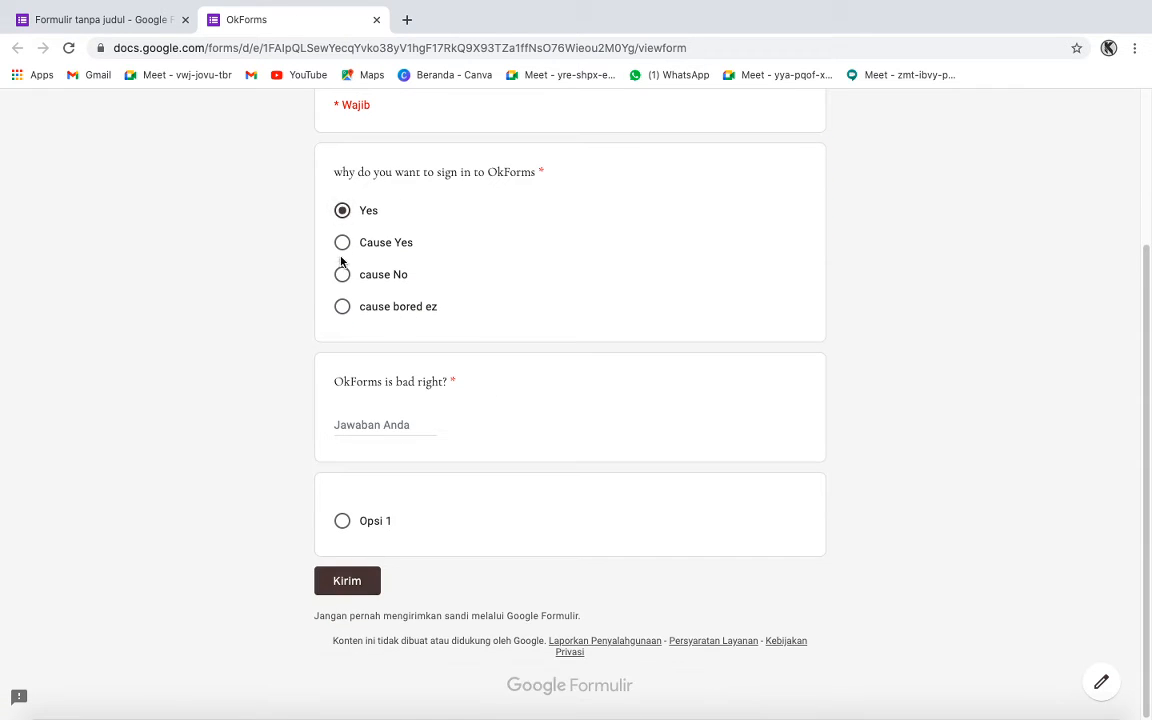
{"action": "left_click", "coordinate": [342, 273]}
{"action": "left_click", "coordinate": [342, 243]}
Enter the test answer "Yes but actually No ez ajajajajaja" for the question "OkForms is bad right?" in the preview
{"action": "left_click", "coordinate": [394, 434]}
{"action": "type", "text": "Yes but actu"}
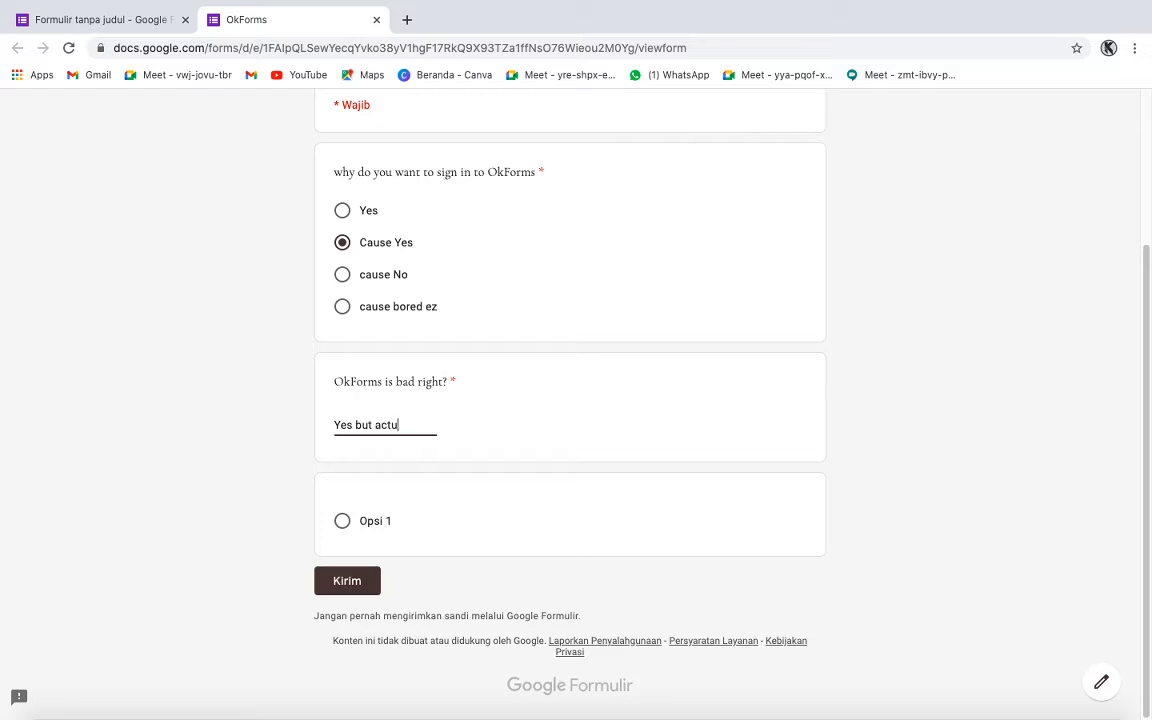
{"action": "type", "text": "ally No ez"}
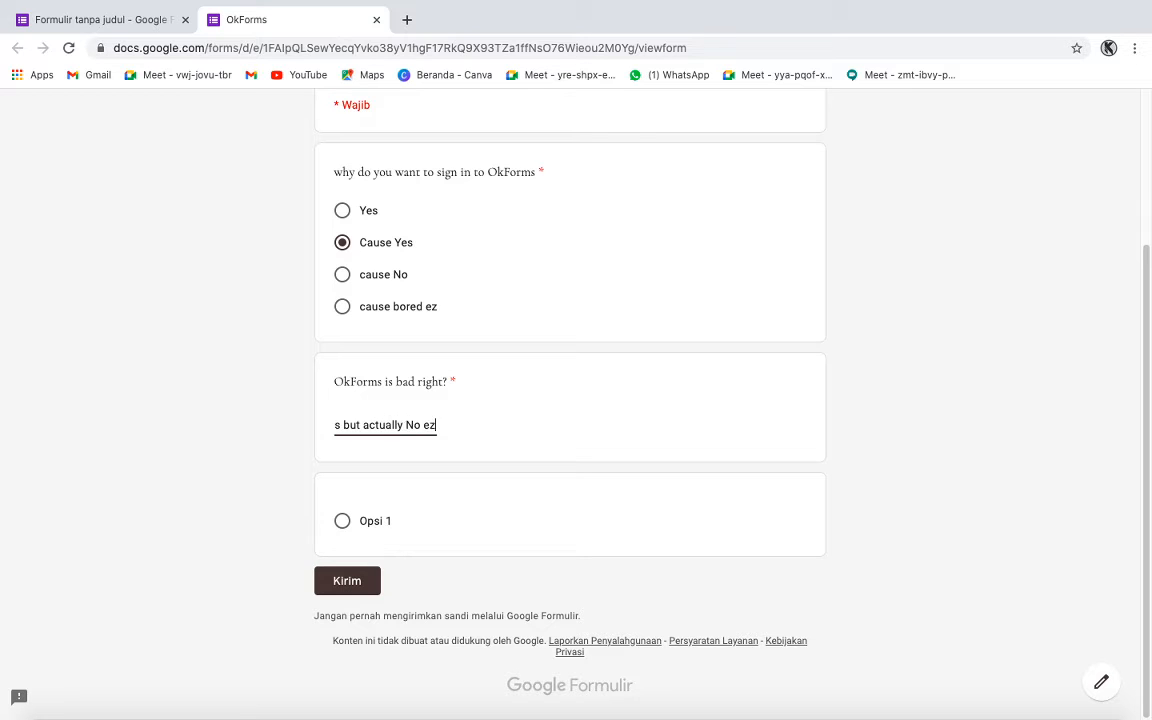
{"action": "type", "text": "a"}
{"action": "key", "text": "BackSpace"}
{"action": "key", "text": "BackSpace"}
{"action": "type", "text": "ajaja"}
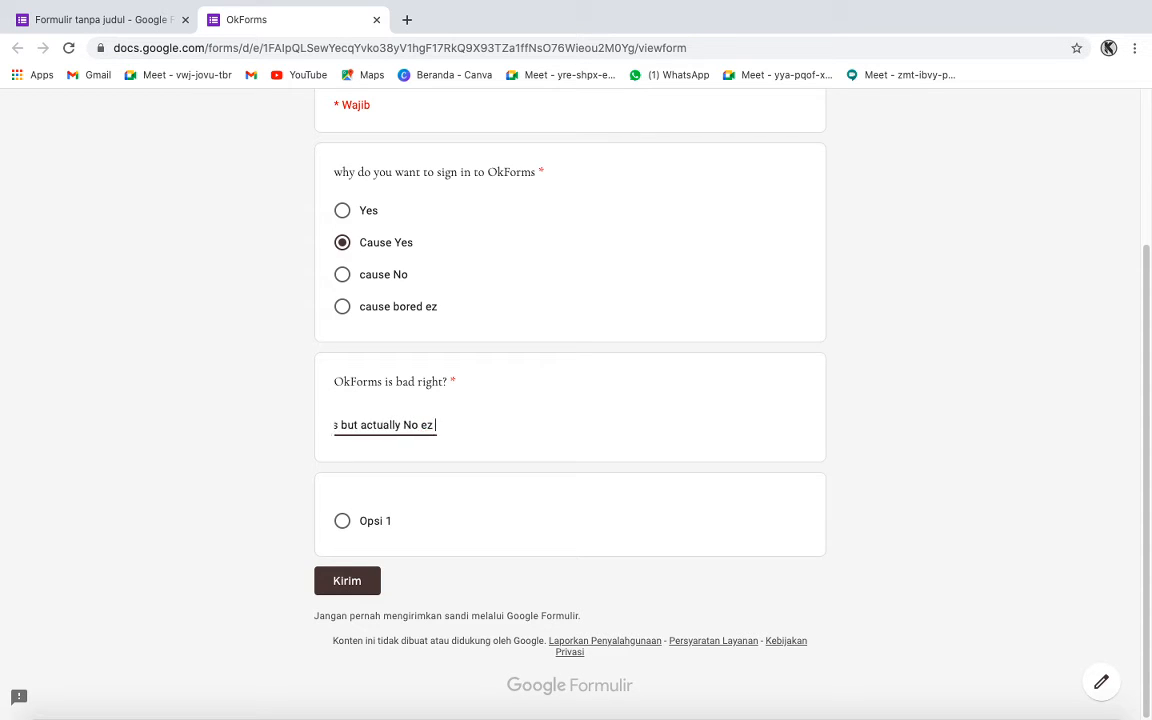
{"action": "type", "text": "jajaja"}
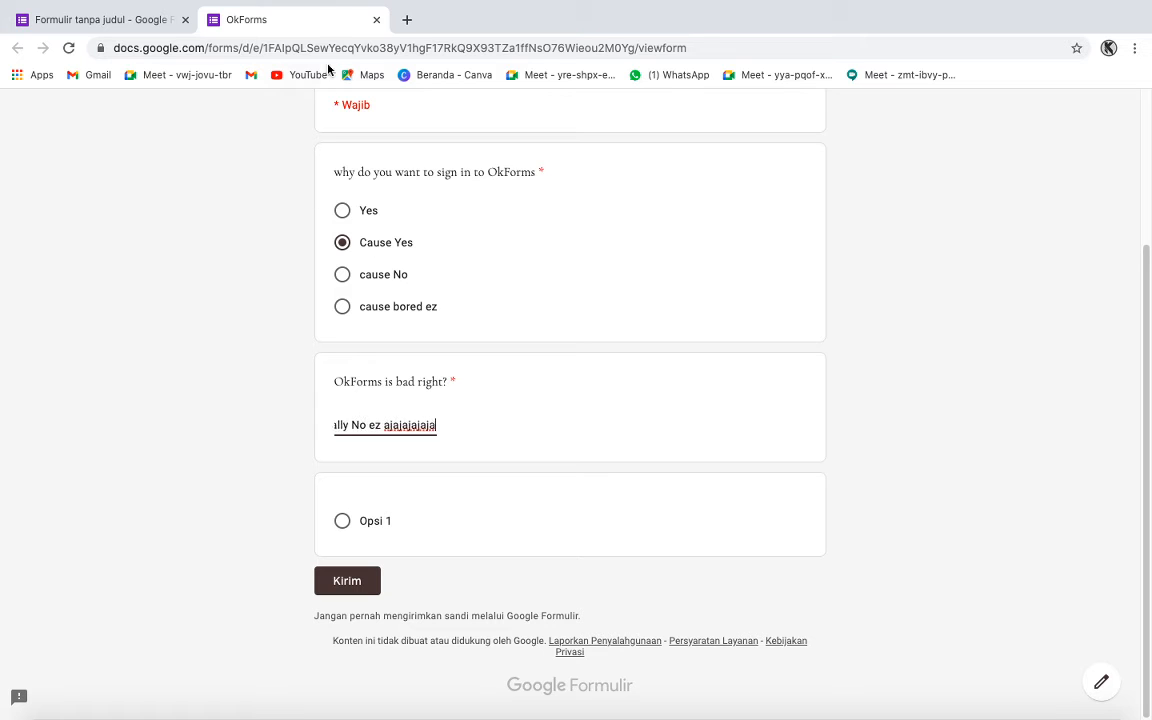
Leave the preview without submitting the test answers, and look over the form in the editor
{"action": "left_click", "coordinate": [376, 20]}
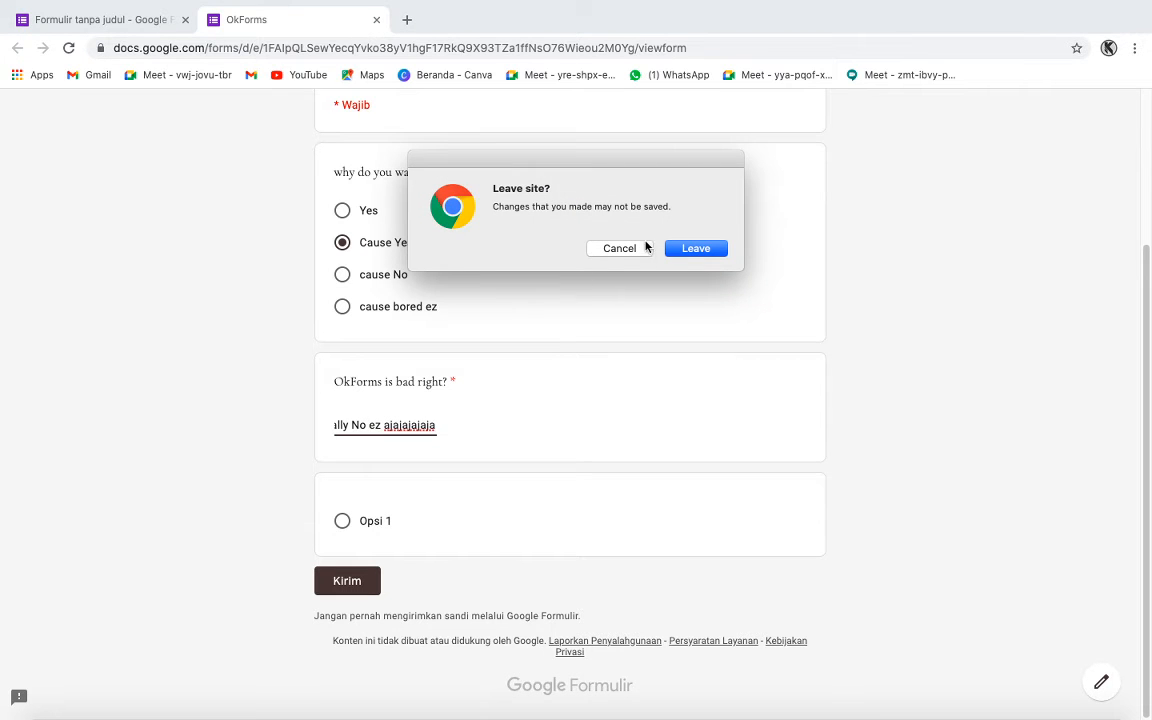
{"action": "left_click", "coordinate": [690, 248]}
{"action": "scroll", "coordinate": [437, 419], "scroll_direction": "down", "scroll_amount": 4}
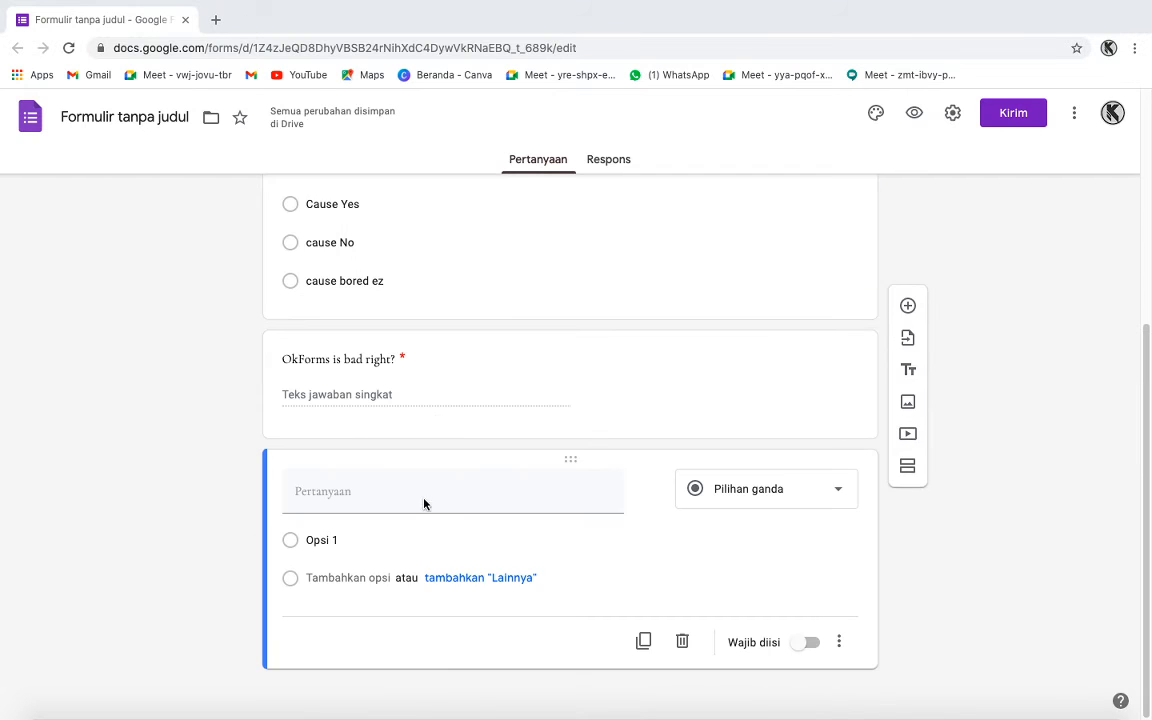
{"action": "scroll", "coordinate": [837, 551], "scroll_direction": "up", "scroll_amount": 4}
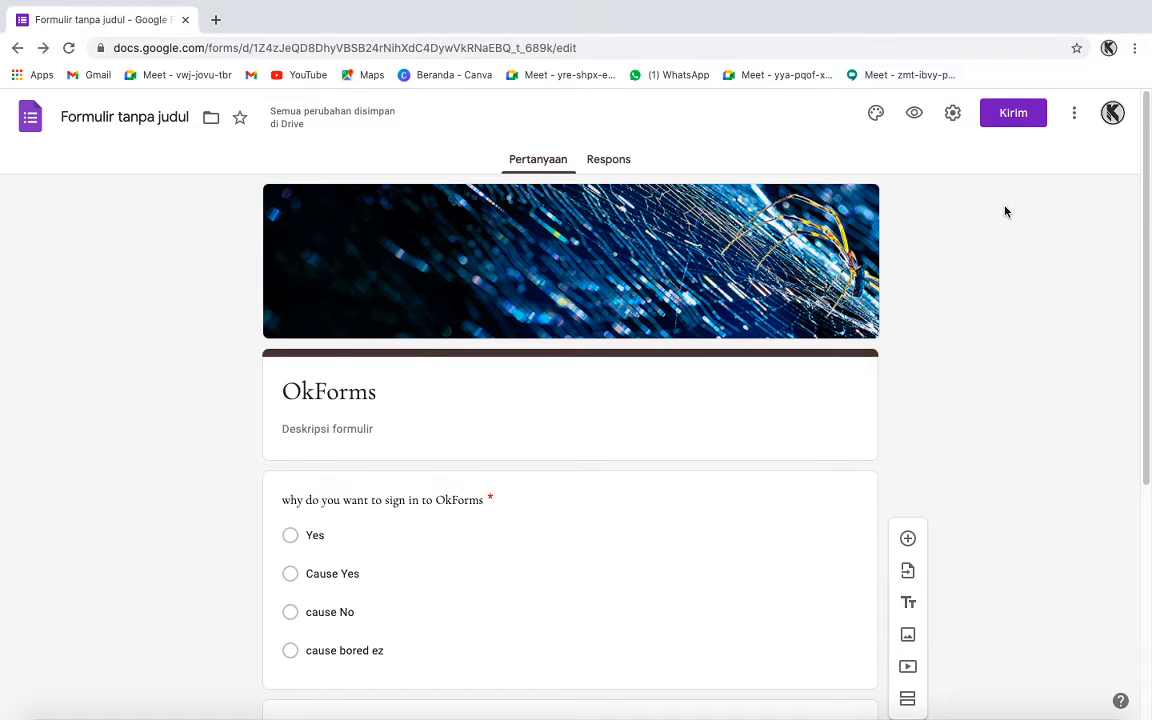
Add a new section after the blank question and title it "Noob why you wanna join?"
{"action": "scroll", "coordinate": [930, 260], "scroll_direction": "down", "scroll_amount": 4}
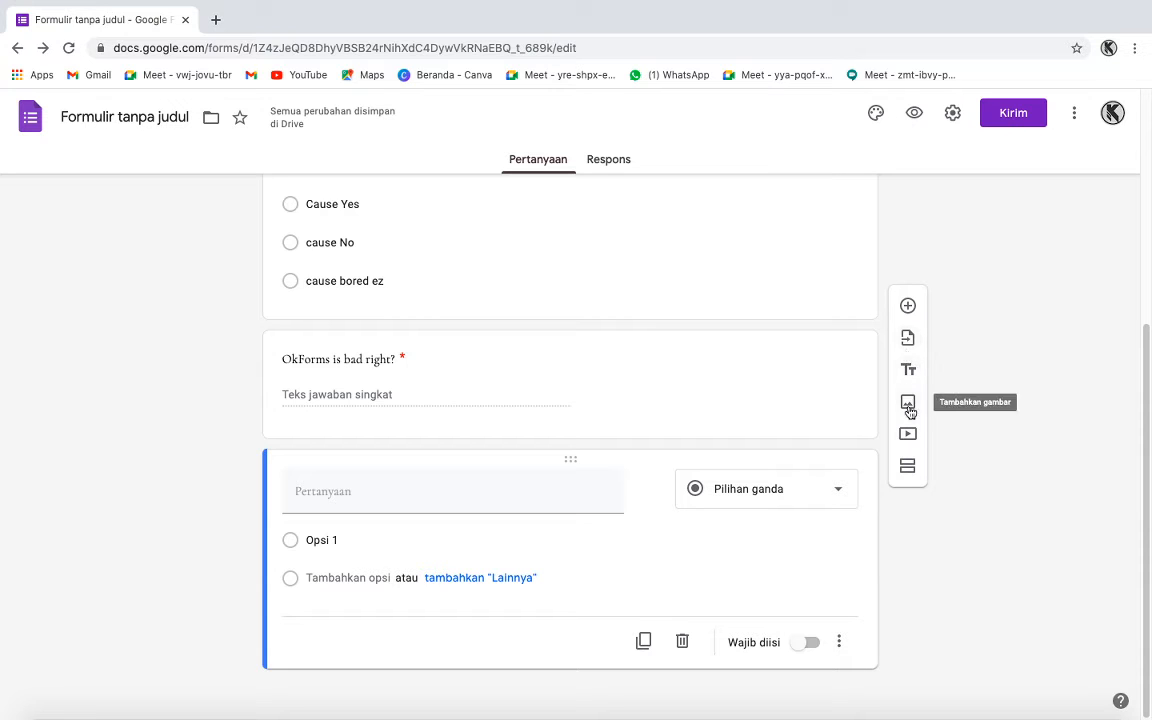
{"action": "left_click", "coordinate": [907, 470]}
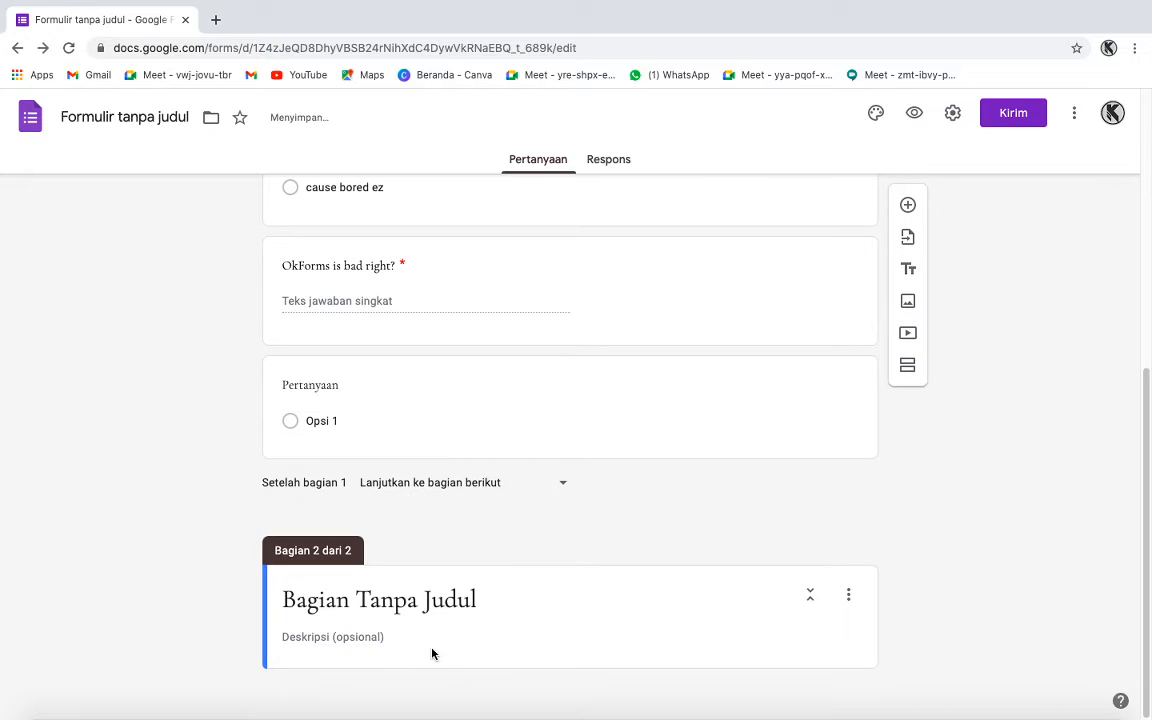
{"action": "left_click", "coordinate": [340, 598]}
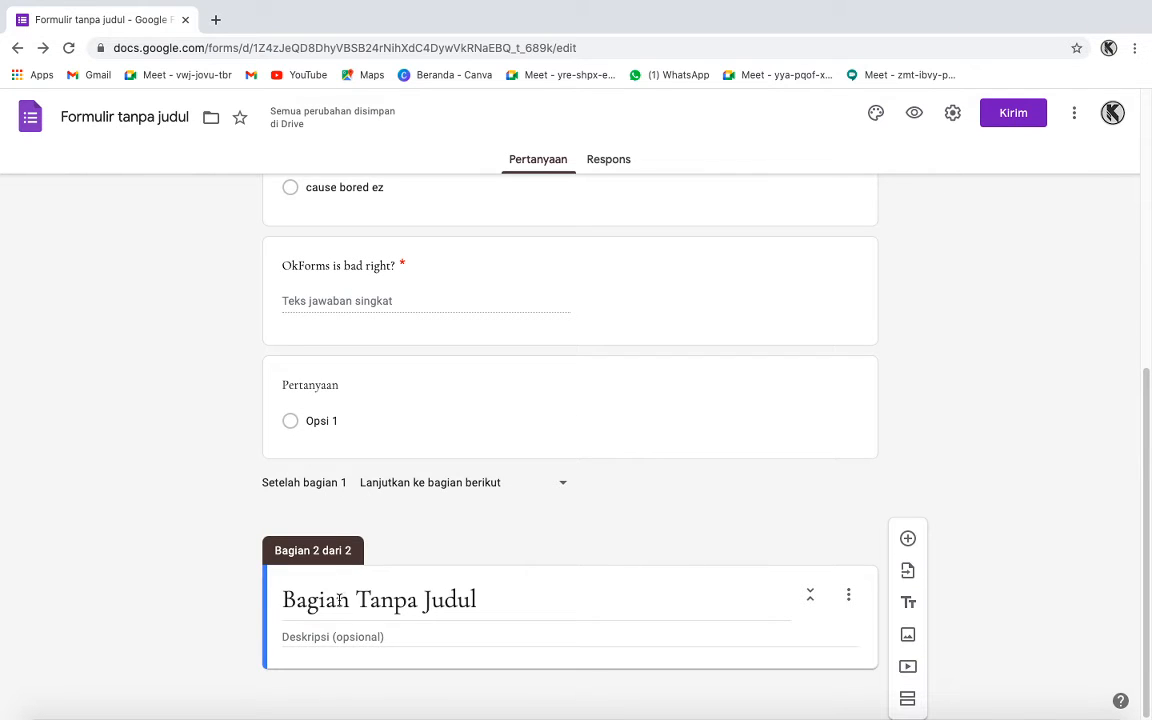
{"action": "triple_click", "coordinate": [340, 600]}
{"action": "key", "text": "BackSpace"}
{"action": "type", "text": "Noob"}
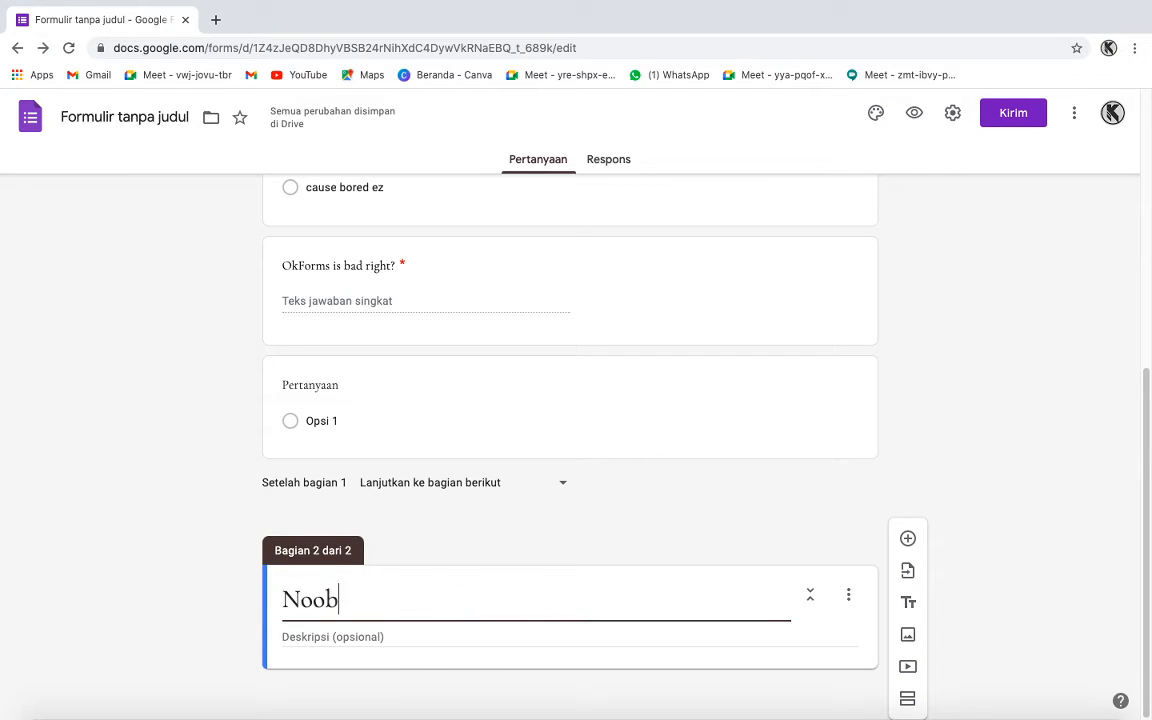
{"action": "type", "text": " why you w"}
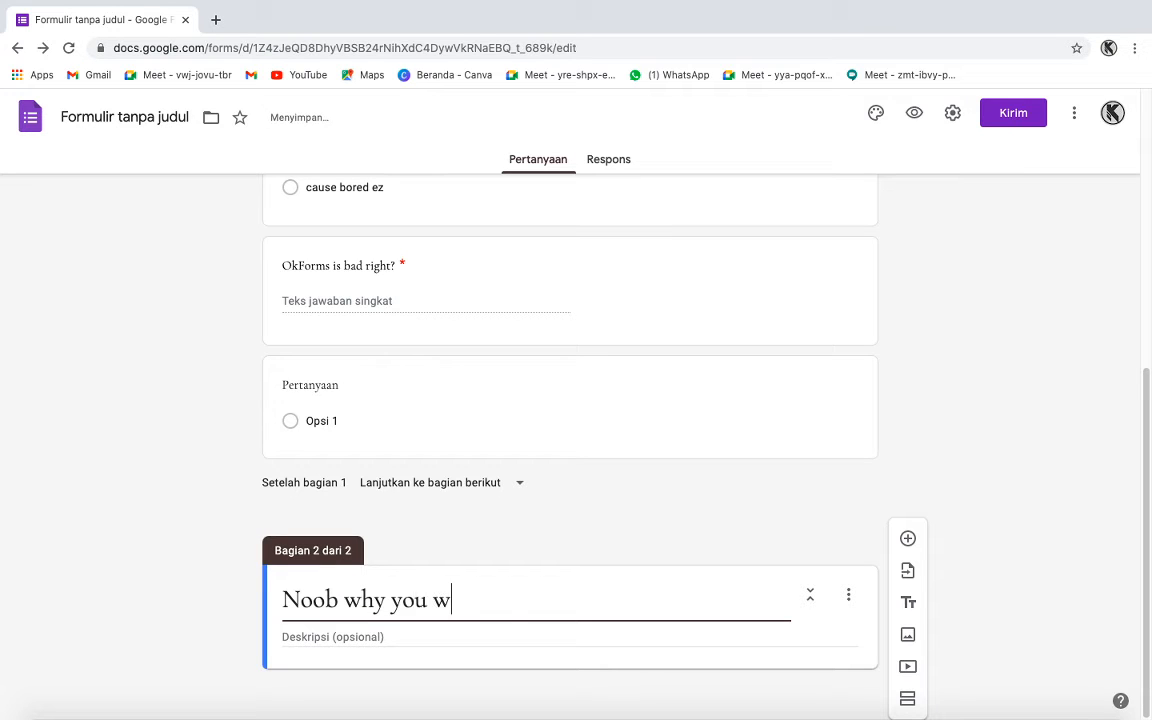
{"action": "type", "text": "anna join"}
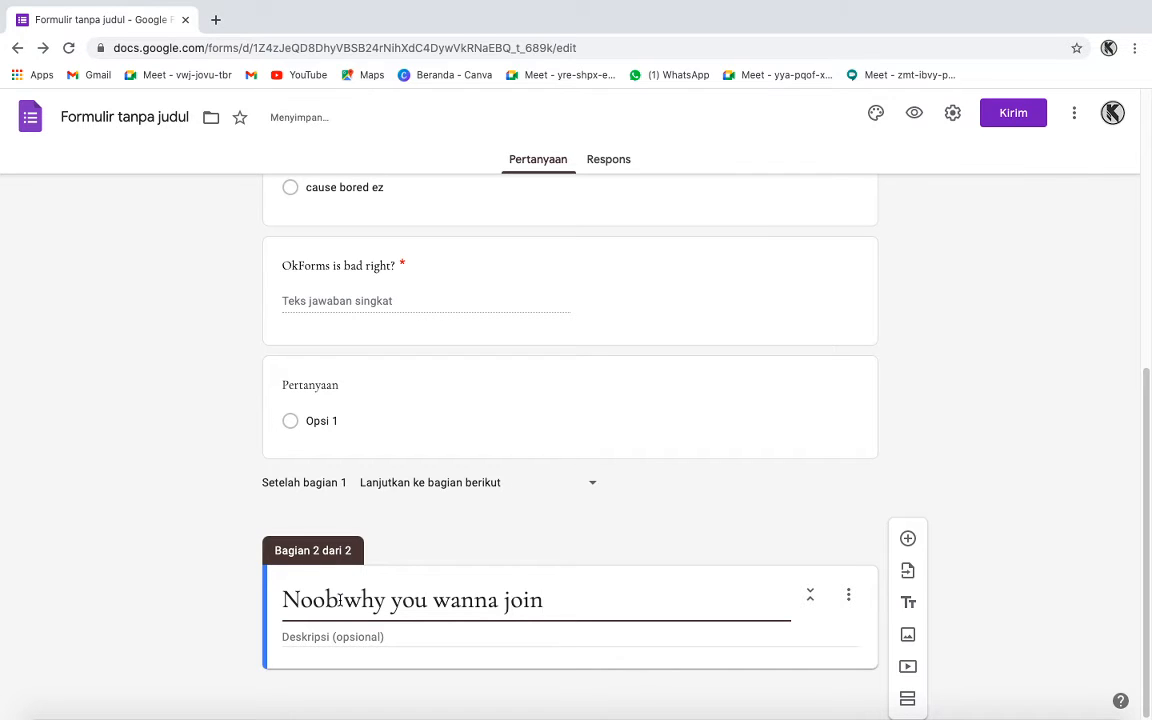
{"action": "type", "text": "?"}
Enter "you need to answer or else instant decline" as the new section's description
{"action": "left_click", "coordinate": [312, 641]}
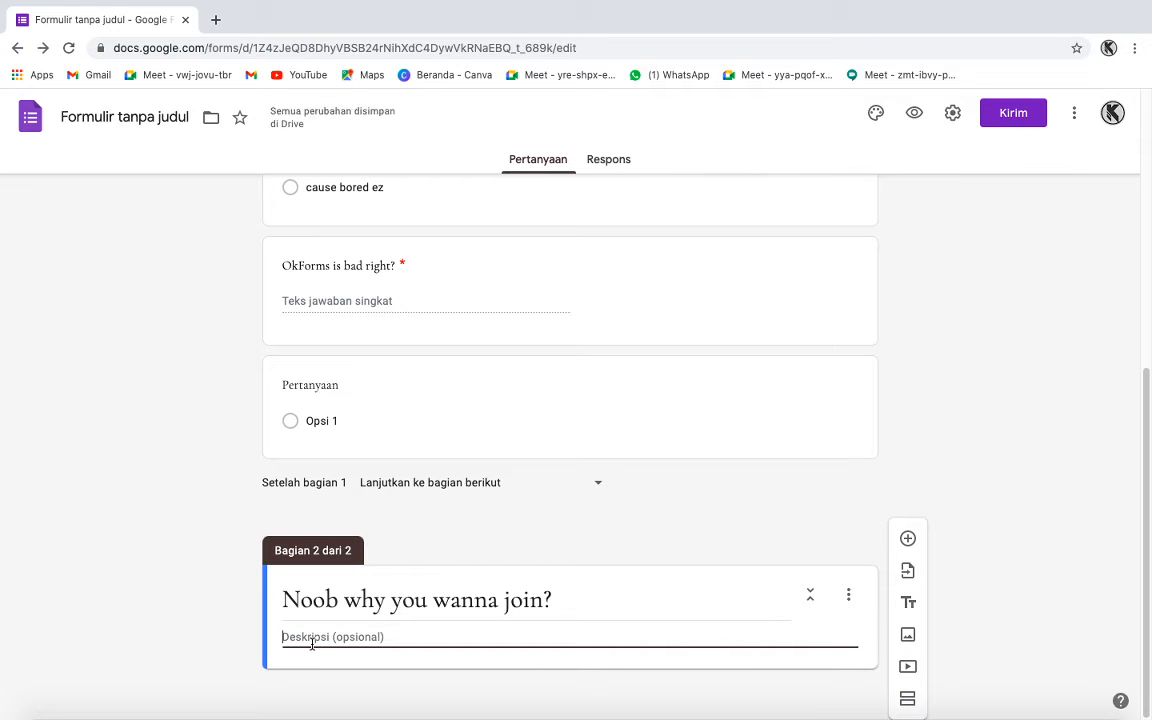
{"action": "type", "text": "h"}
{"action": "key", "text": "BackSpace"}
{"action": "type", "text": "y"}
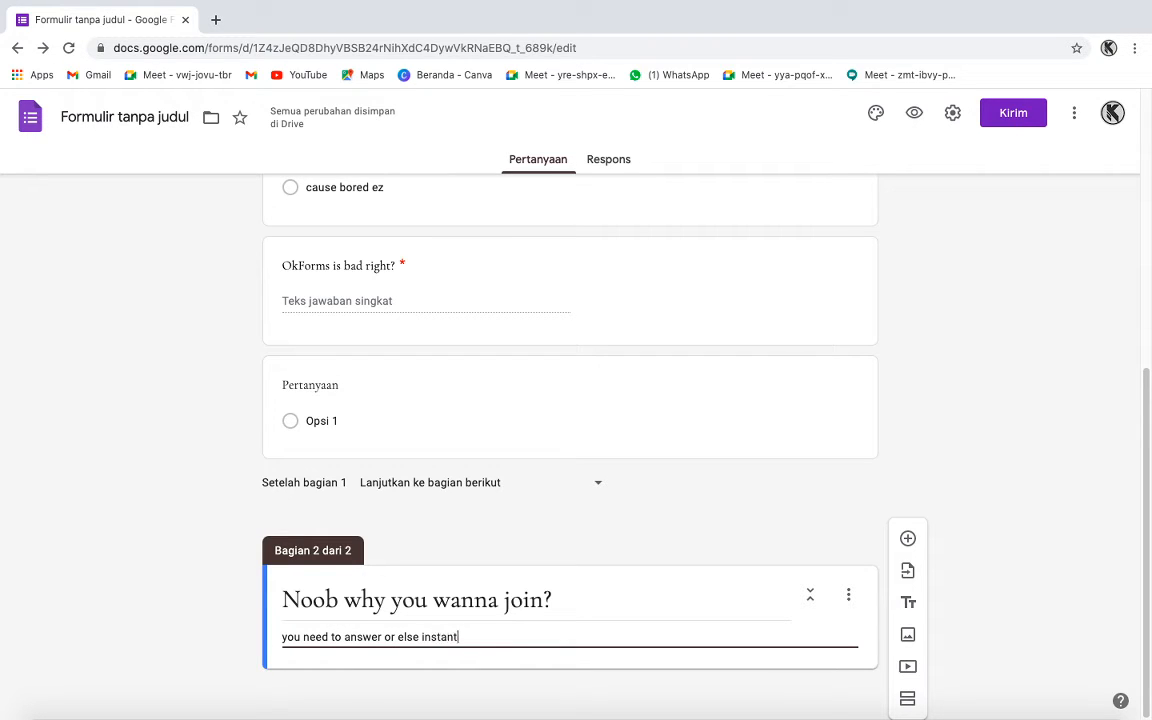
{"action": "type", "text": "ecline"}
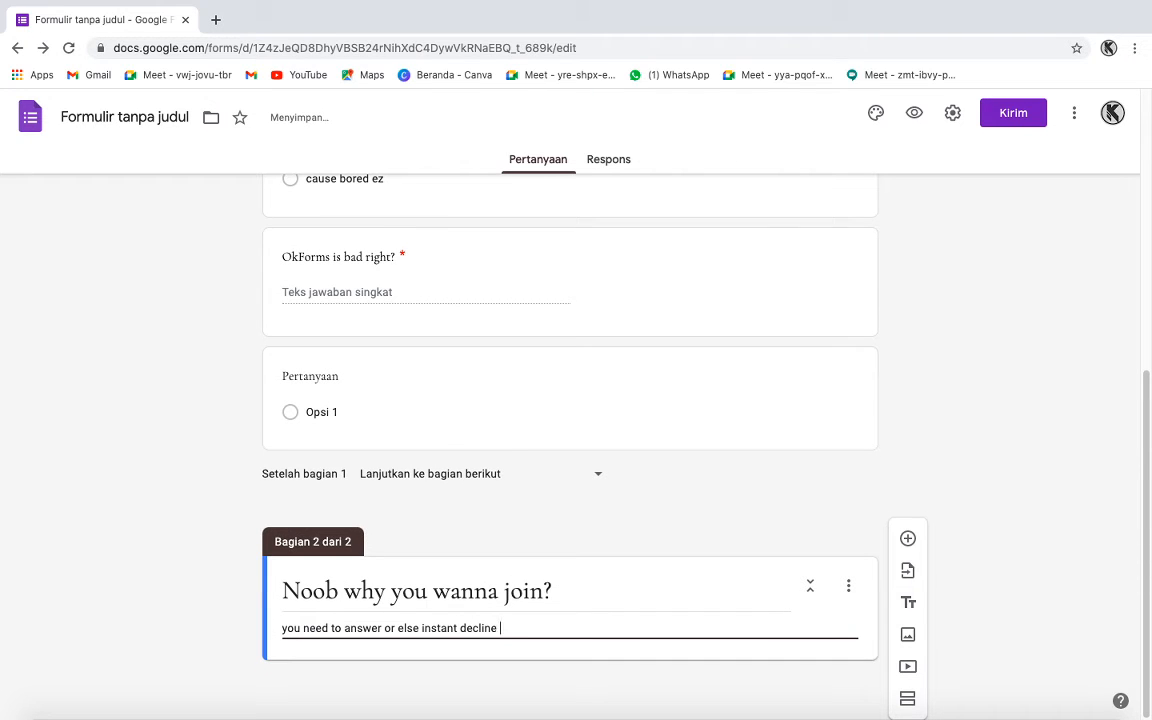
{"action": "left_click", "coordinate": [148, 468]}
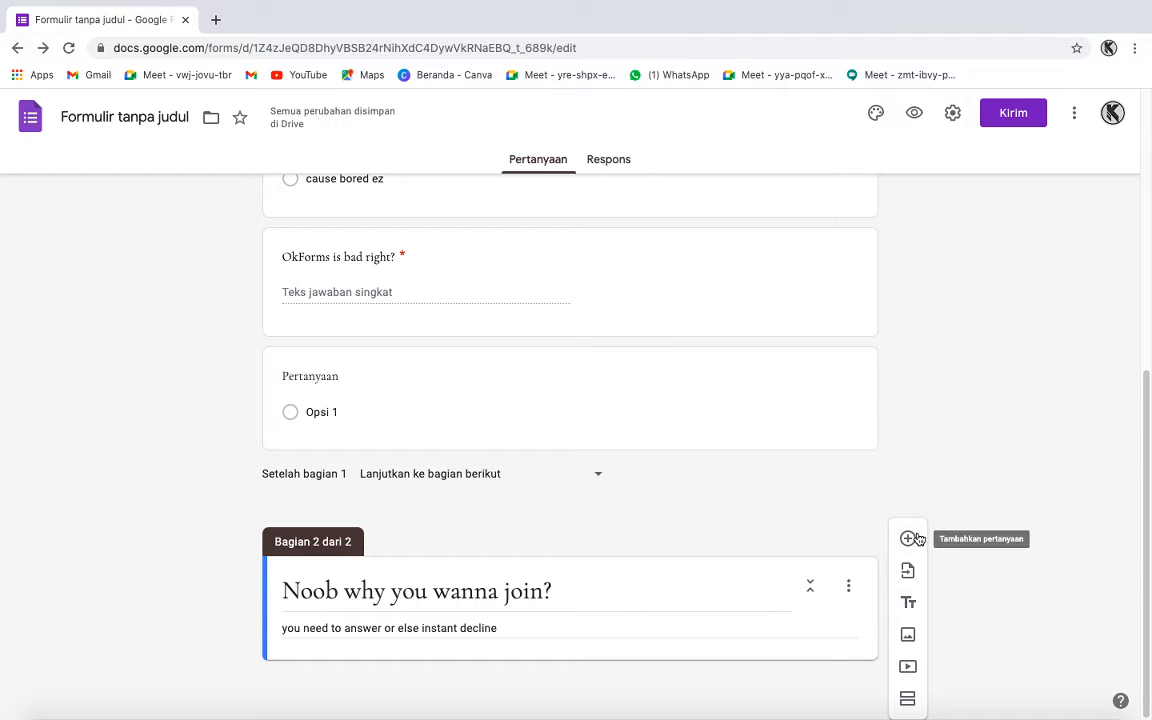
Add a required Paragraf question reading "haha noob why join?" to the second section
{"action": "left_click", "coordinate": [907, 538]}
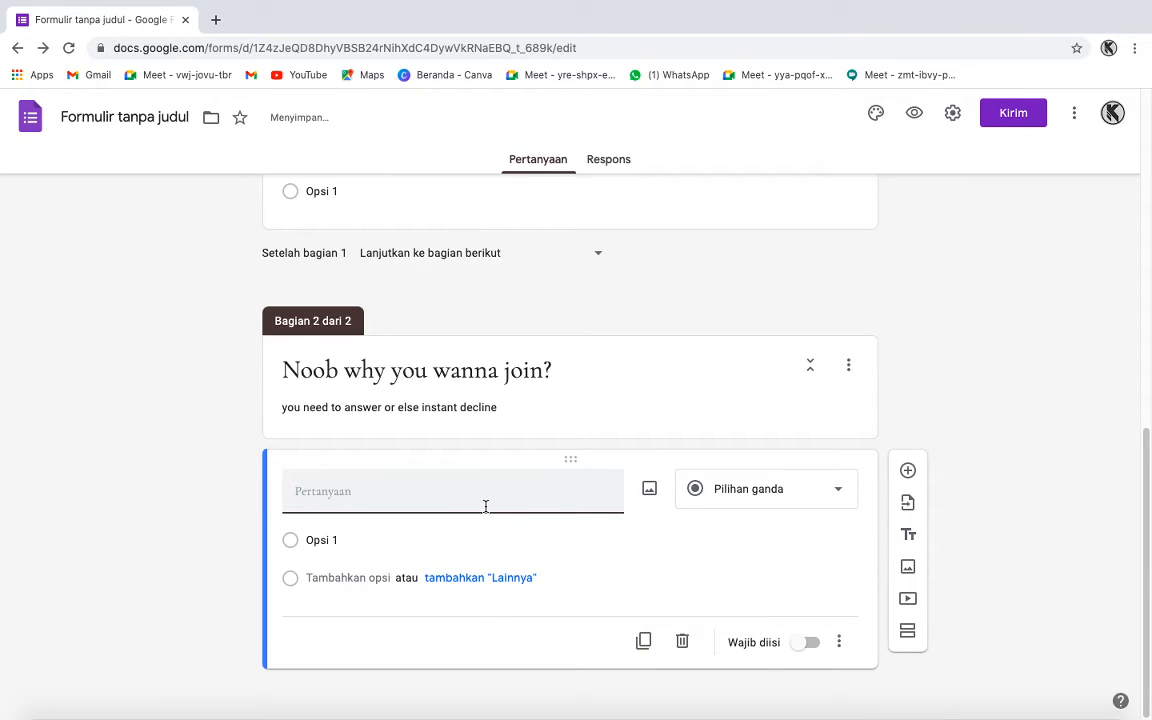
{"action": "type", "text": "haha t"}
{"action": "type", "text": "b why join?"}
{"action": "left_click", "coordinate": [776, 522]}
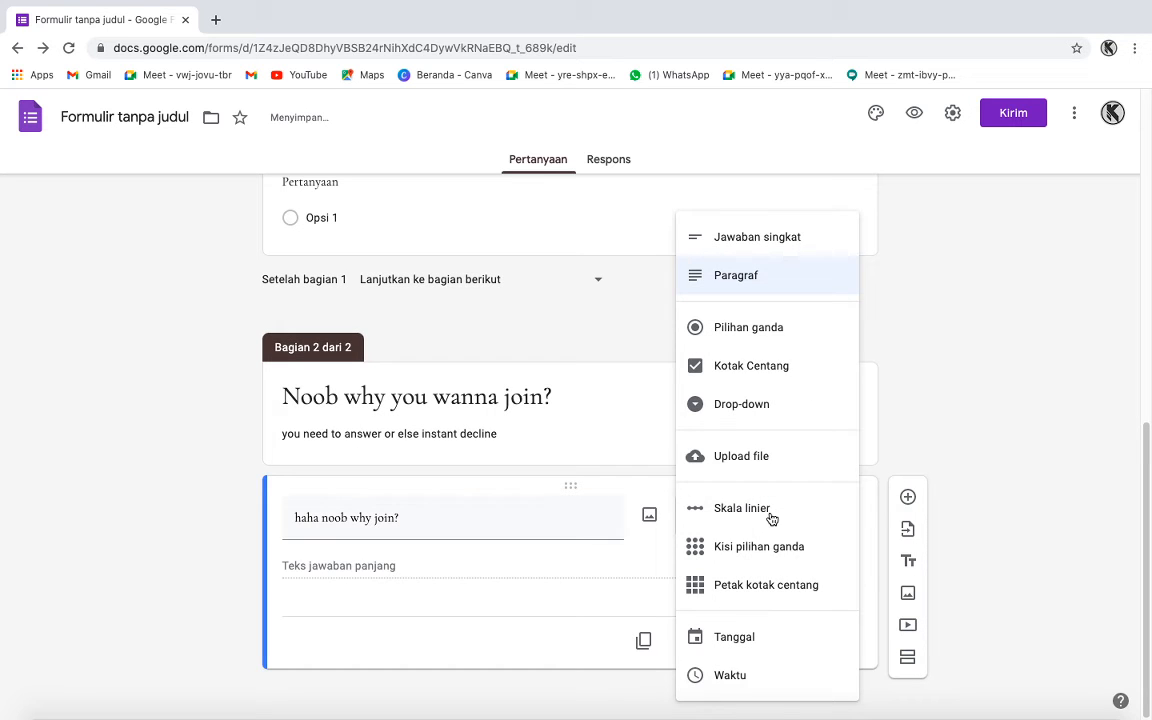
{"action": "left_click", "coordinate": [1134, 291]}
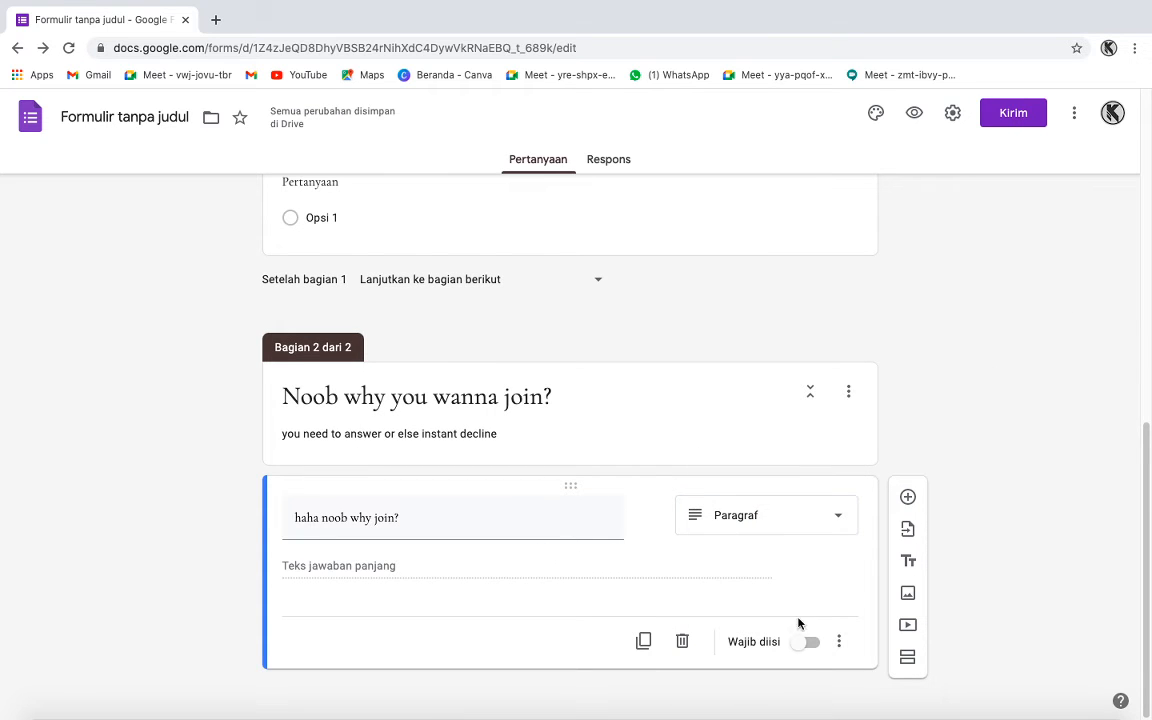
Make the blank multiple-choice question in the first section required, and open the question "OkForms is bad right?" for editing
{"action": "scroll", "coordinate": [658, 458], "scroll_direction": "up", "scroll_amount": 3}
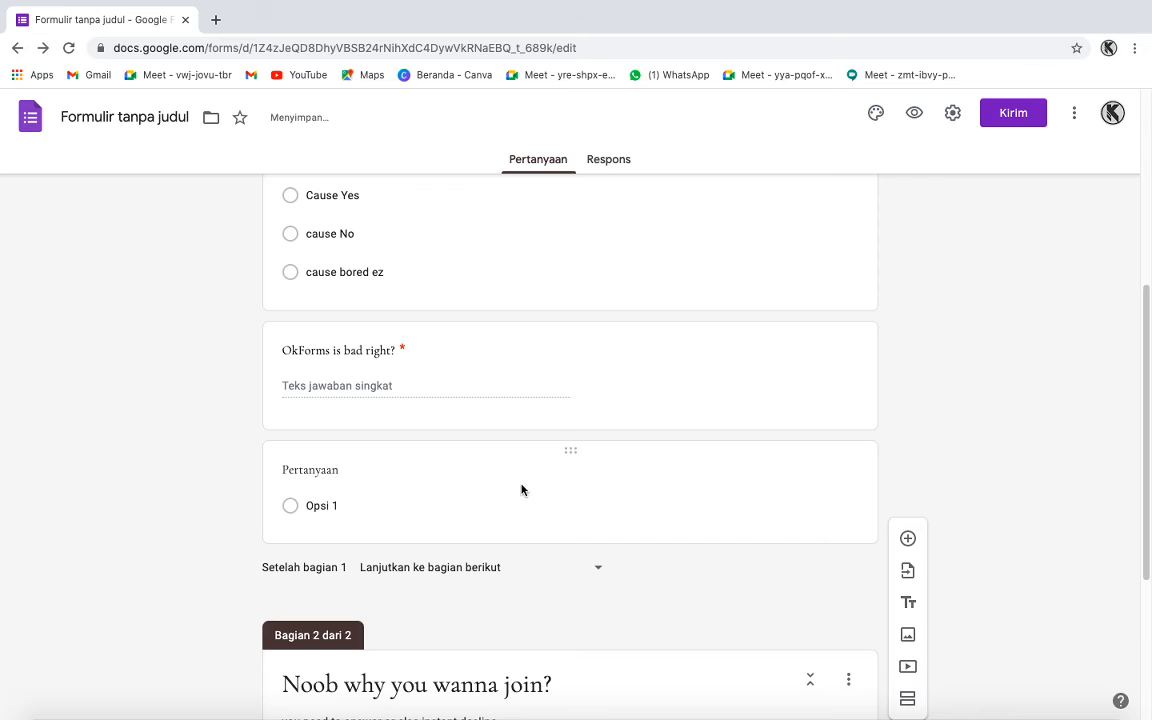
{"action": "left_click", "coordinate": [521, 490]}
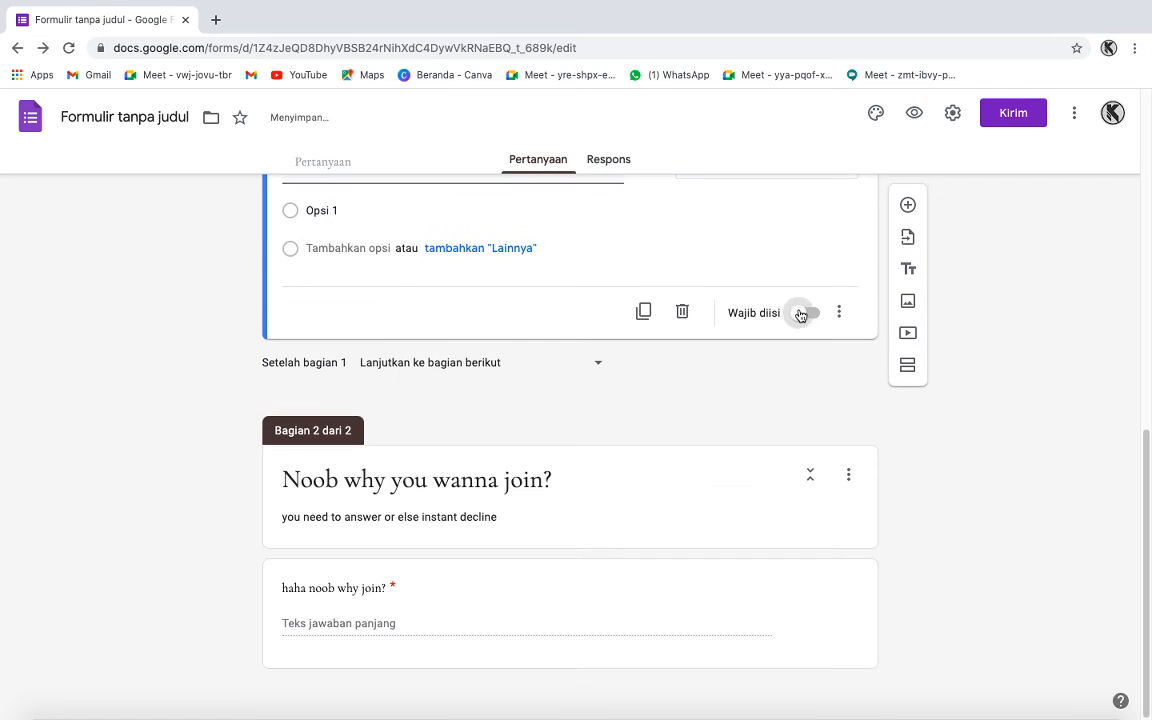
{"action": "left_click", "coordinate": [800, 315]}
{"action": "scroll", "coordinate": [697, 365], "scroll_direction": "up", "scroll_amount": 5}
{"action": "left_click", "coordinate": [728, 524]}
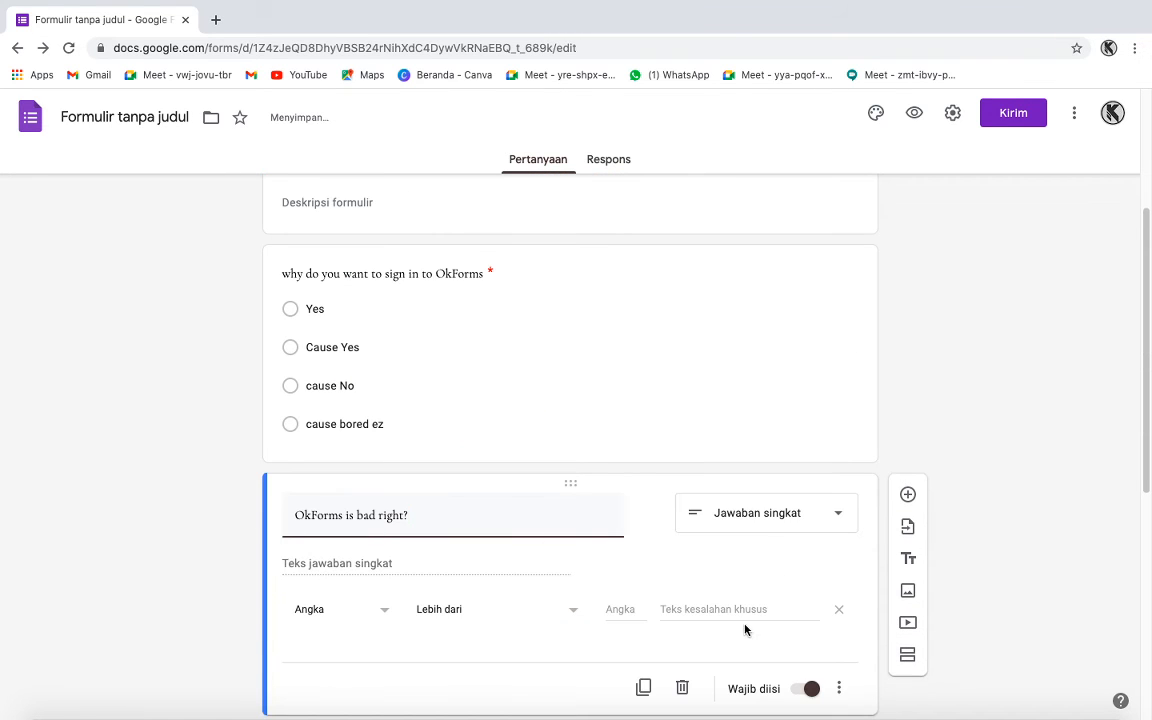
Look over both sections of the form and open its responses overview
{"action": "scroll", "coordinate": [640, 298], "scroll_direction": "down", "scroll_amount": 5}
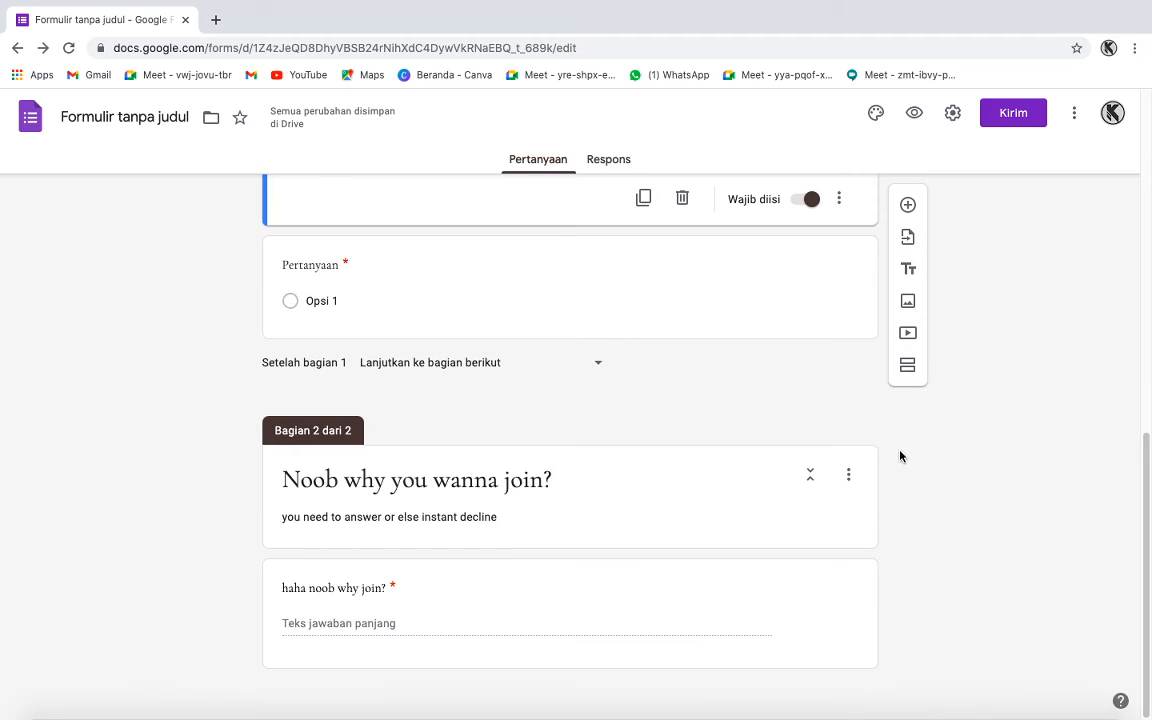
{"action": "scroll", "coordinate": [812, 347], "scroll_direction": "up", "scroll_amount": 8}
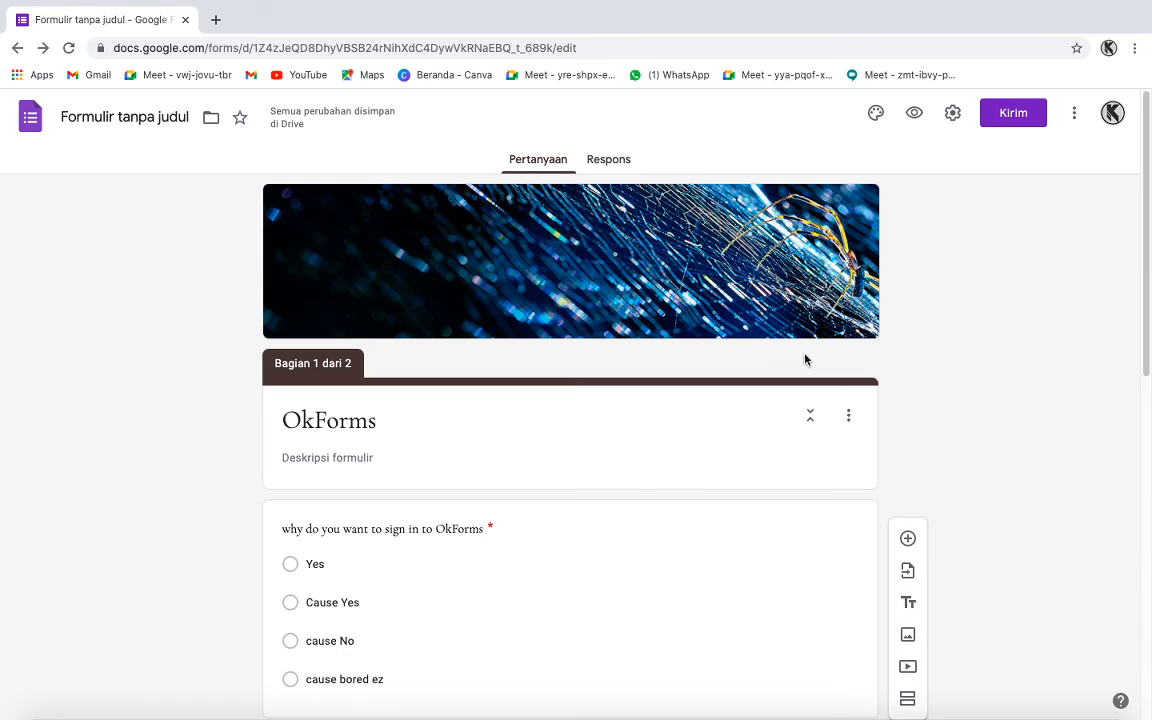
{"action": "left_click", "coordinate": [610, 158]}
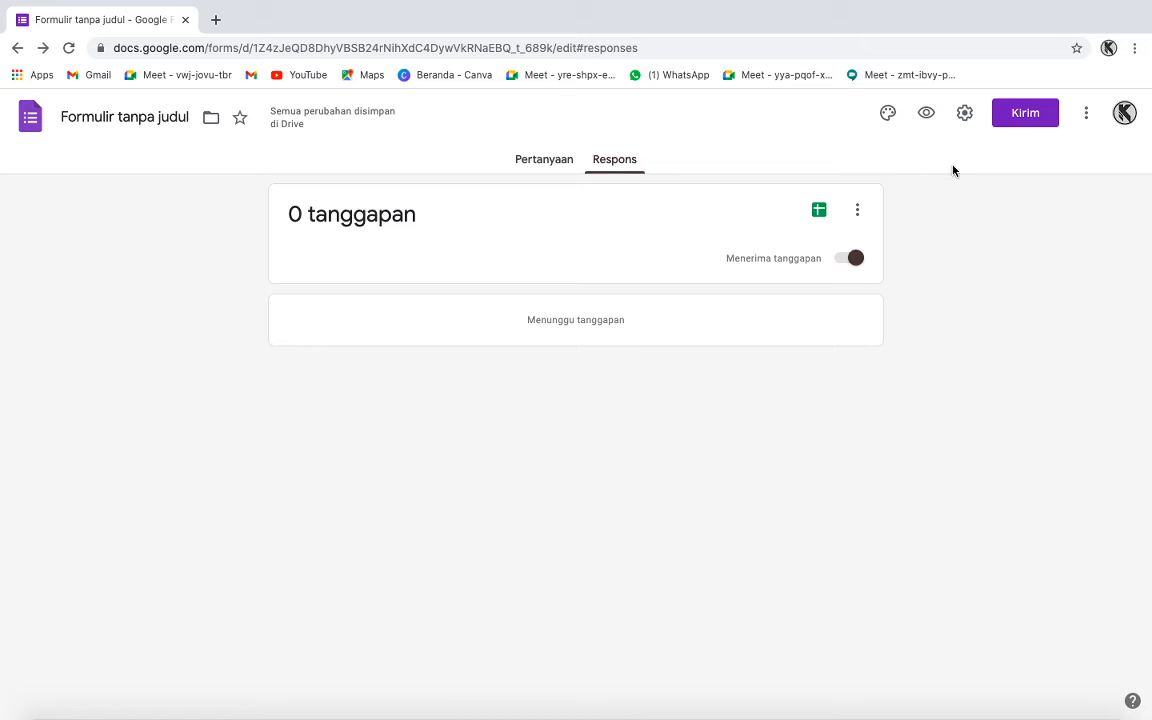
Generate a shortened link for sharing the form, copy it and close the sharing dialog
{"action": "left_click", "coordinate": [1018, 119]}
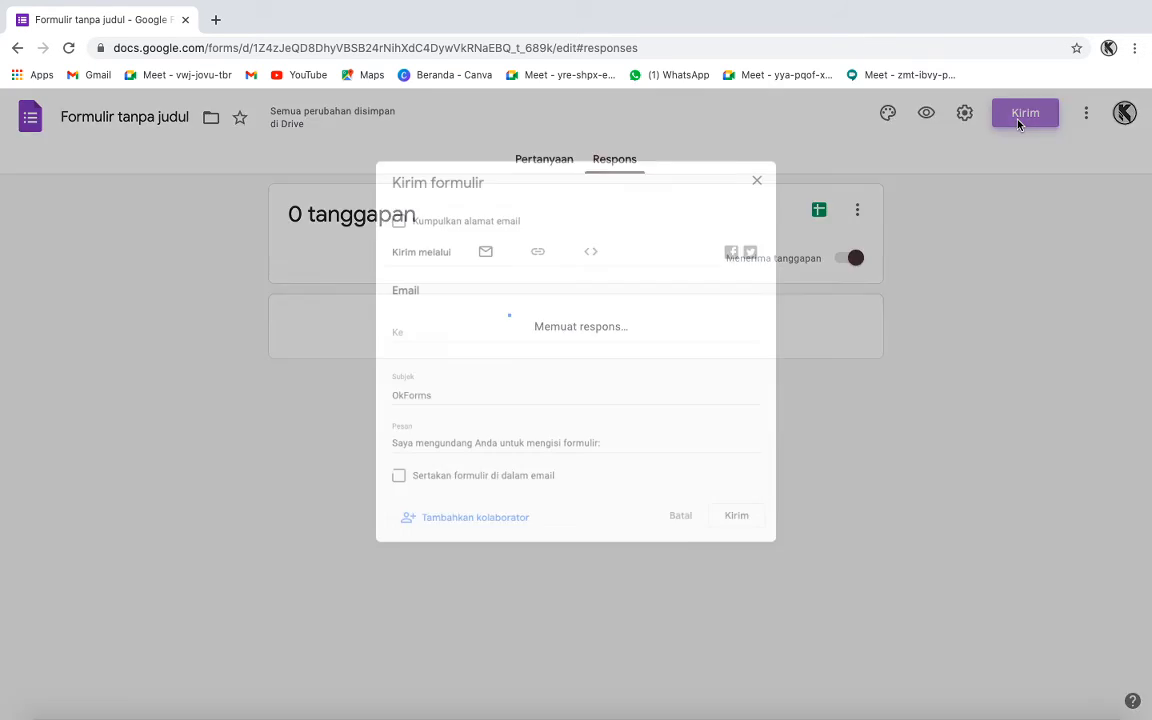
{"action": "left_click", "coordinate": [363, 323]}
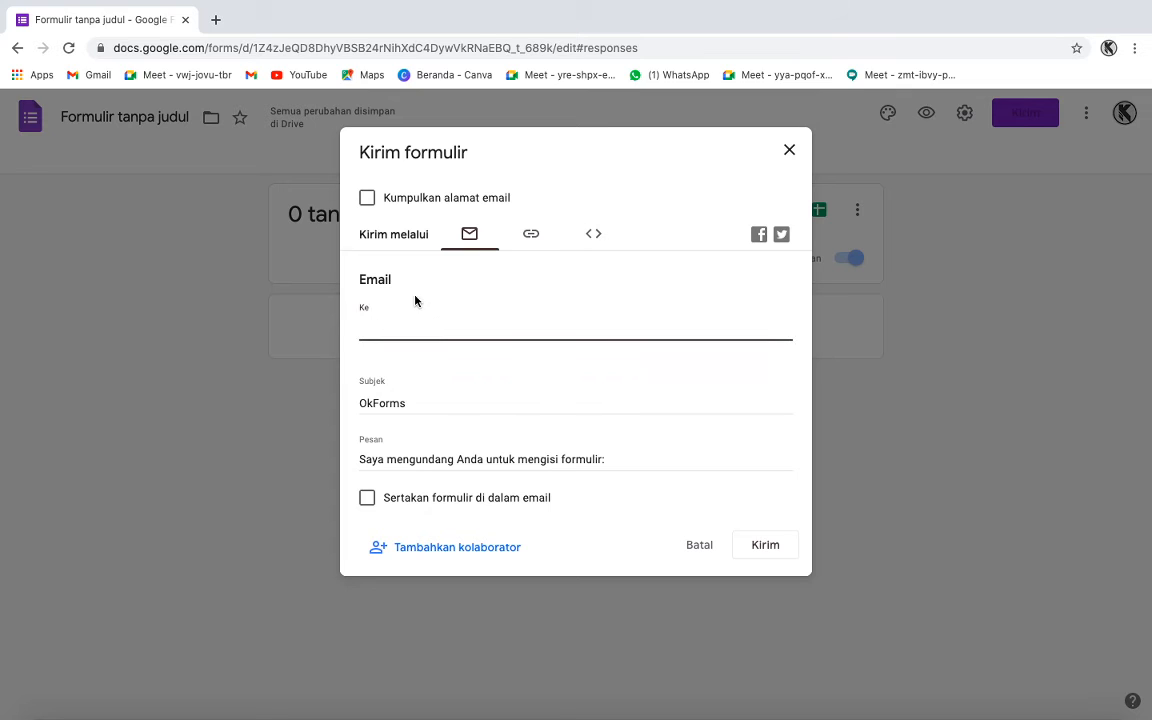
{"action": "left_click", "coordinate": [515, 244]}
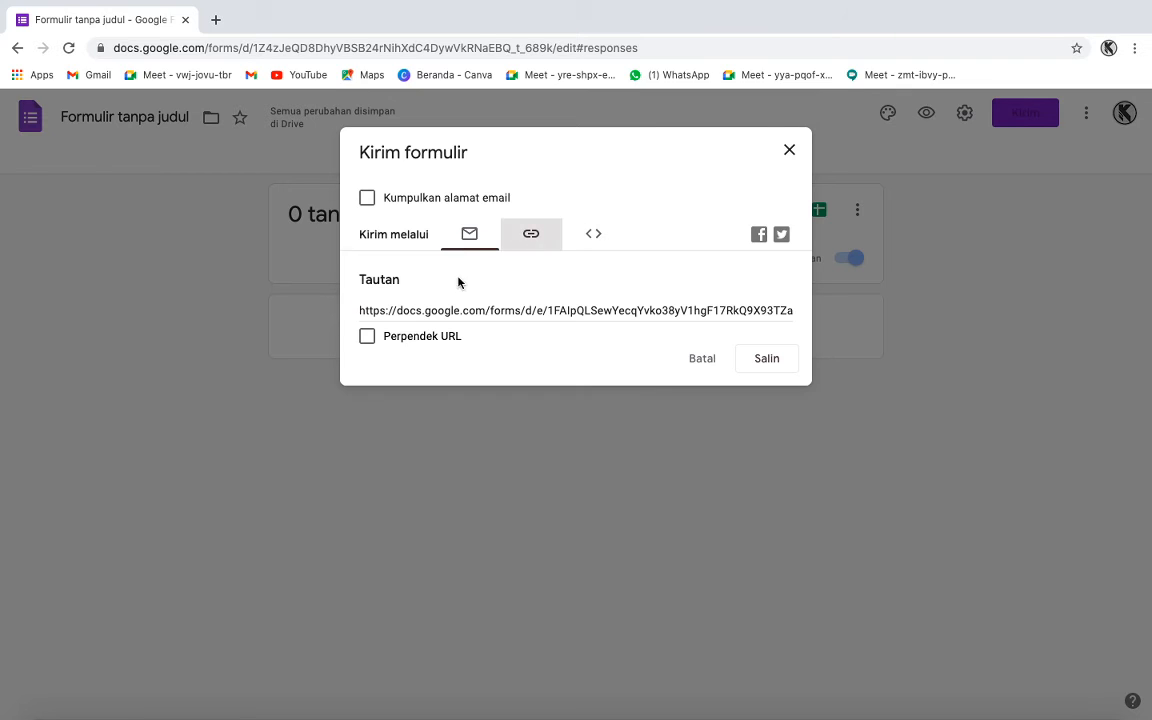
{"action": "left_click", "coordinate": [372, 338]}
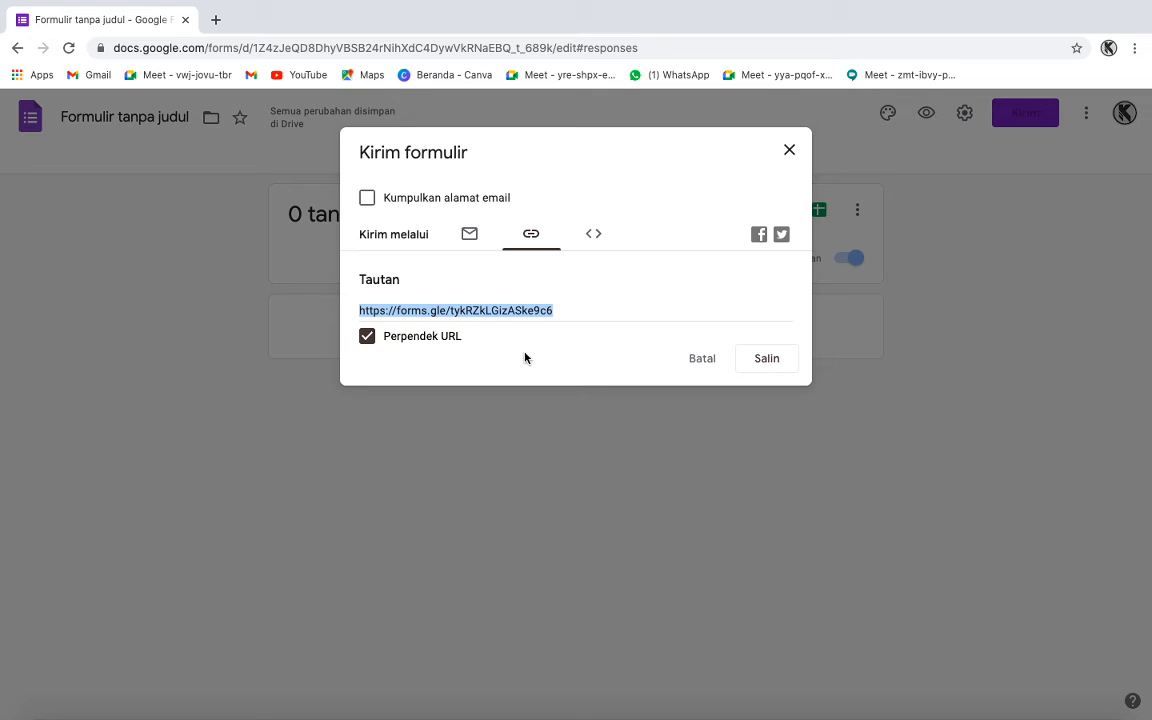
{"action": "left_click", "coordinate": [746, 368]}
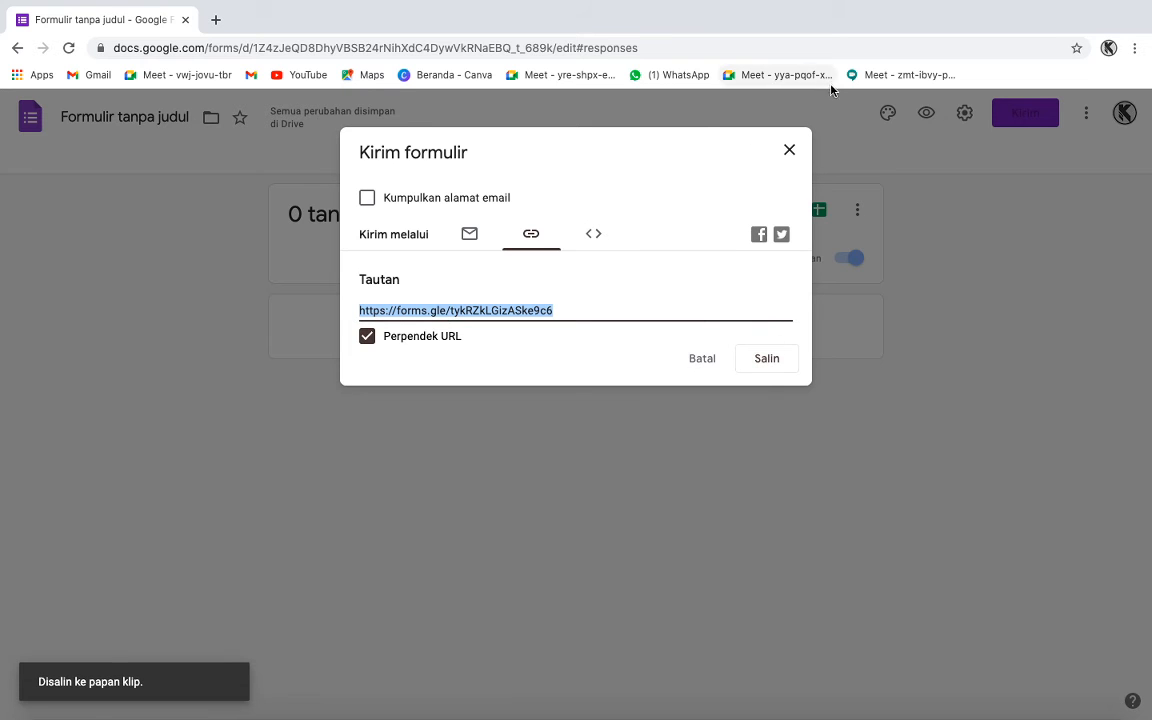
{"action": "left_click", "coordinate": [804, 143]}
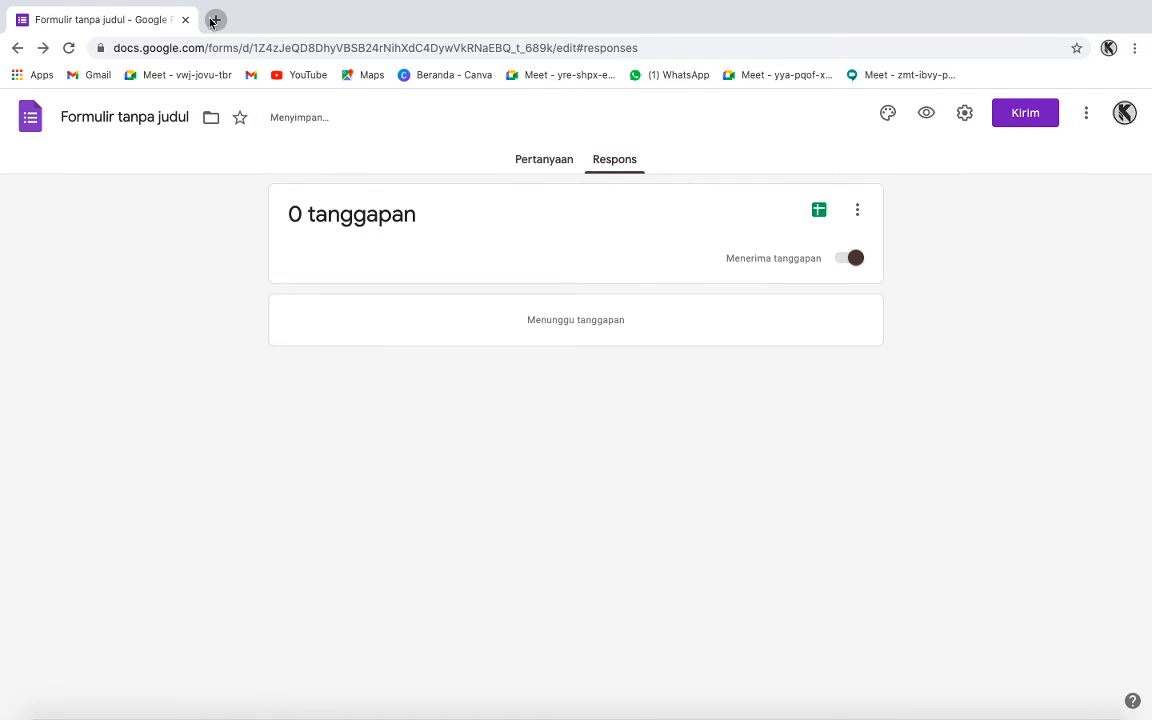
Open the copied form link in a new tab and answer the first question with "cause bored ez"
{"action": "left_click", "coordinate": [214, 20]}
{"action": "key", "text": "ctrl+v"}
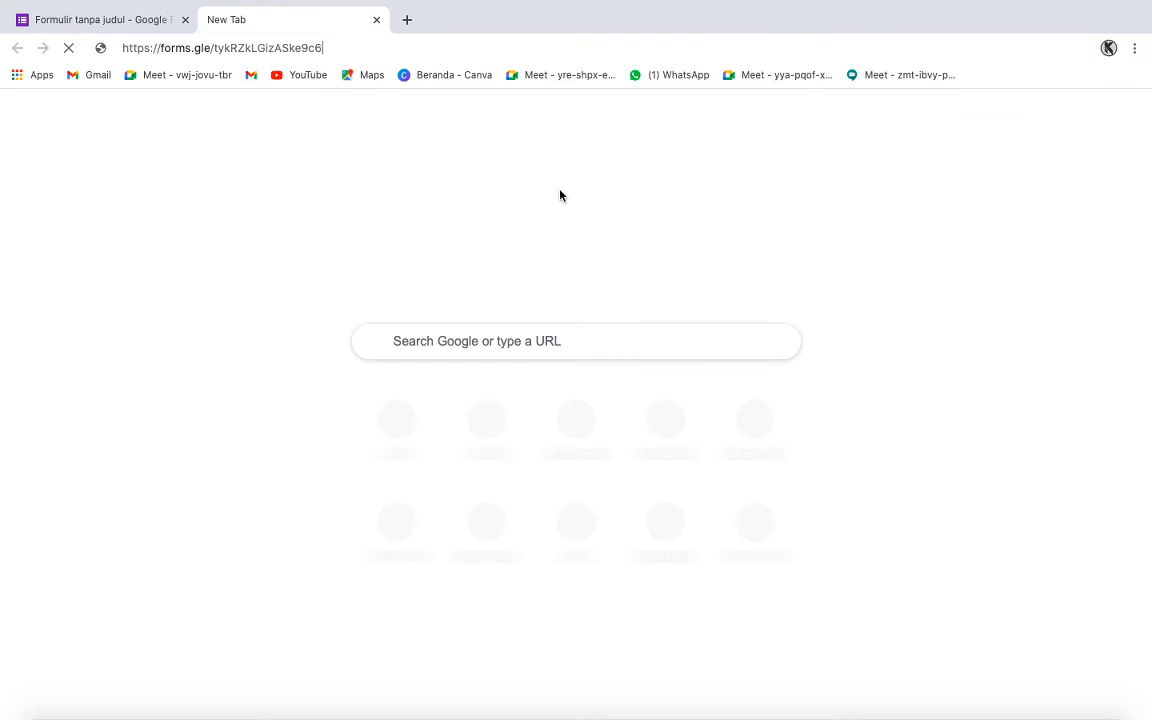
{"action": "key", "text": "Return"}
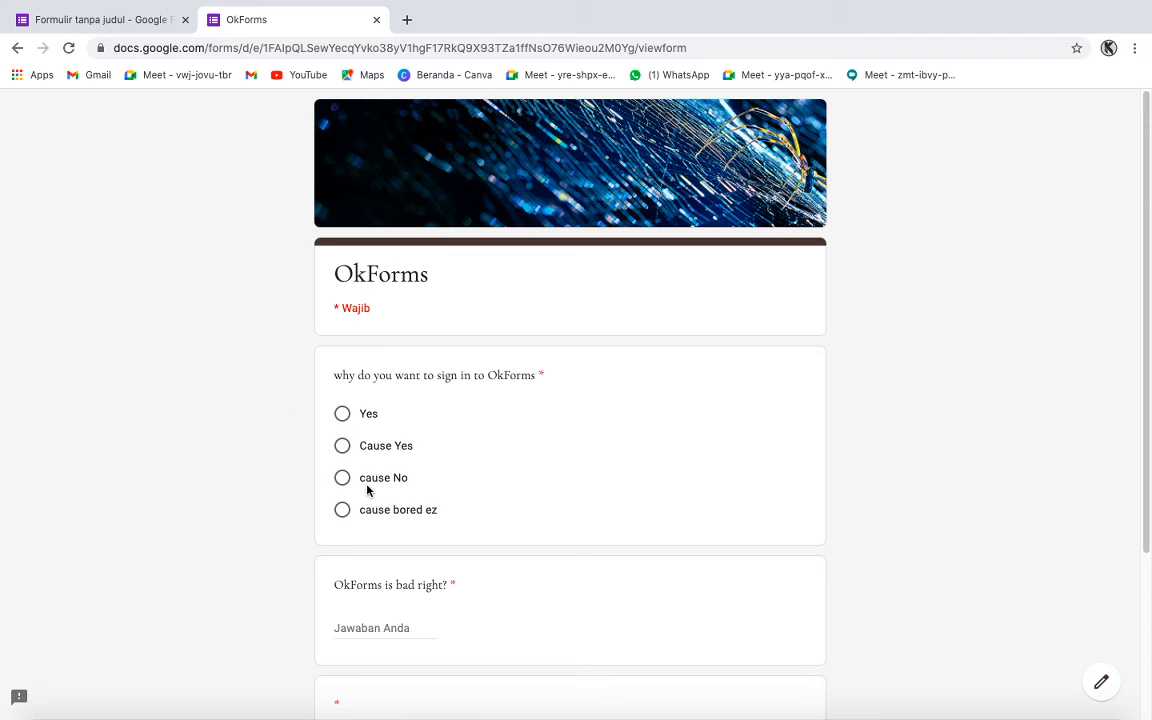
{"action": "left_click", "coordinate": [343, 515]}
{"action": "scroll", "coordinate": [617, 296], "scroll_direction": "down", "scroll_amount": 3}
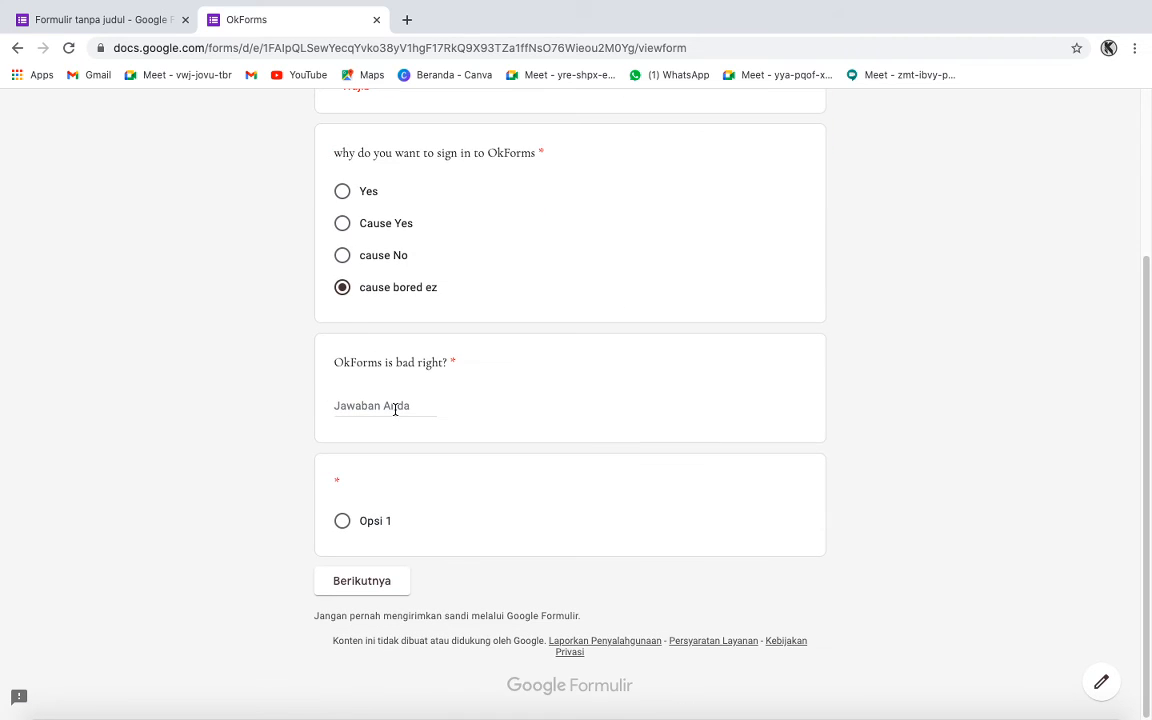
Try answering "OkForms is bad right?" with "yes noob ajajajaja"
{"action": "left_click", "coordinate": [395, 409]}
{"action": "type", "text": "yes"}
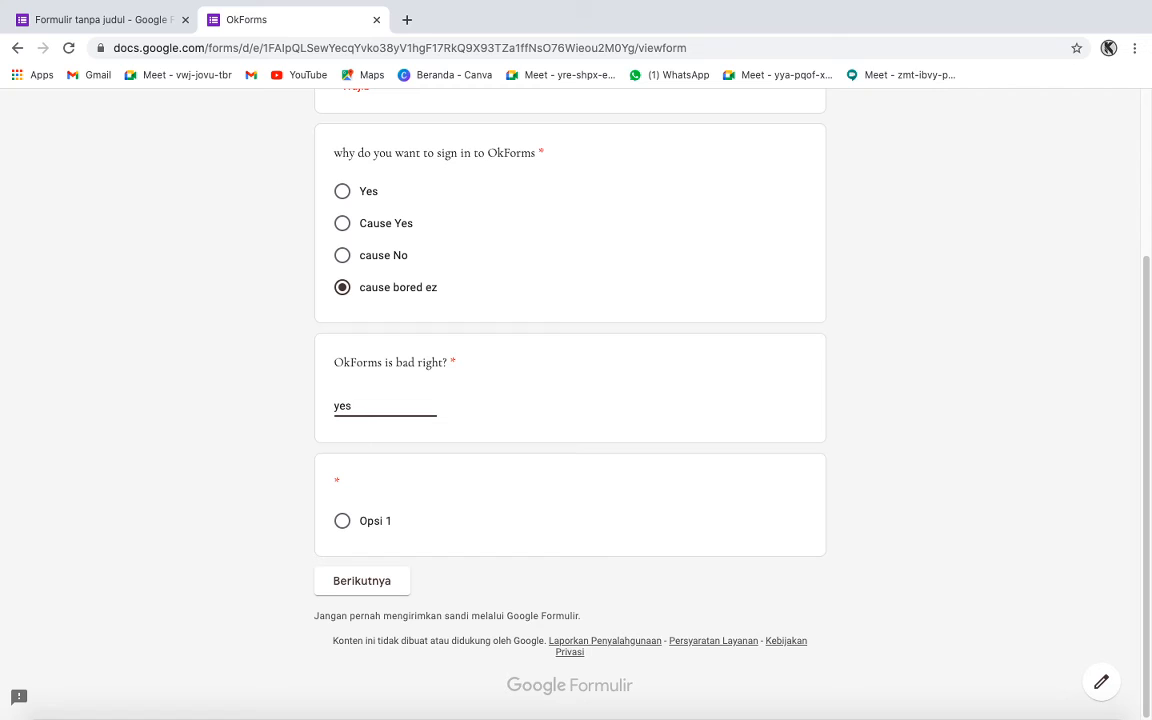
{"action": "key", "text": "BackSpace"}
{"action": "key", "text": "BackSpace"}
{"action": "key", "text": "BackSpace"}
{"action": "type", "text": "yes noob ajajajaja"}
Select "Opsi 1" for the untitled question and try to continue to the second section
{"action": "left_click", "coordinate": [345, 516]}
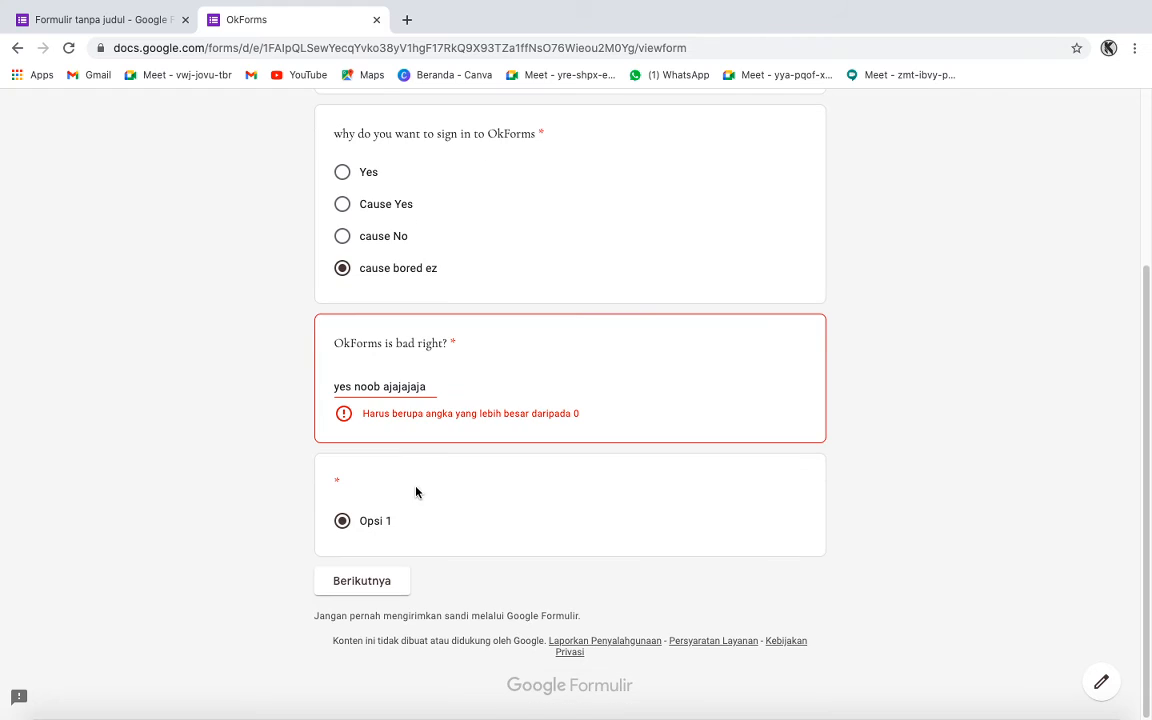
{"action": "left_click", "coordinate": [384, 585]}
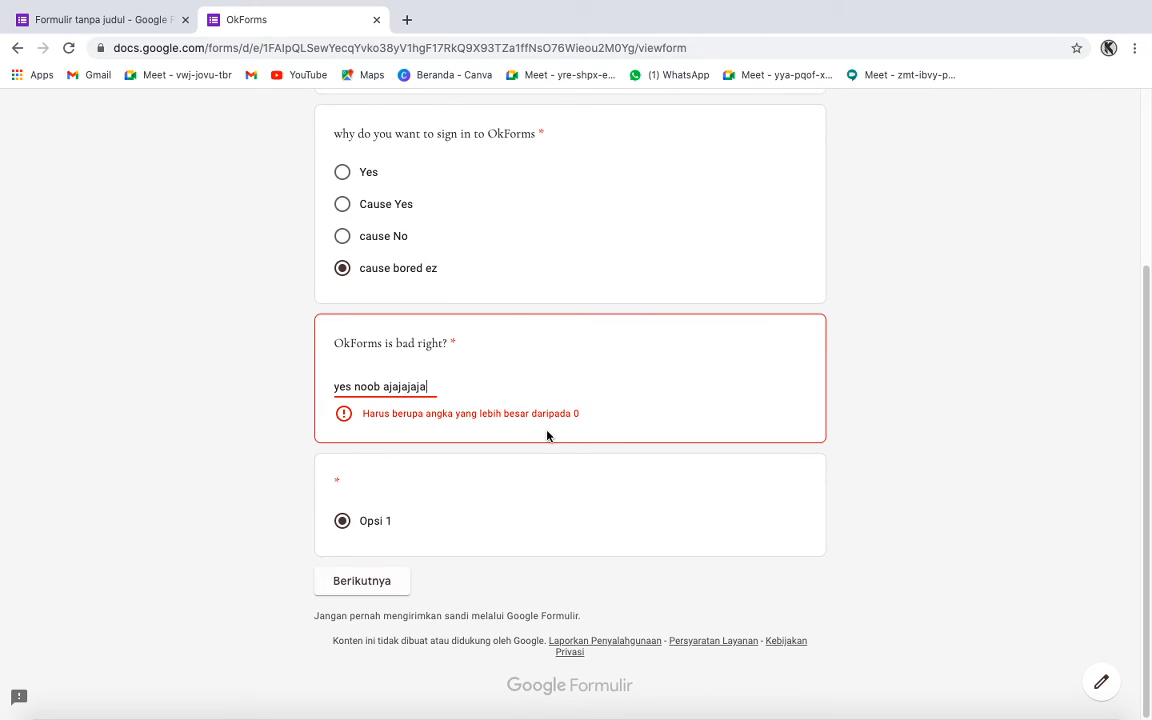
{"action": "left_click", "coordinate": [348, 591]}
{"action": "left_click", "coordinate": [350, 595]}
Try "what?" as the answer to "OkForms is bad right?" and clear it again
{"action": "left_click_drag", "start_coordinate": [433, 386], "coordinate": [175, 362]}
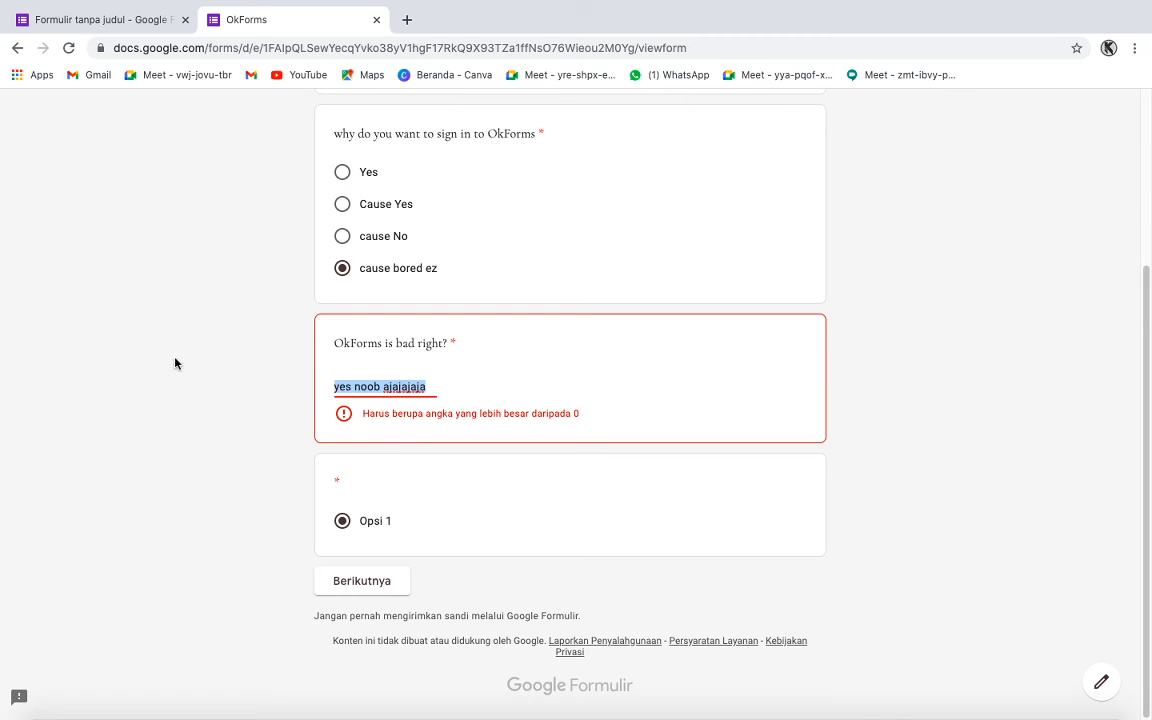
{"action": "key", "text": "BackSpace"}
{"action": "type", "text": "what"}
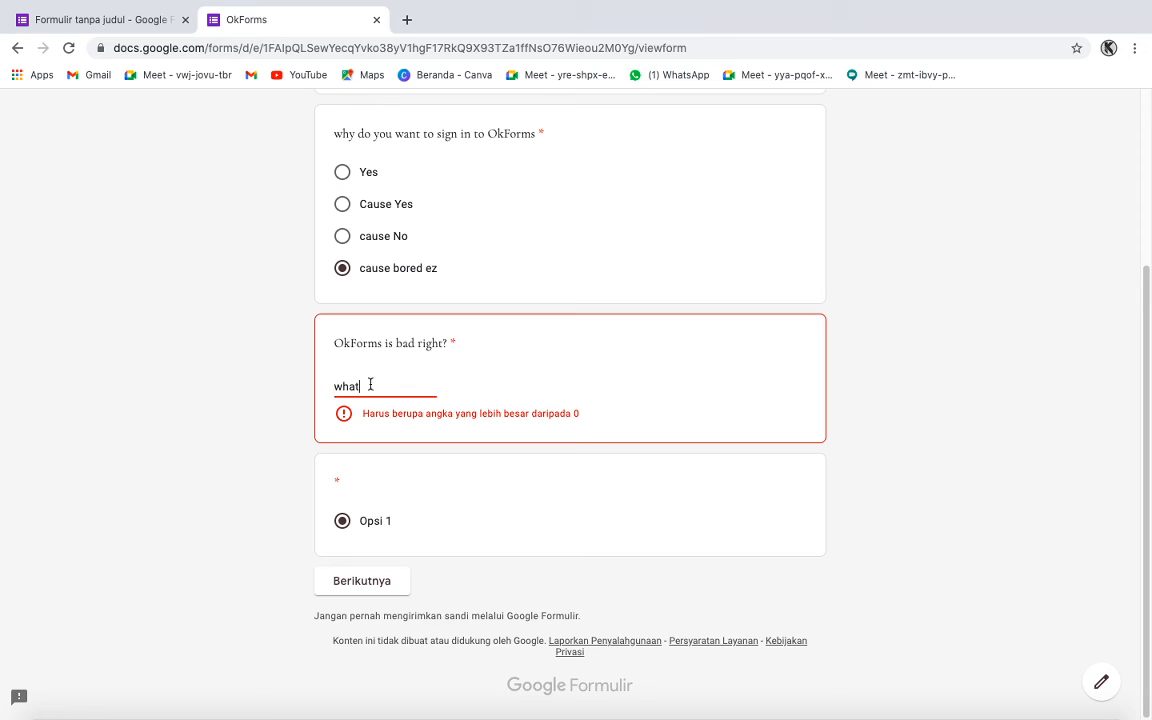
{"action": "type", "text": "?"}
{"action": "key", "text": "BackSpace"}
{"action": "key", "text": "BackSpace"}
{"action": "key", "text": "BackSpace"}
{"action": "key", "text": "BackSpace"}
{"action": "key", "text": "BackSpace"}
Test the "OkForms is bad right?" answer with "12aaaaj" and trim it back to 12
{"action": "type", "text": "12"}
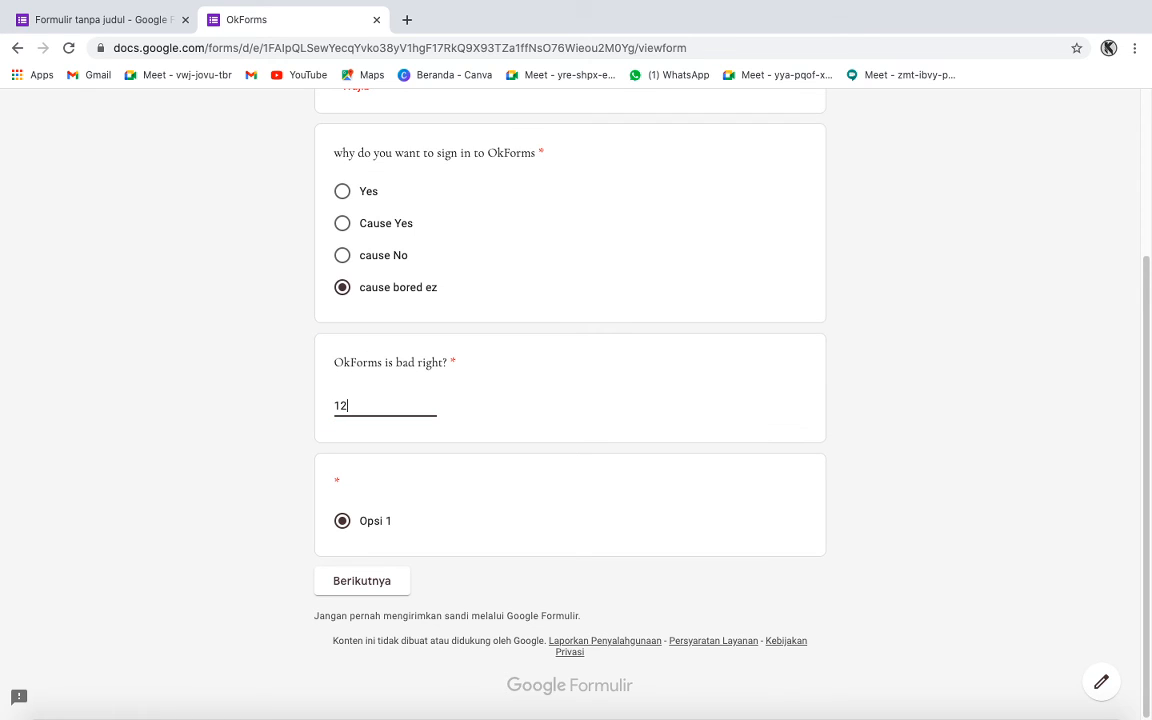
{"action": "type", "text": "aaaaj"}
{"action": "left_click", "coordinate": [370, 389]}
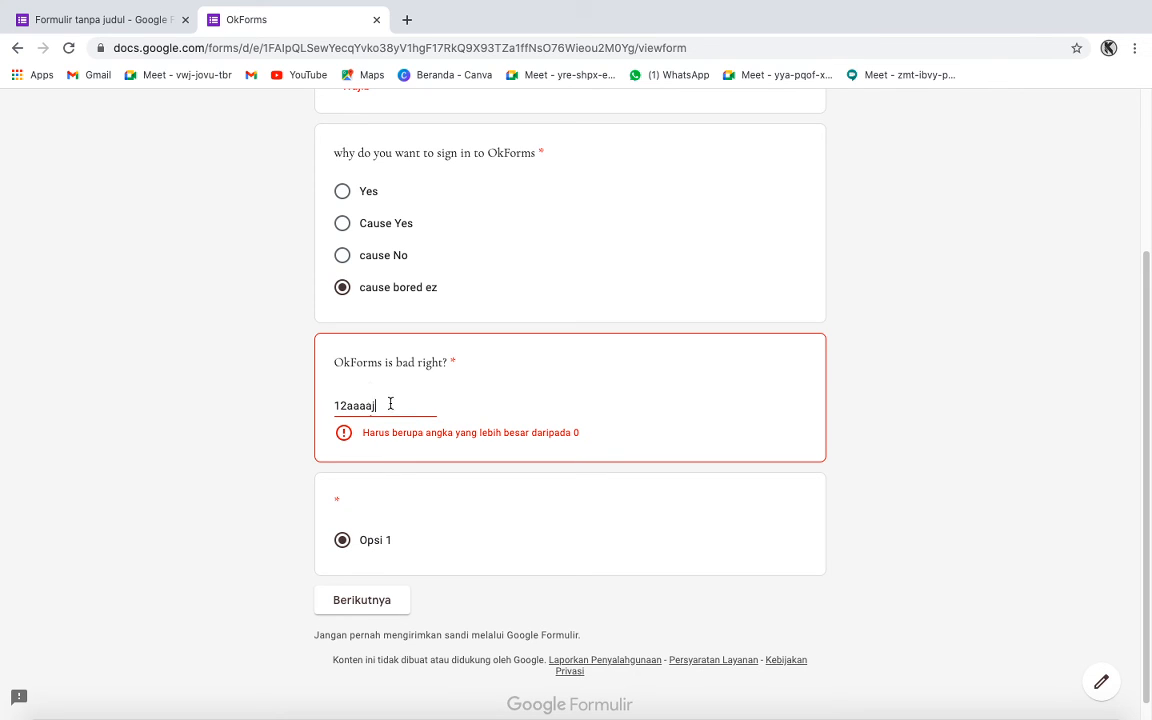
{"action": "left_click", "coordinate": [383, 405]}
{"action": "key", "text": "BackSpace"}
{"action": "key", "text": "BackSpace"}
{"action": "key", "text": "BackSpace"}
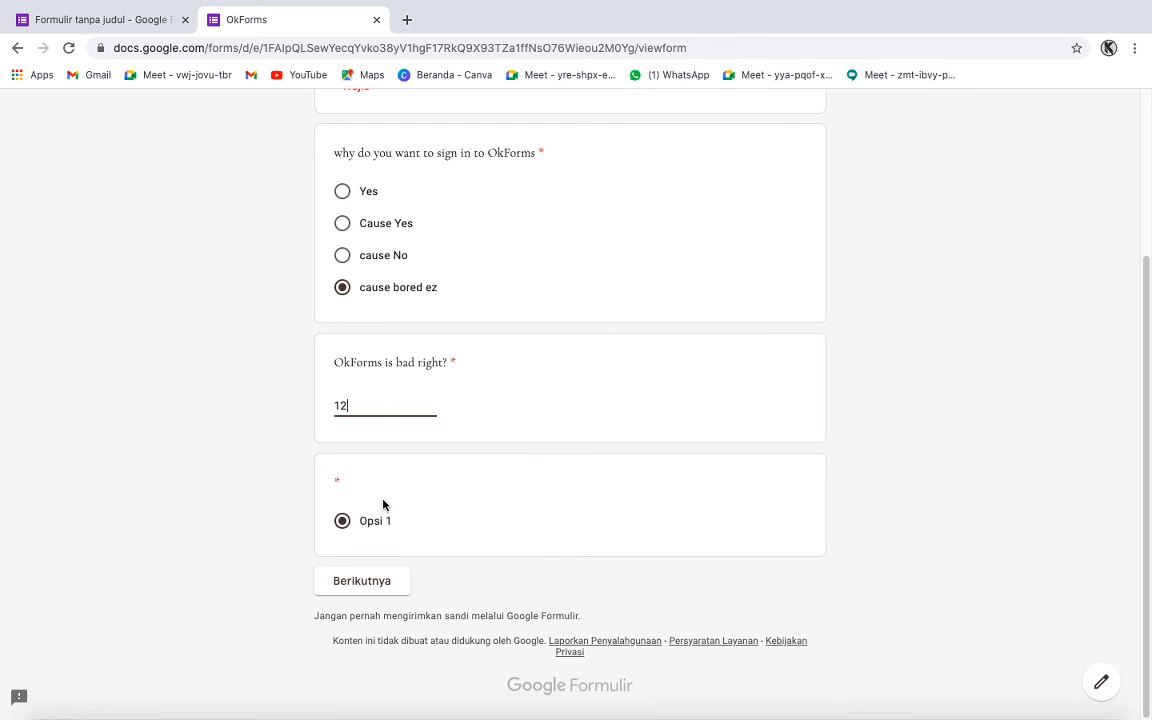
Set the answer to "OkForms is bad right?" to 3737 and continue to the second section
{"action": "key", "text": "BackSpace"}
{"action": "key", "text": "BackSpace"}
{"action": "type", "text": "3737"}
{"action": "left_click", "coordinate": [358, 581]}
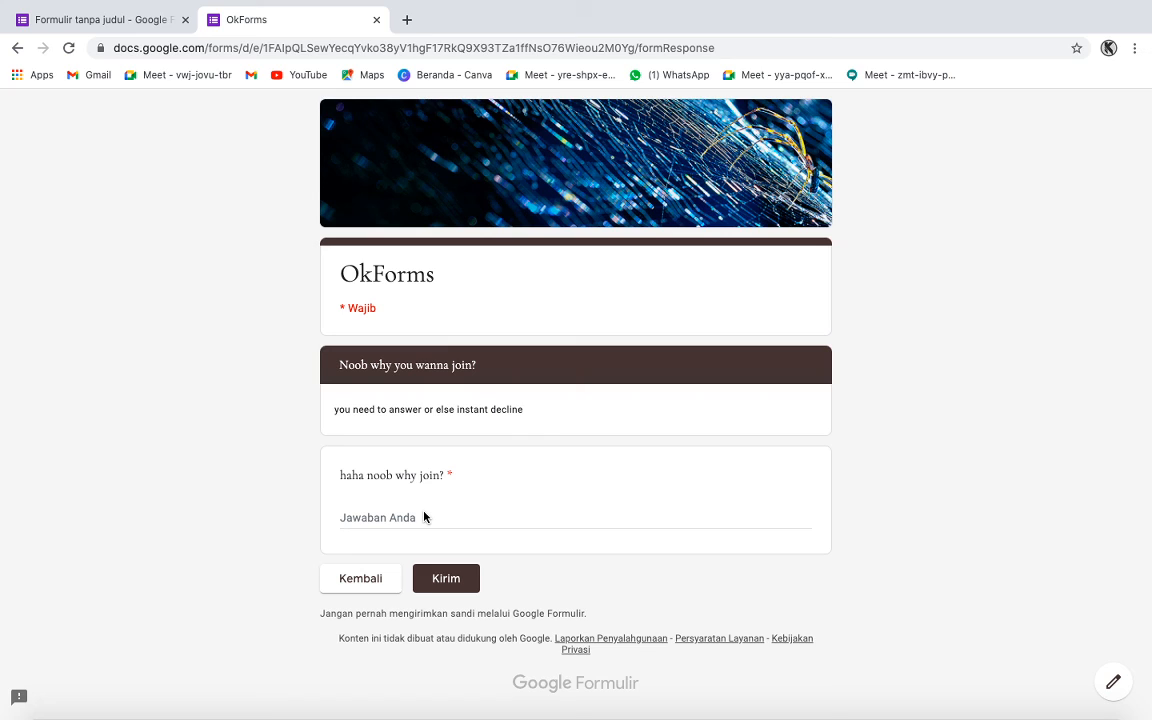
Answer "haha noob why join?" with "cause bored" and submit the form
{"action": "left_click", "coordinate": [424, 512]}
{"action": "type", "text": "cause bored"}
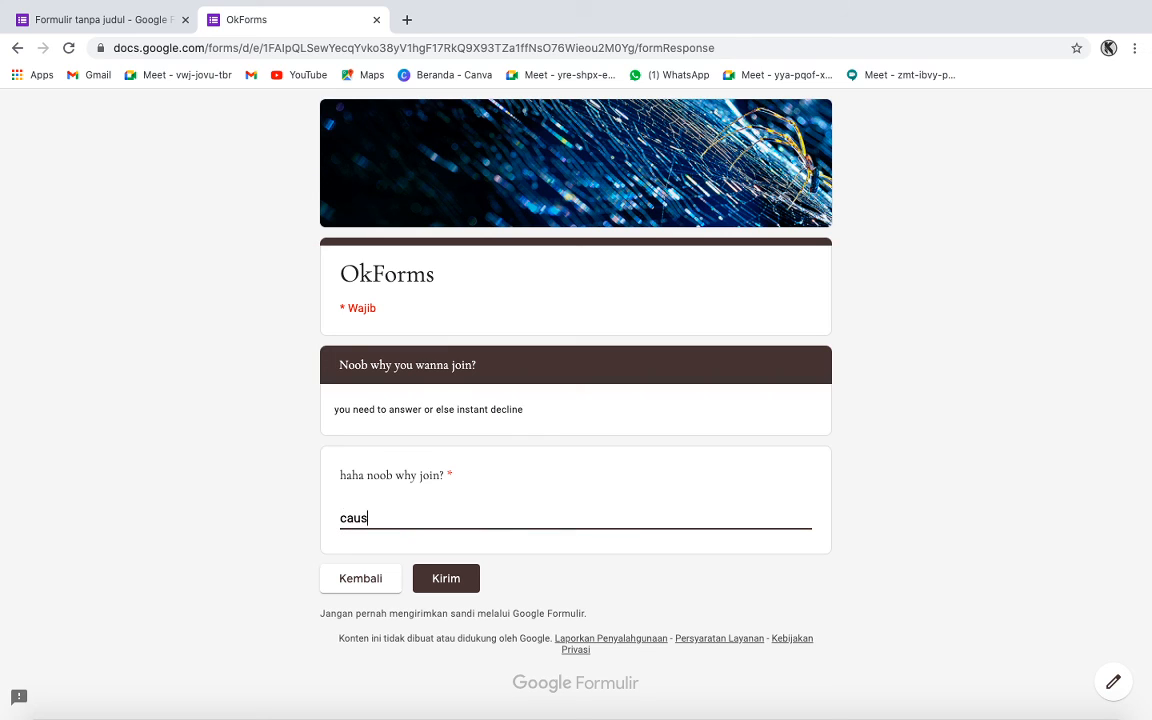
{"action": "left_click", "coordinate": [443, 570]}
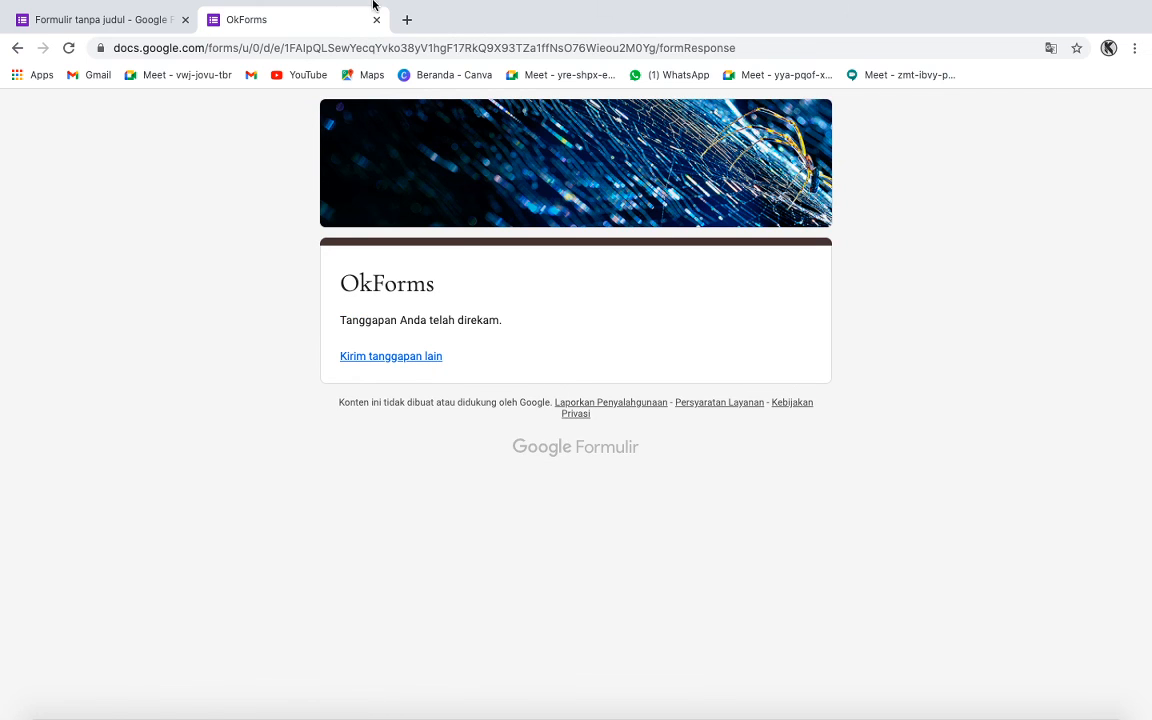
Return to the form editor and examine the submitted response in the summary, per-question and individual views
{"action": "left_click", "coordinate": [121, 20]}
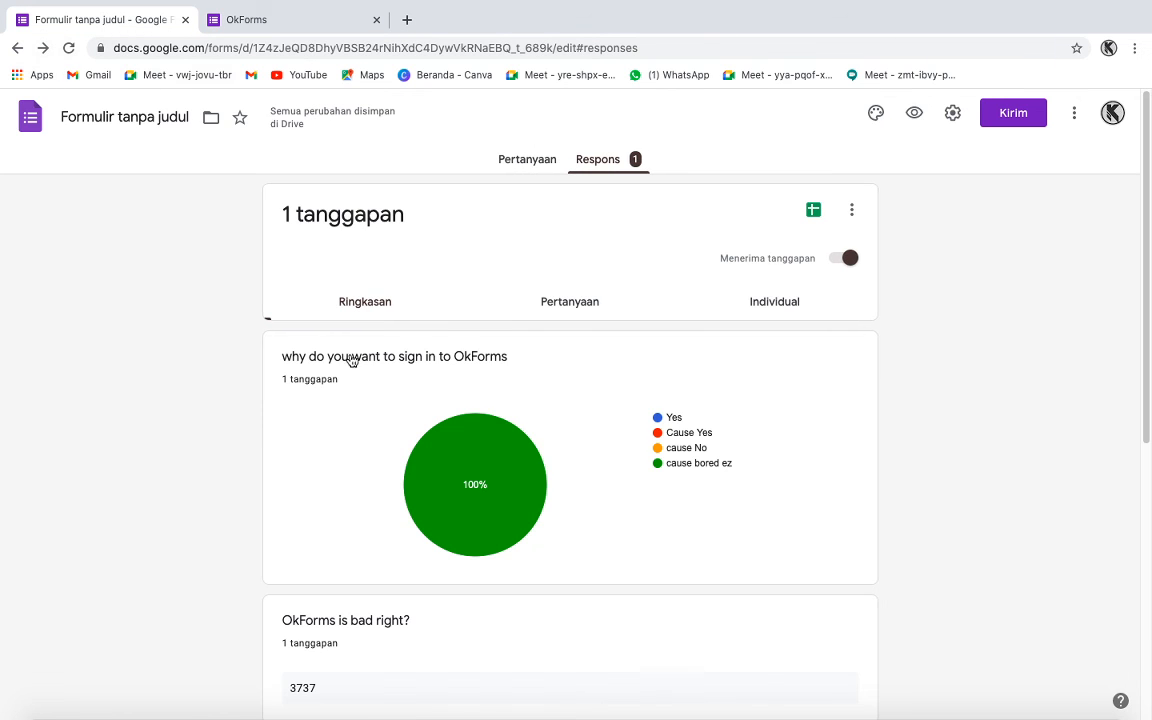
{"action": "scroll", "coordinate": [476, 437], "scroll_direction": "down", "scroll_amount": 5}
{"action": "scroll", "coordinate": [411, 450], "scroll_direction": "up", "scroll_amount": 5}
{"action": "scroll", "coordinate": [494, 417], "scroll_direction": "up", "scroll_amount": 1}
{"action": "scroll", "coordinate": [586, 455], "scroll_direction": "down", "scroll_amount": 1}
{"action": "left_click", "coordinate": [559, 284]}
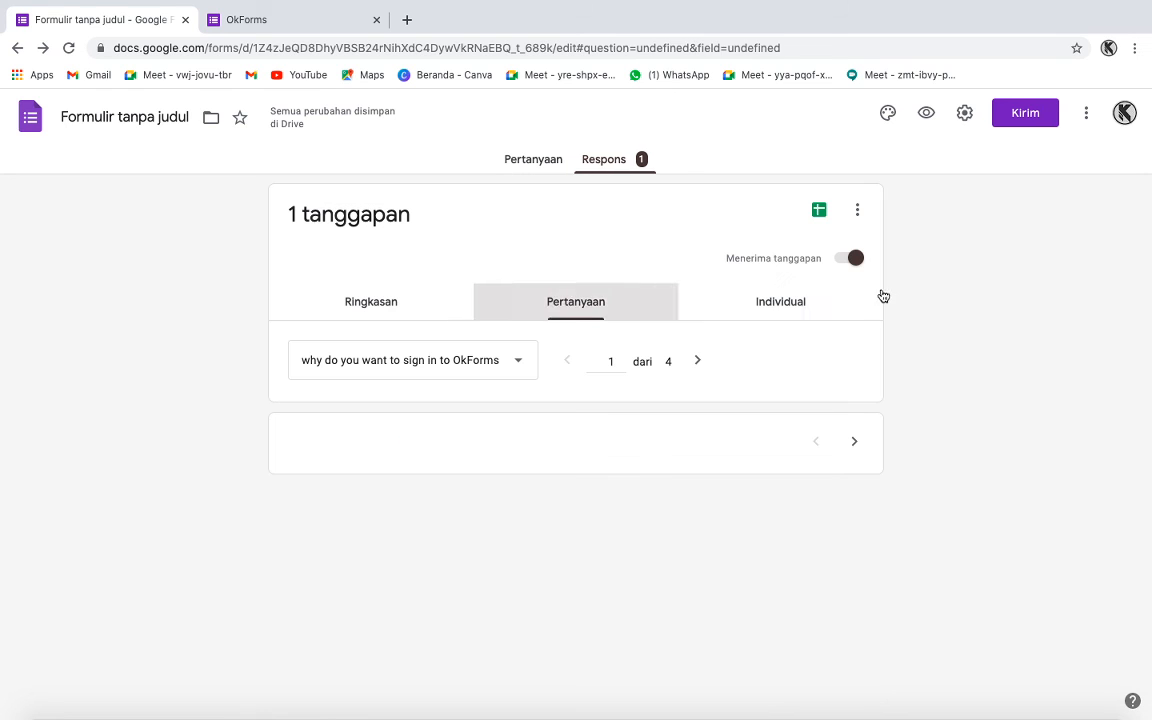
{"action": "left_click", "coordinate": [769, 296]}
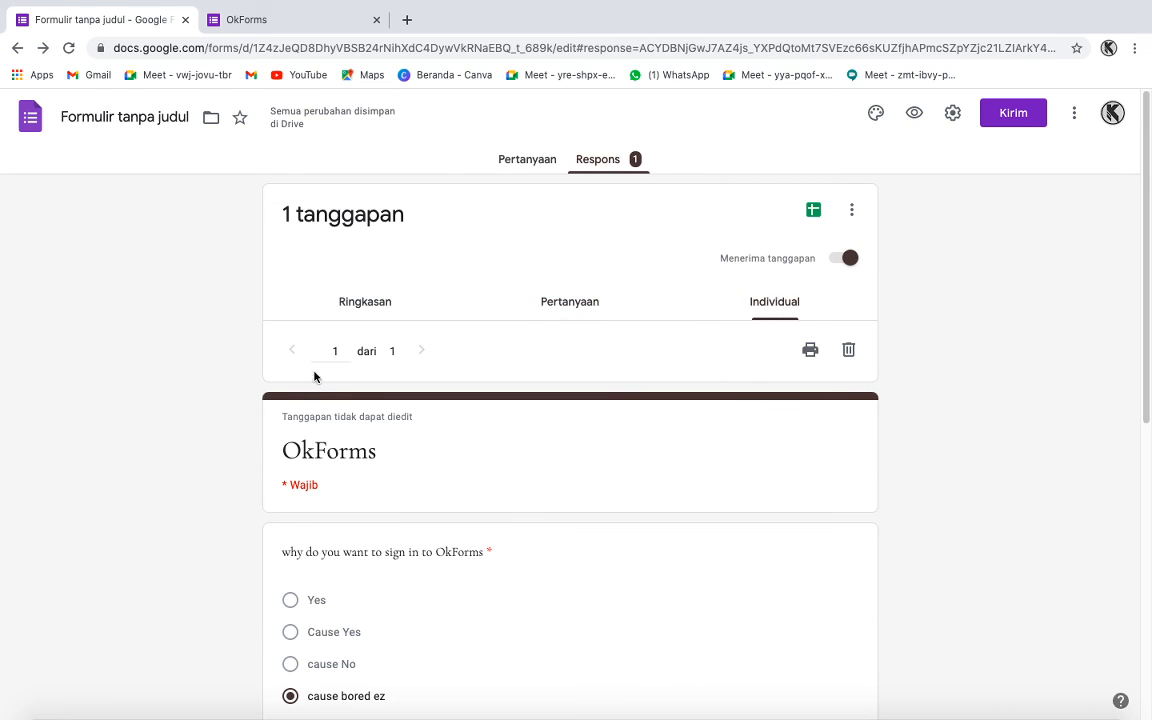
{"action": "left_click", "coordinate": [555, 300]}
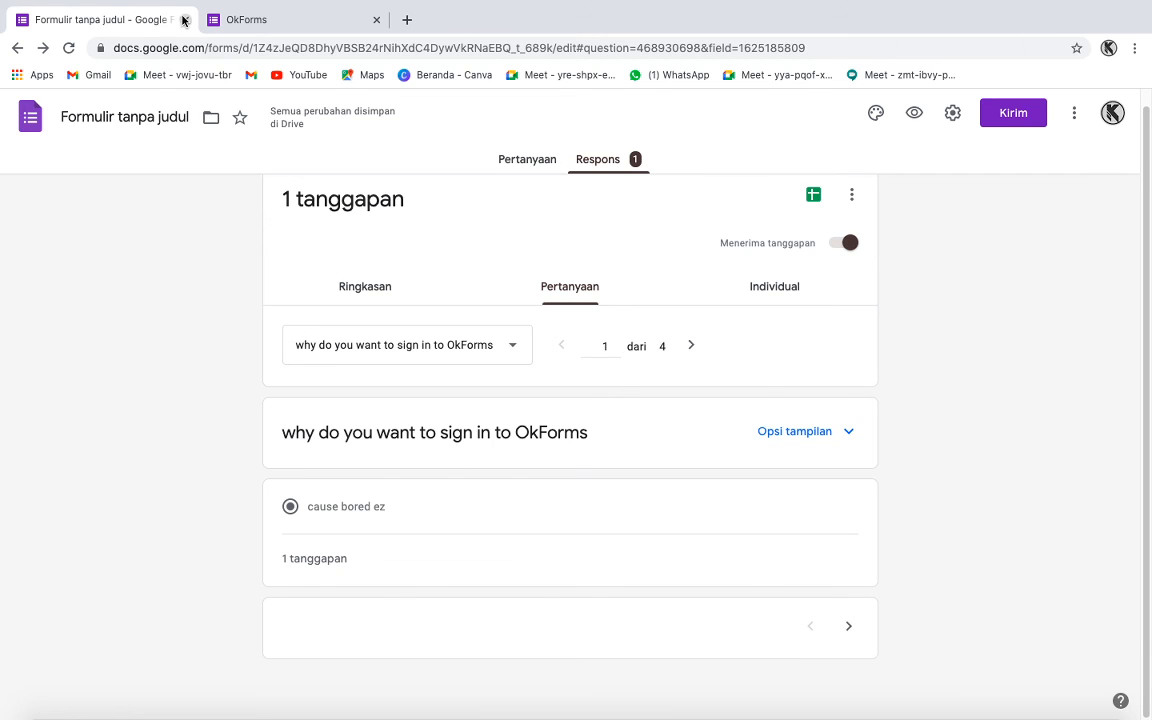
Close the form editor and the published form
{"action": "left_click", "coordinate": [183, 20]}
{"action": "left_click", "coordinate": [183, 20]}
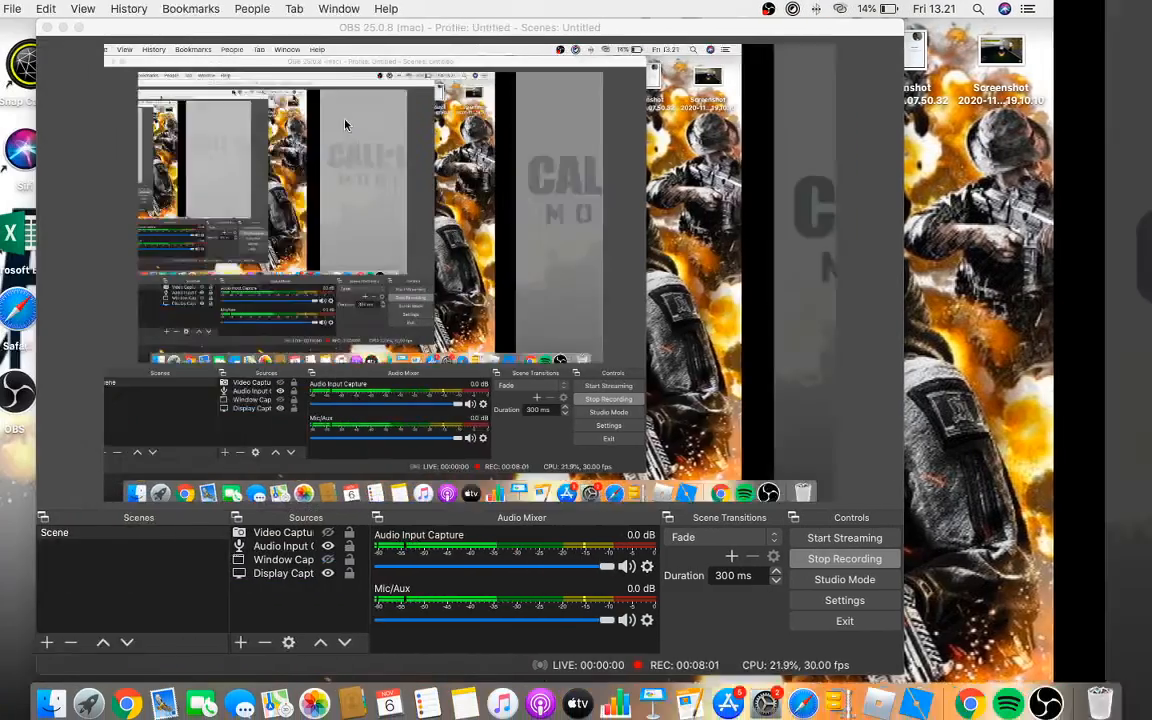